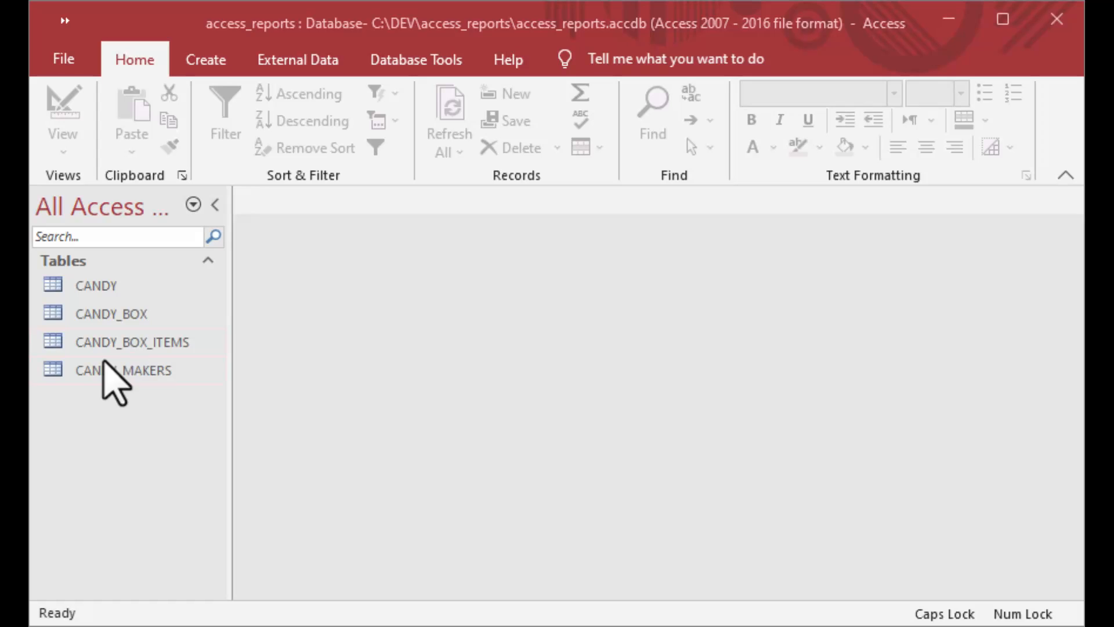
pyautogui.doubleClick(56, 373)
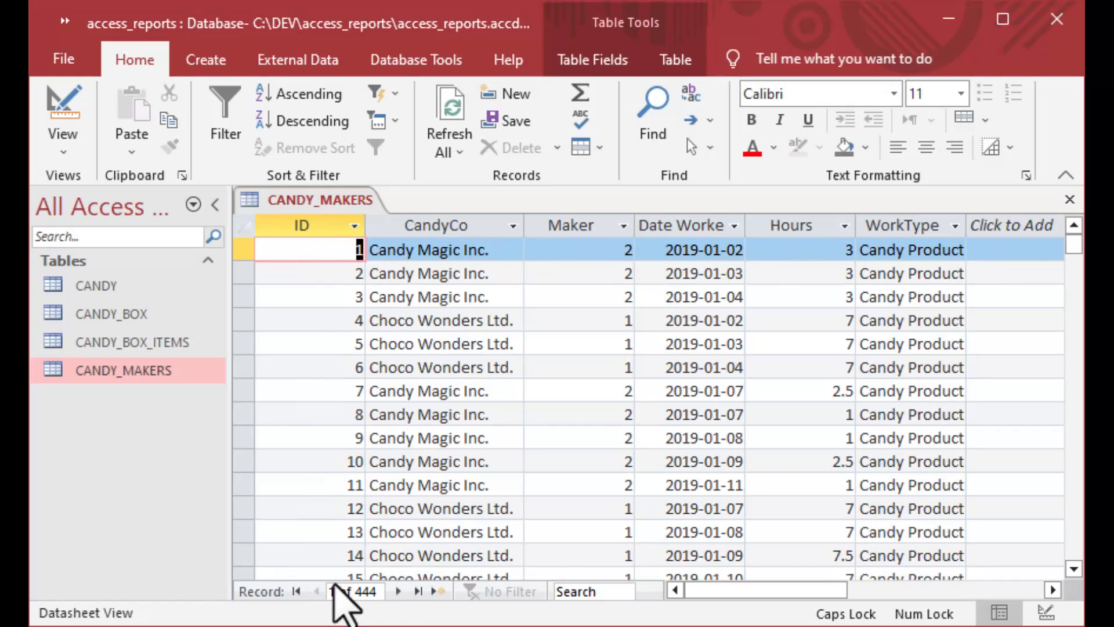
pyautogui.click(418, 591)
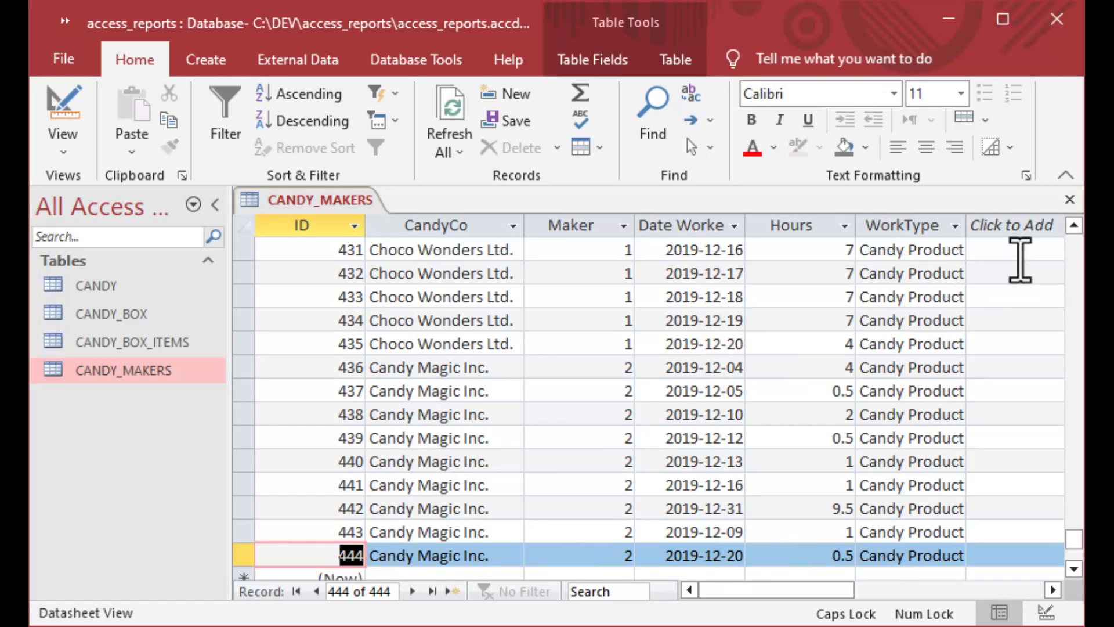
pyautogui.click(1070, 201)
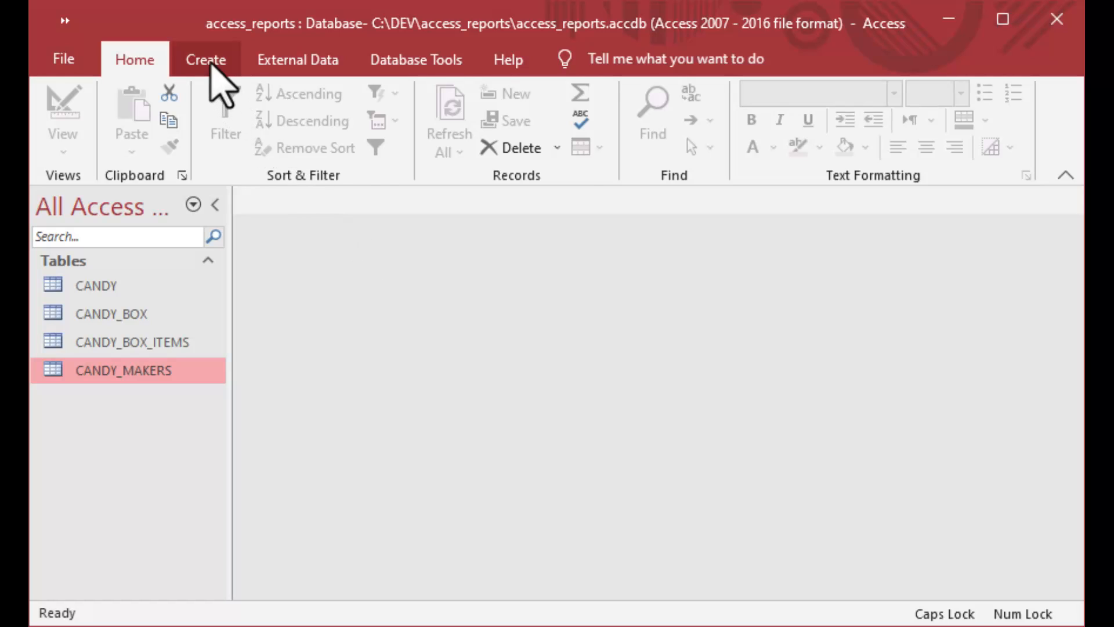
# Start the Report Wizard on CANDY_MAKERS with the CandyCo, Date Worked and Hours fields.
pyautogui.click(209, 61)
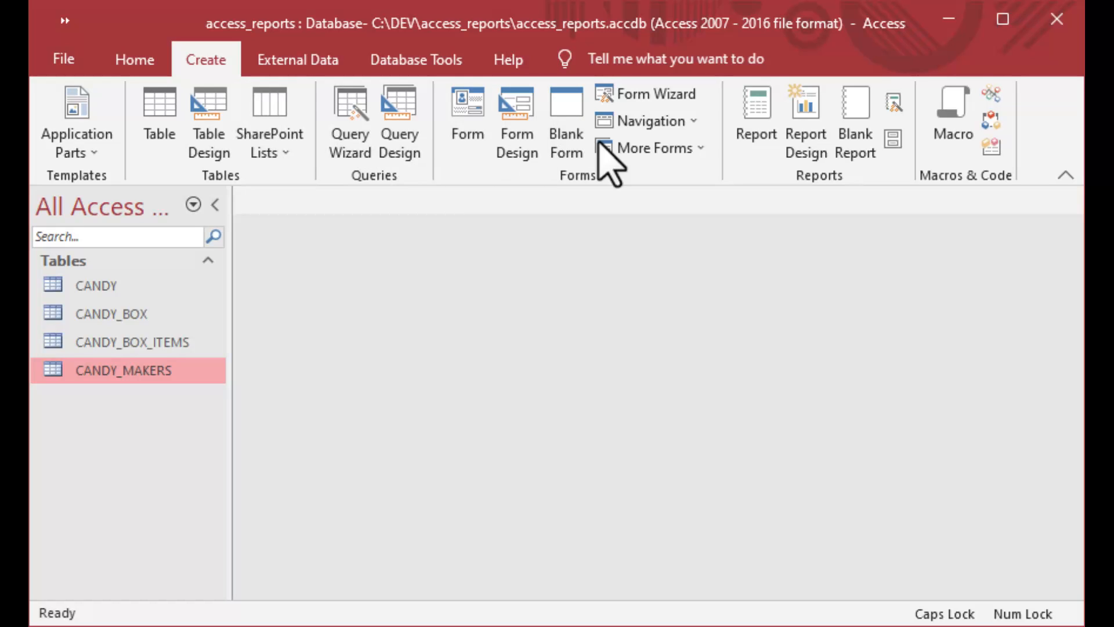
pyautogui.click(891, 104)
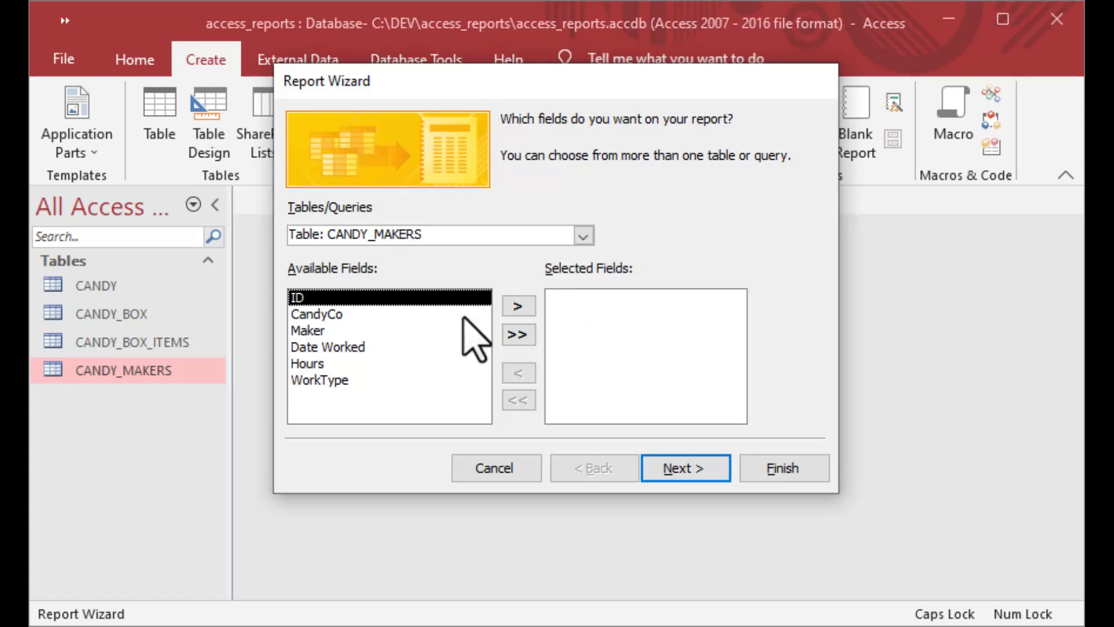
pyautogui.click(316, 320)
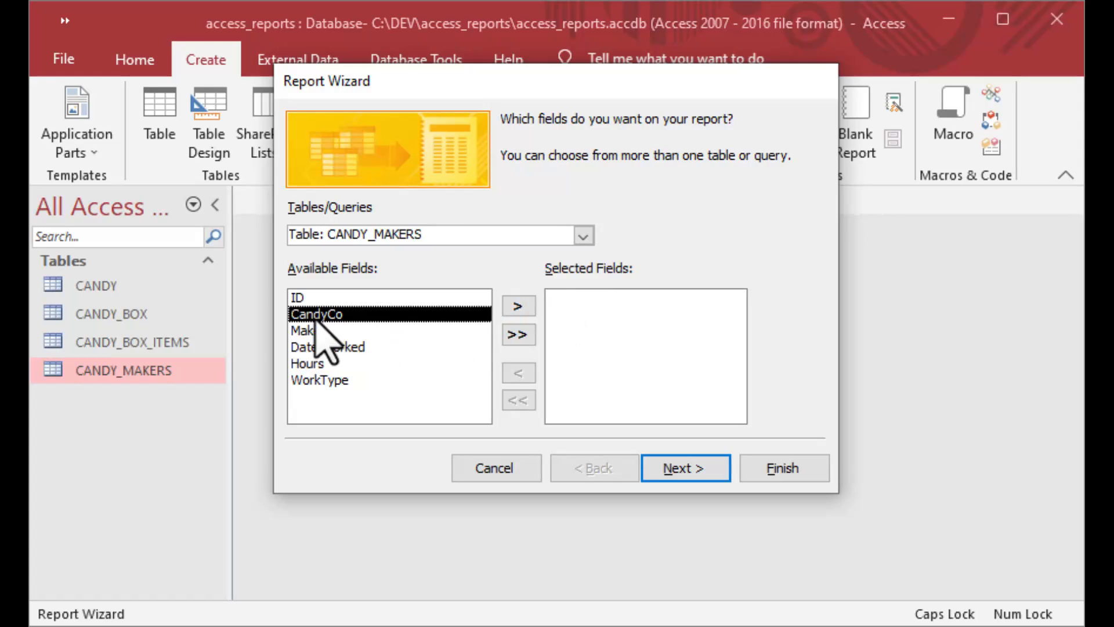
pyautogui.click(530, 309)
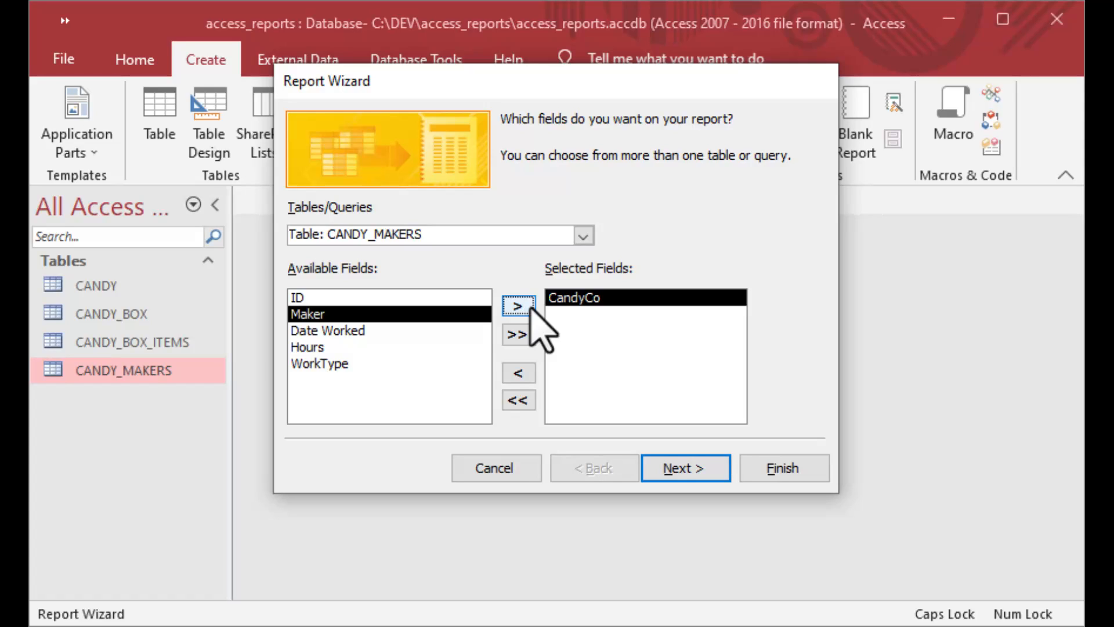
pyautogui.click(399, 332)
pyautogui.click(515, 307)
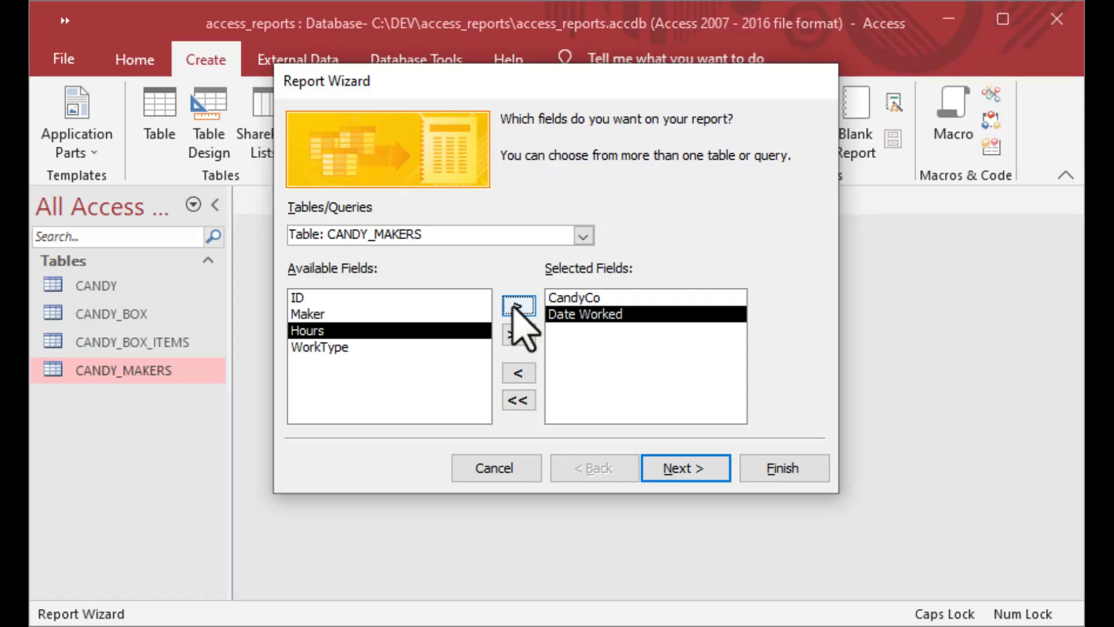
pyautogui.click(516, 306)
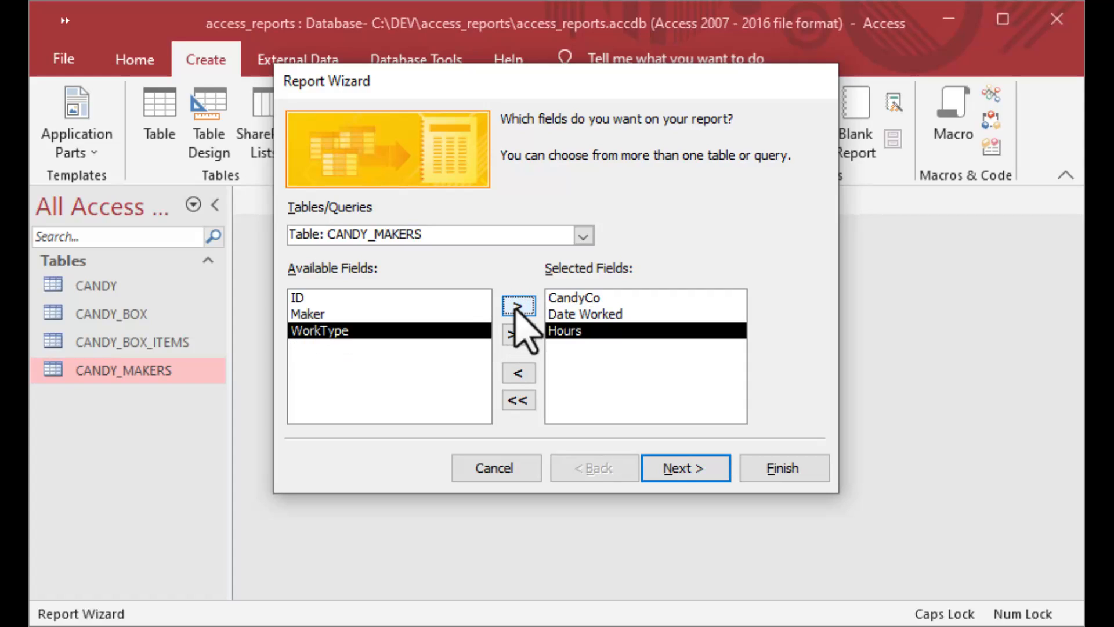
pyautogui.click(687, 467)
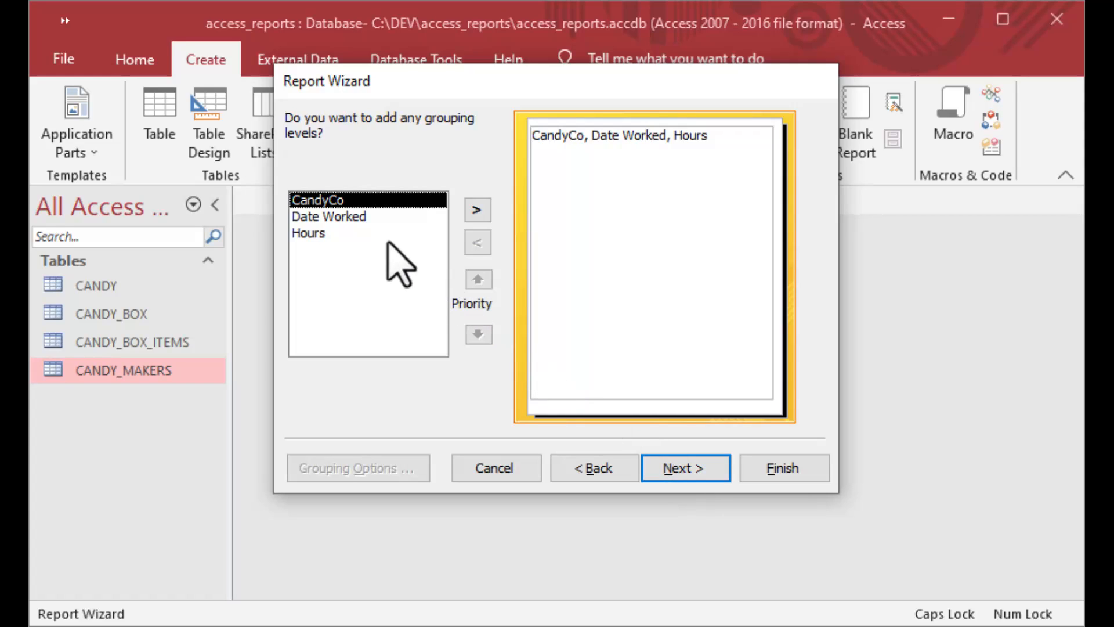
# Add Date Worked, then CandyCo, as grouping levels.
pyautogui.click(361, 215)
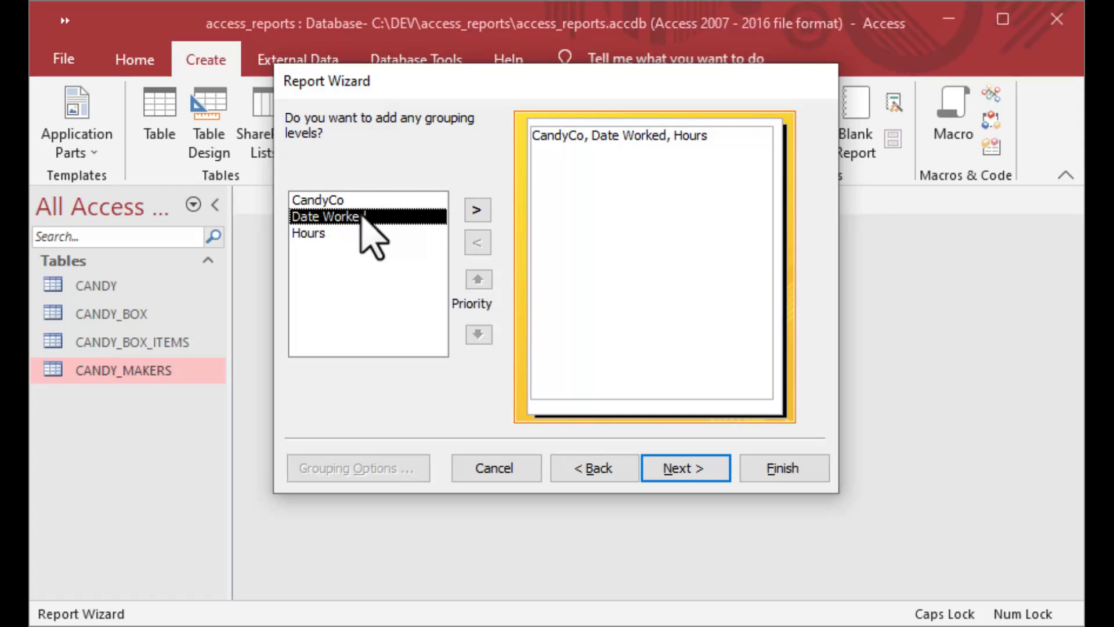
pyautogui.click(478, 211)
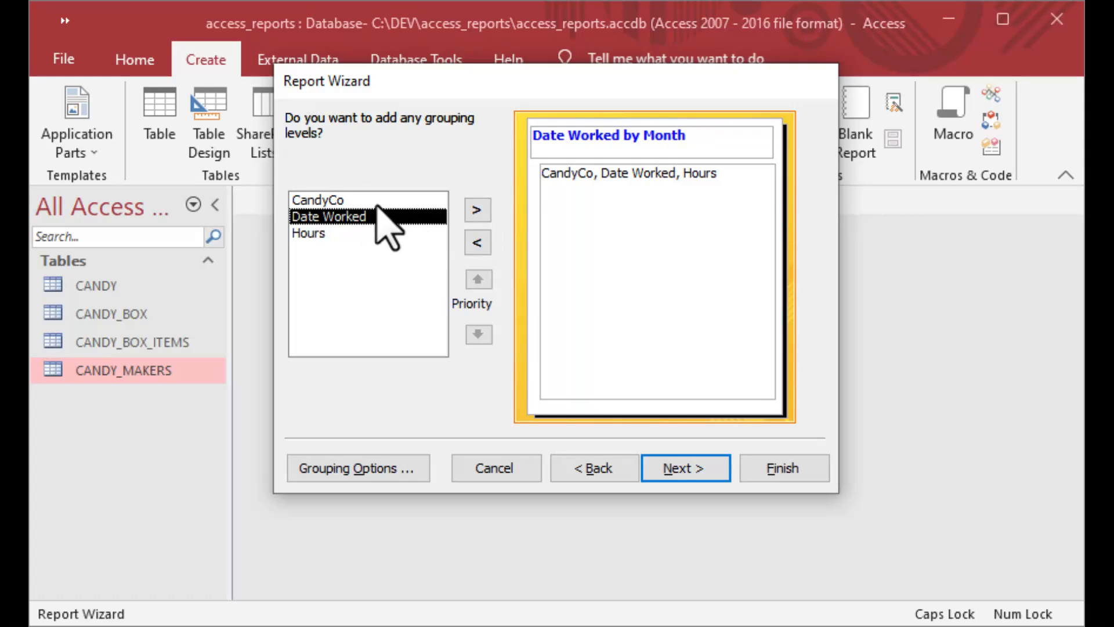
pyautogui.click(356, 200)
pyautogui.click(477, 211)
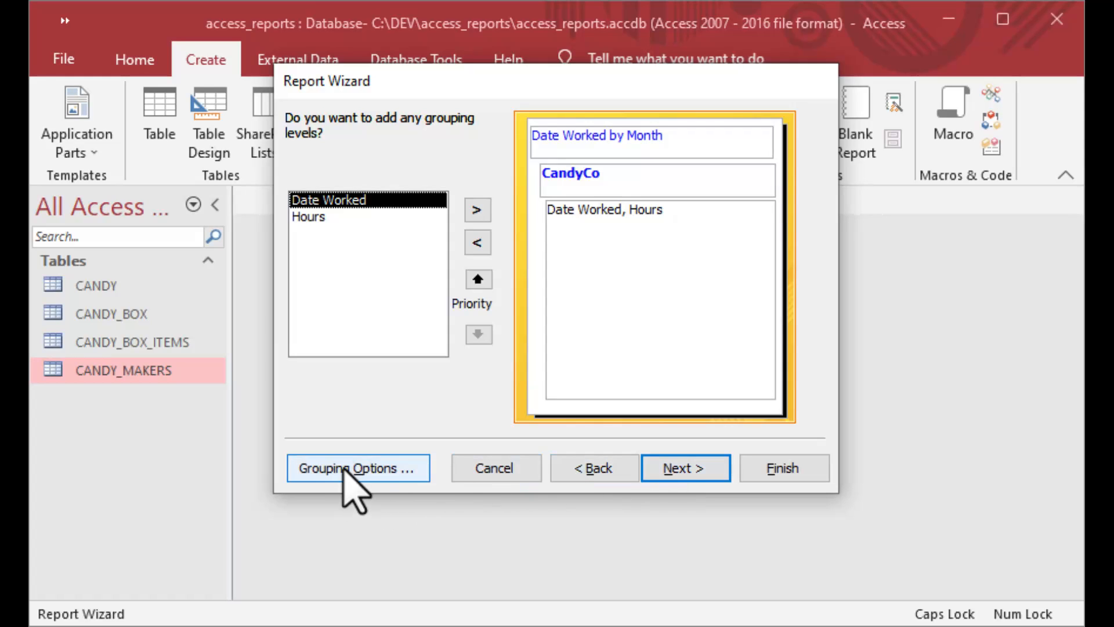
# Check the grouping intervals, Month for Date Worked and Normal for CandyCo, without changes, and continue.
pyautogui.click(346, 470)
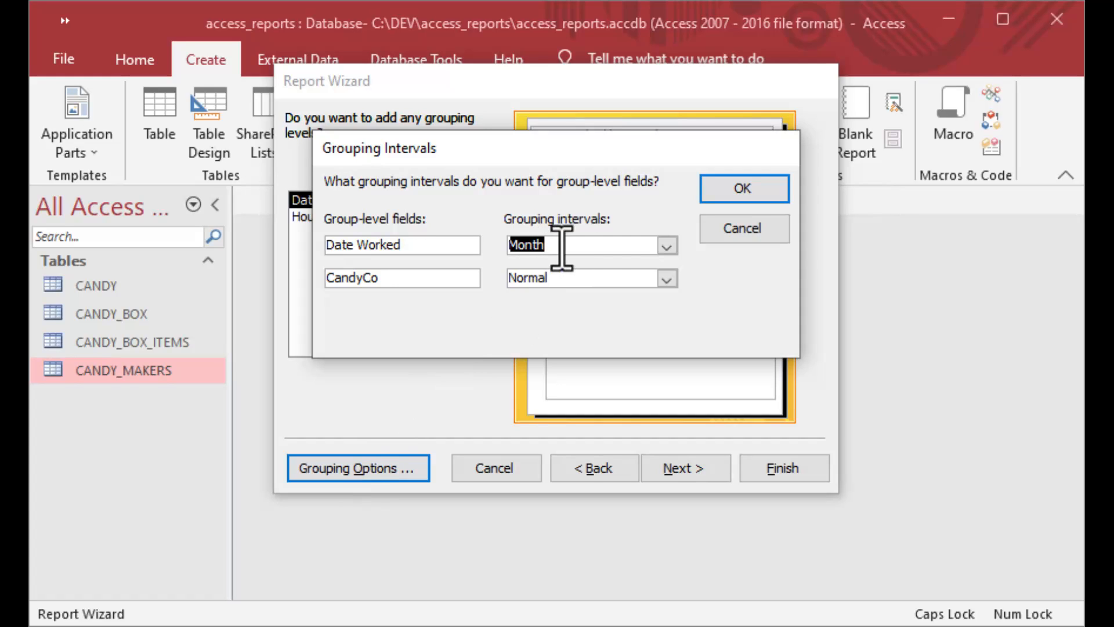
pyautogui.click(667, 246)
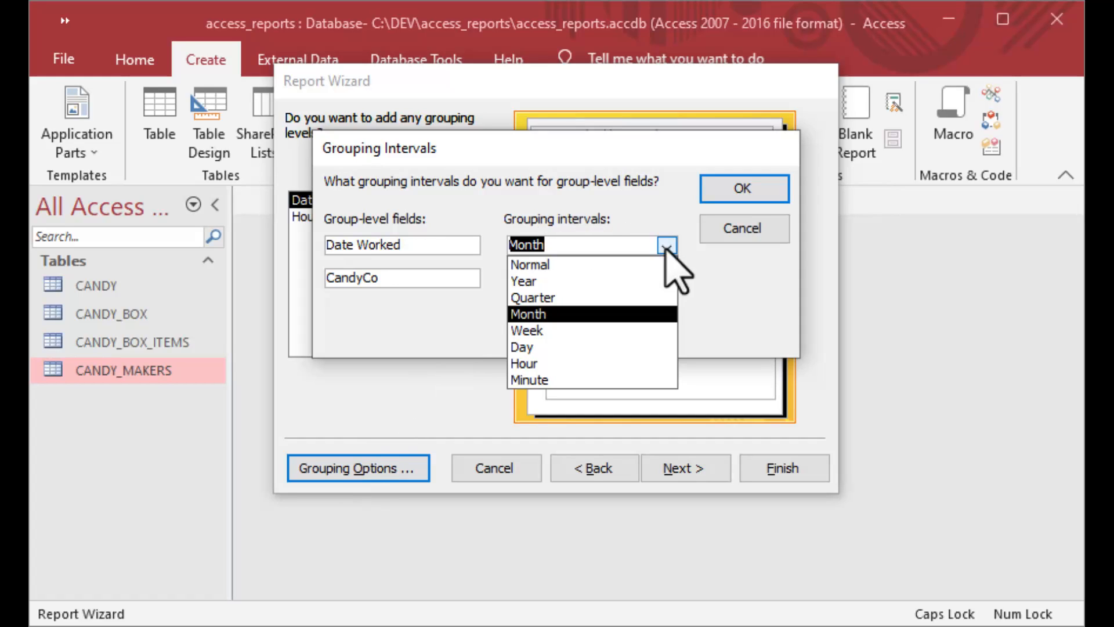
pyautogui.click(667, 247)
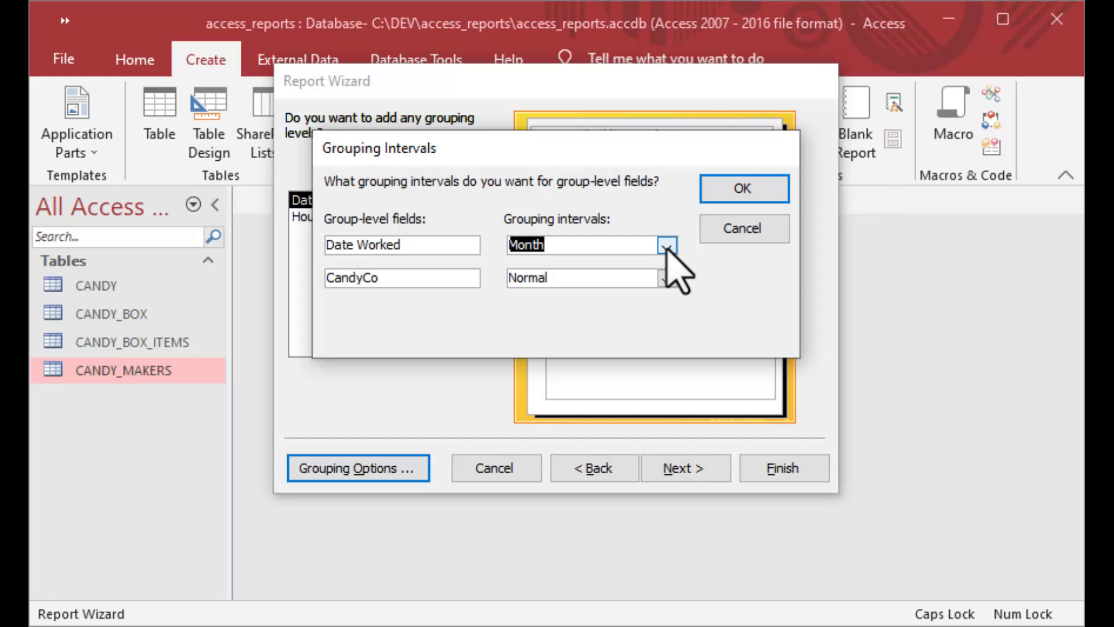
pyautogui.click(667, 280)
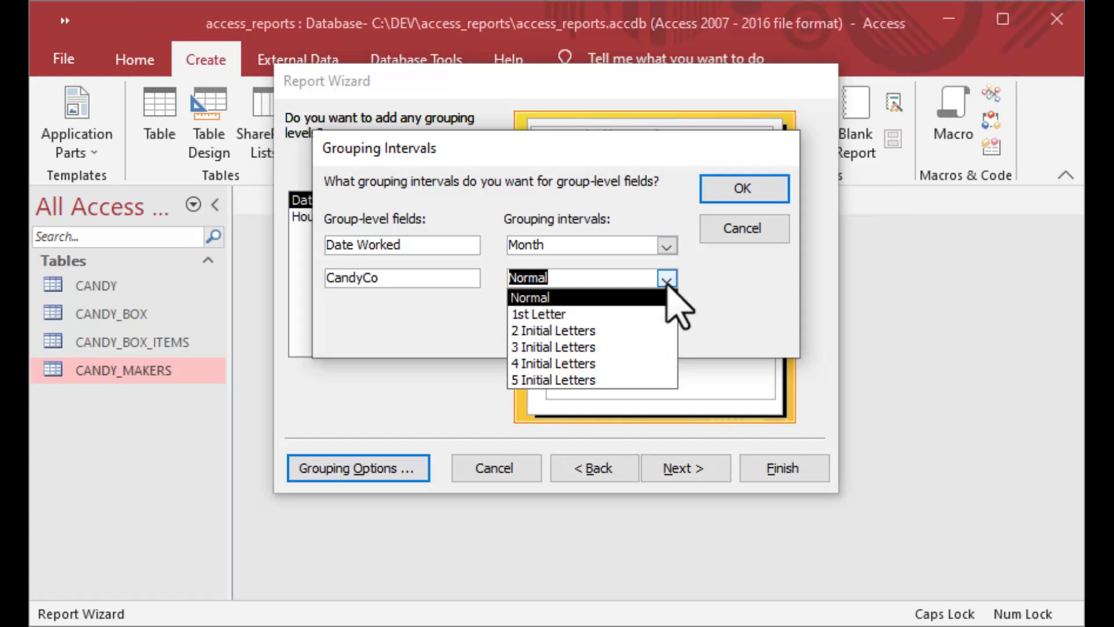
pyautogui.click(667, 280)
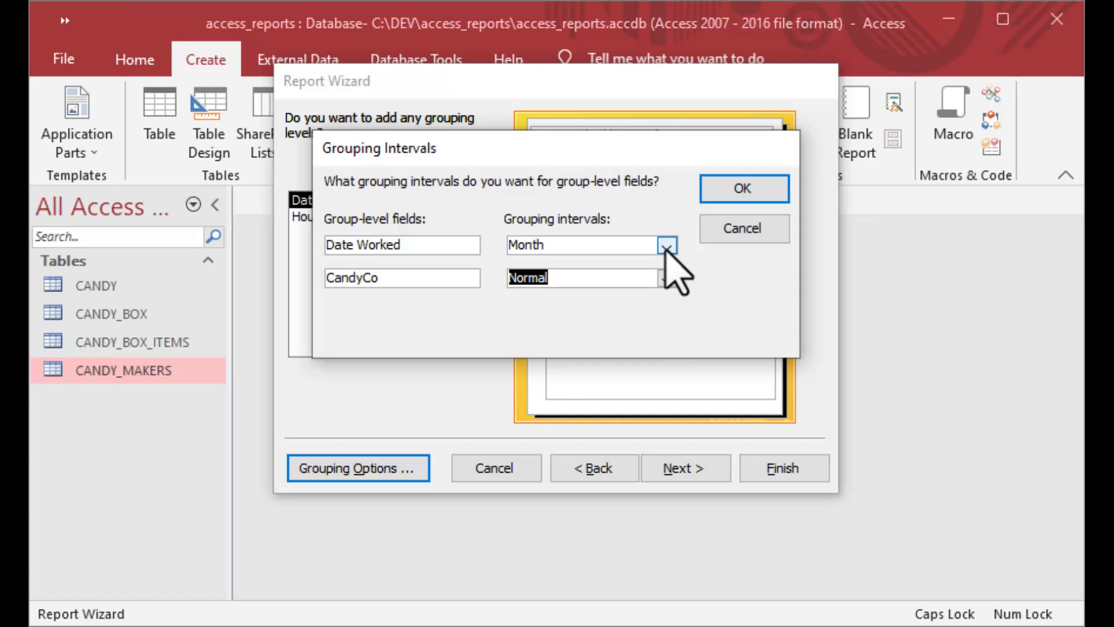
pyautogui.click(724, 233)
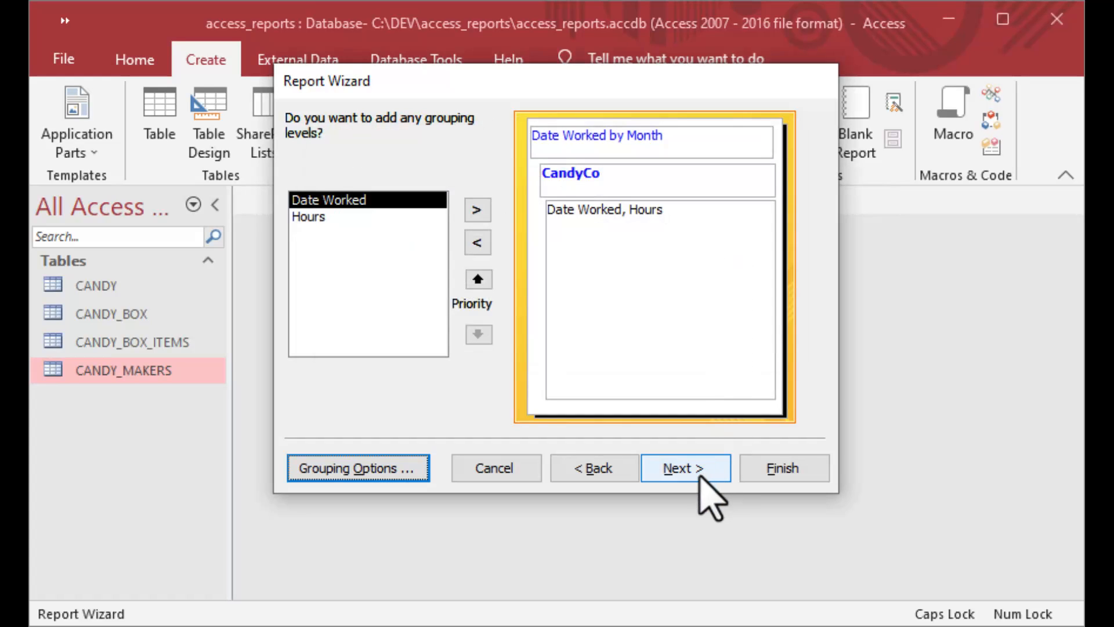
pyautogui.click(699, 471)
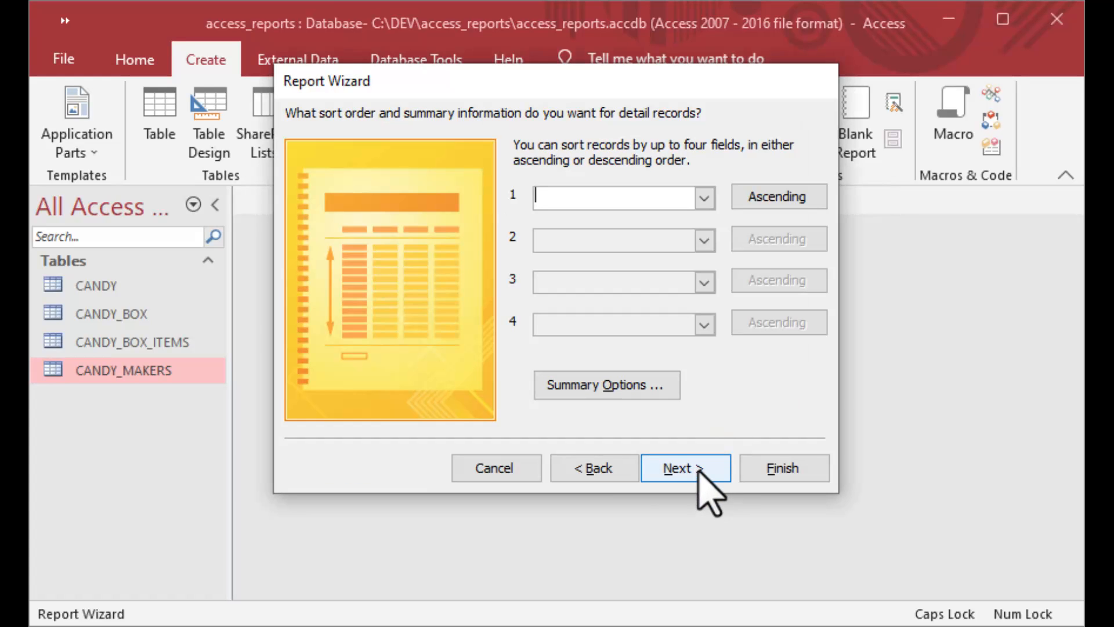
# Set Summary Options to Sum of Hours, Summary Only, with percent of total, and continue.
pyautogui.click(614, 384)
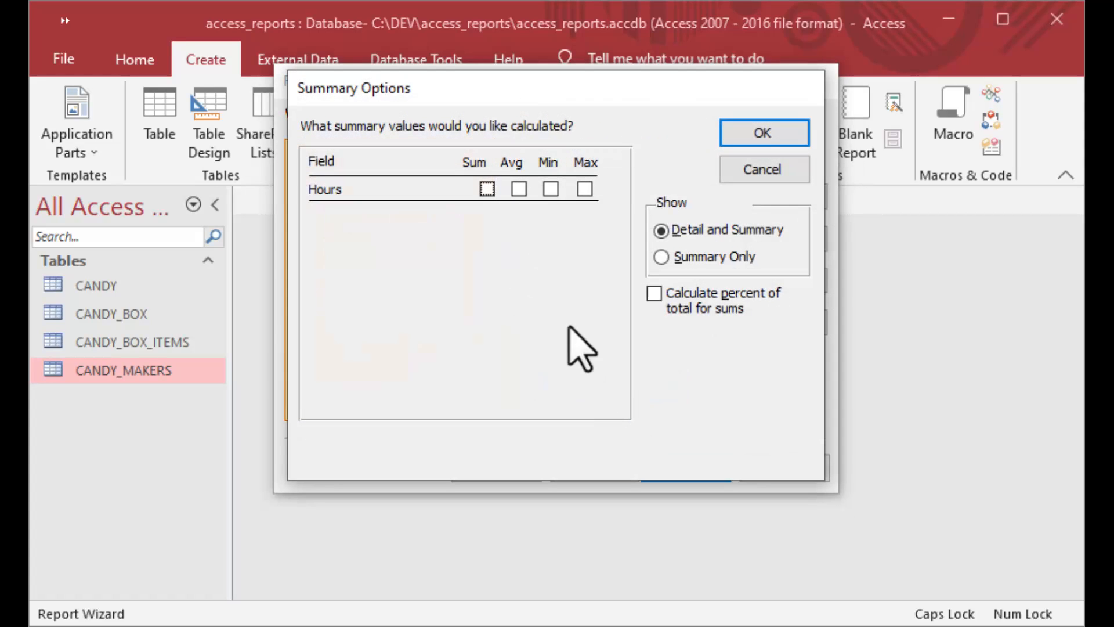
pyautogui.click(487, 190)
pyautogui.click(661, 257)
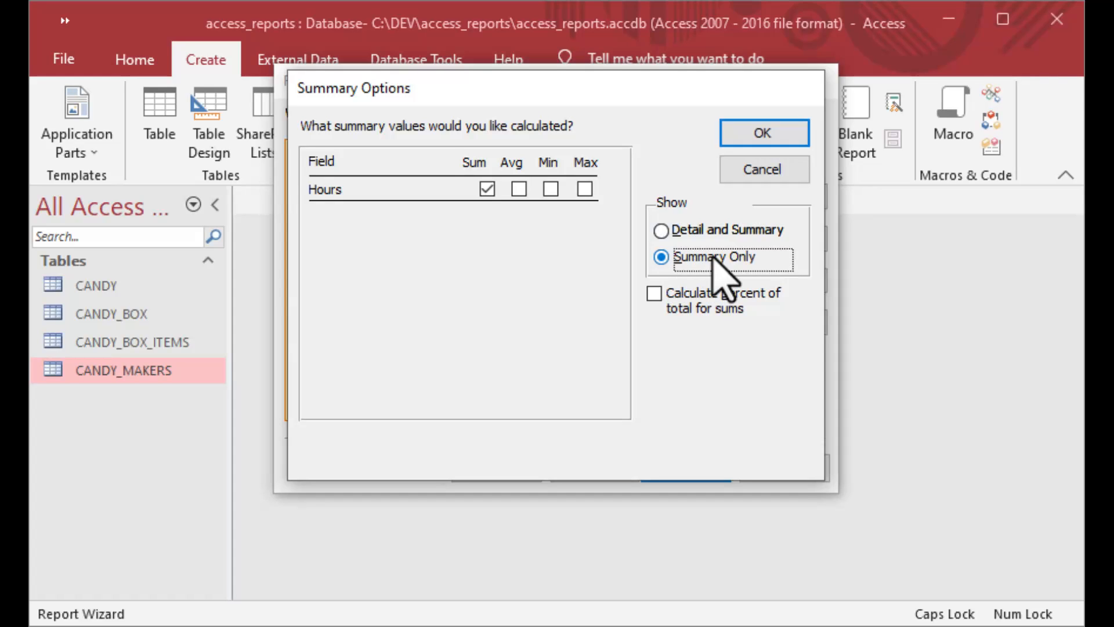
pyautogui.click(682, 307)
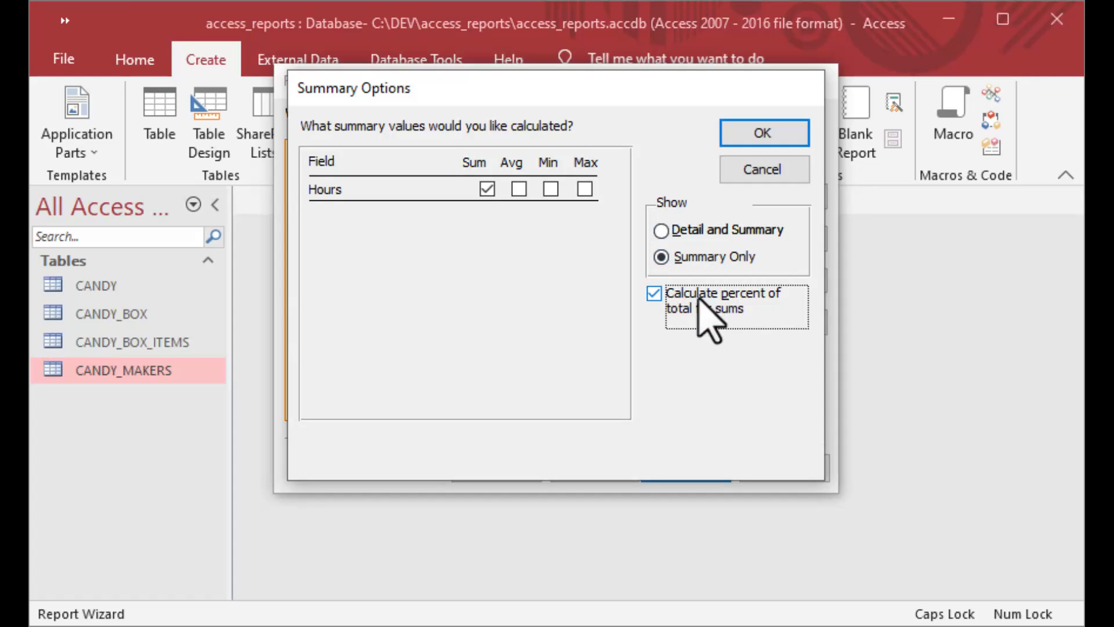
pyautogui.click(761, 139)
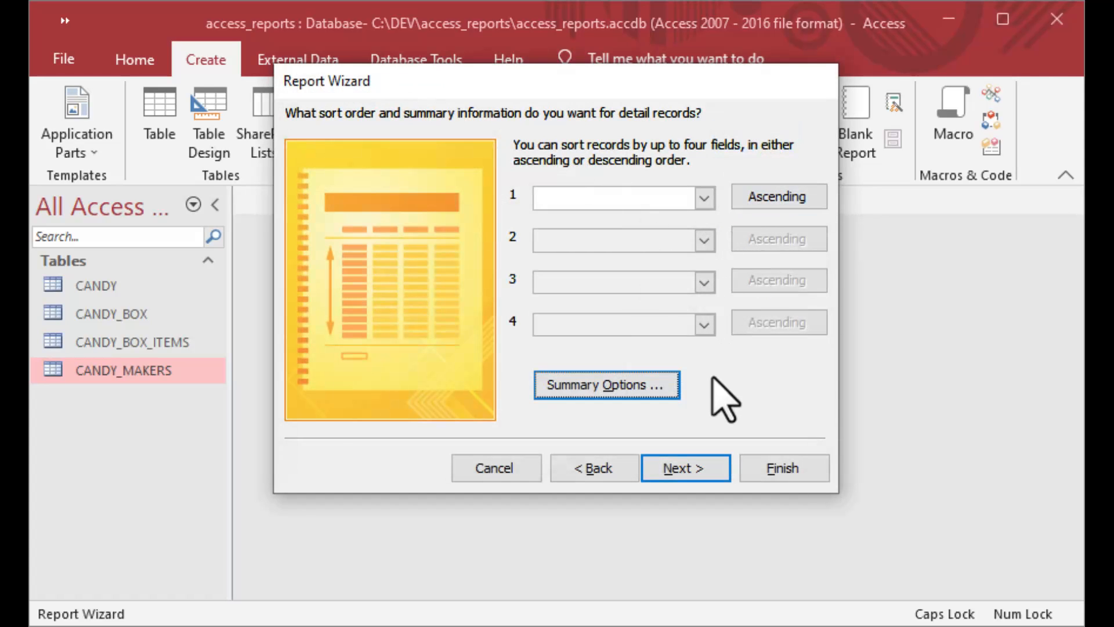
pyautogui.click(701, 466)
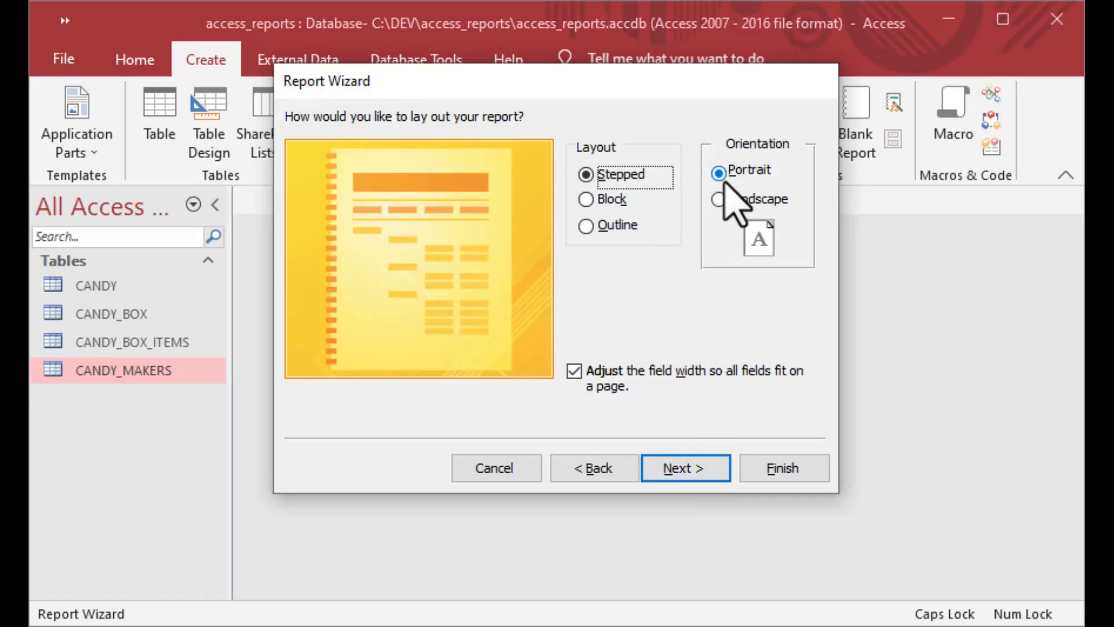
# Keep the default layout, append _REPORT to make the title CANDY_MAKERS_REPORT, and finish with a preview.
pyautogui.click(690, 468)
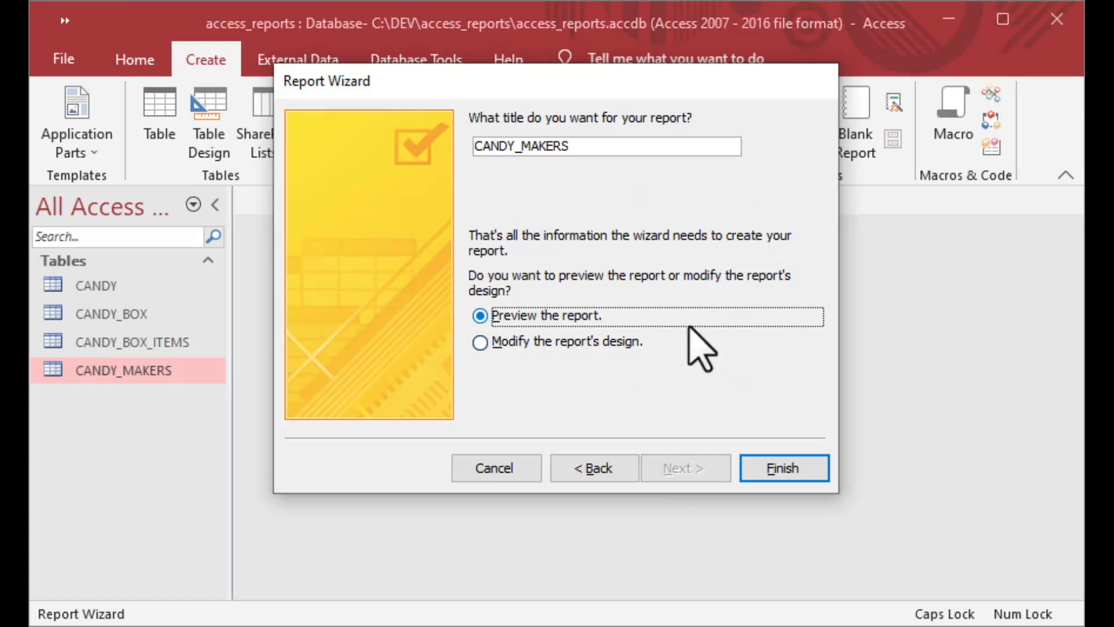
pyautogui.click(629, 152)
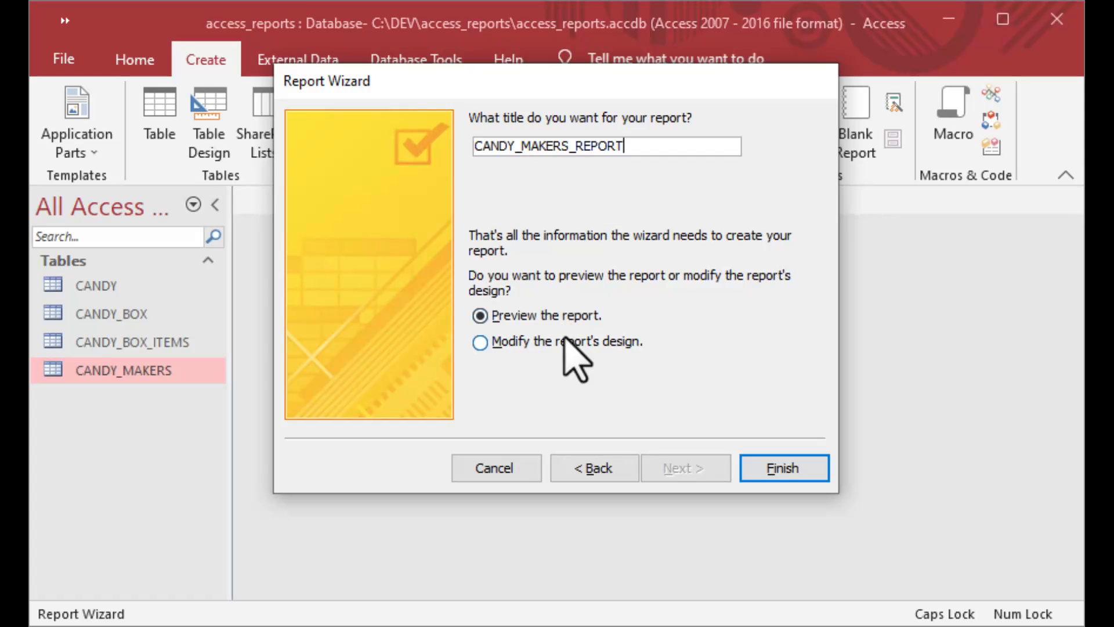
pyautogui.click(784, 469)
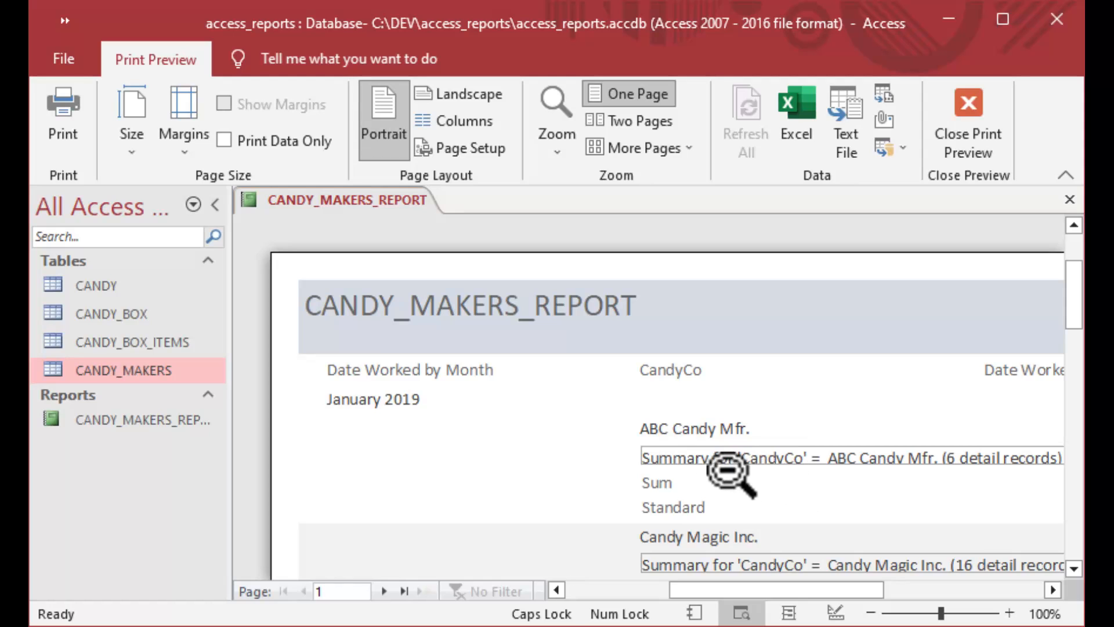
# View the report in Print Preview at 100% and scroll through the January 2019 records.
pyautogui.click(213, 205)
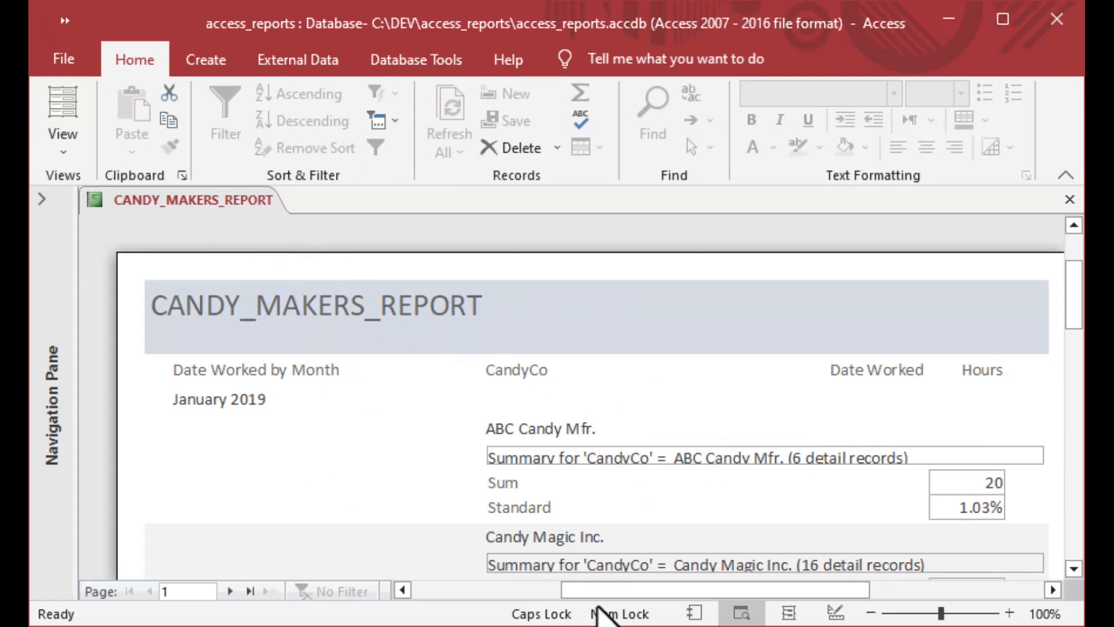
pyautogui.moveTo(621, 591); pyautogui.dragTo(634, 592)
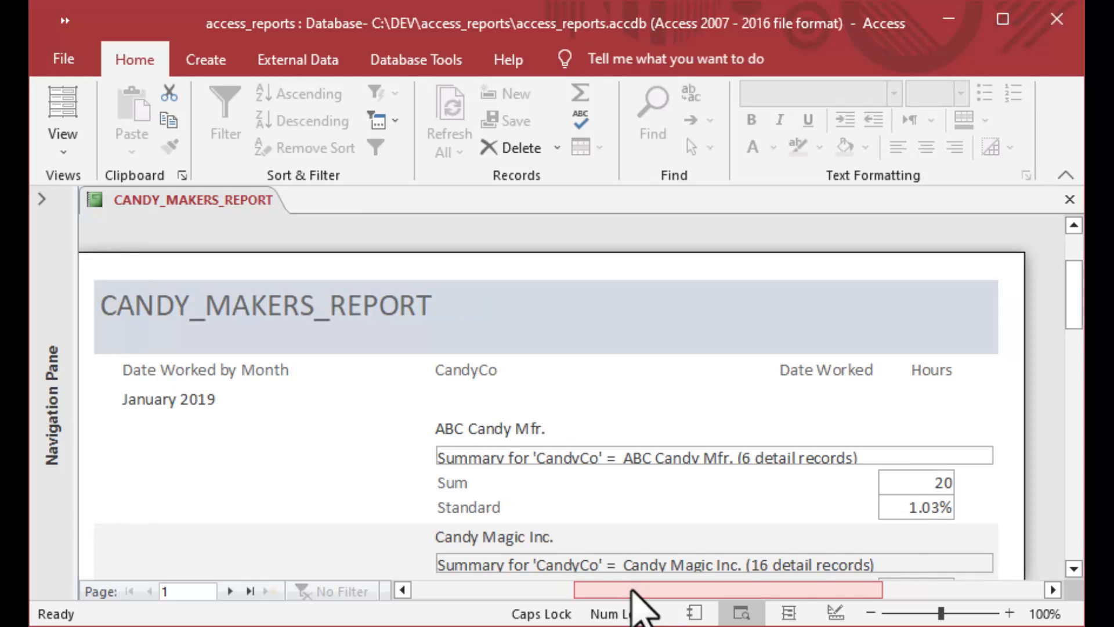
pyautogui.click(471, 431)
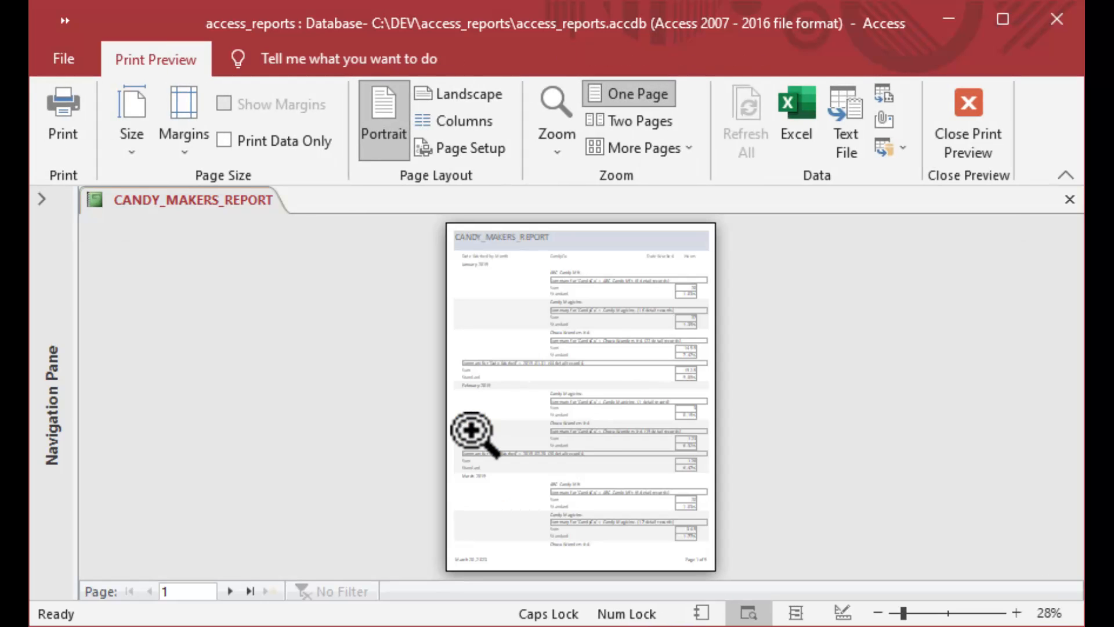
pyautogui.click(611, 433)
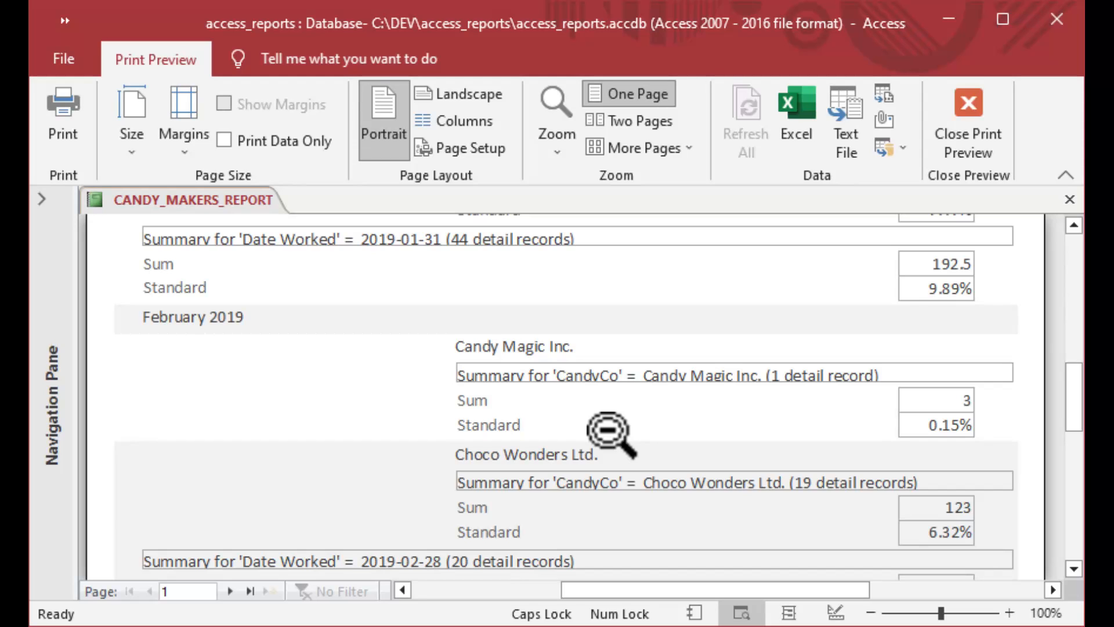
pyautogui.scroll(5, 612, 433)
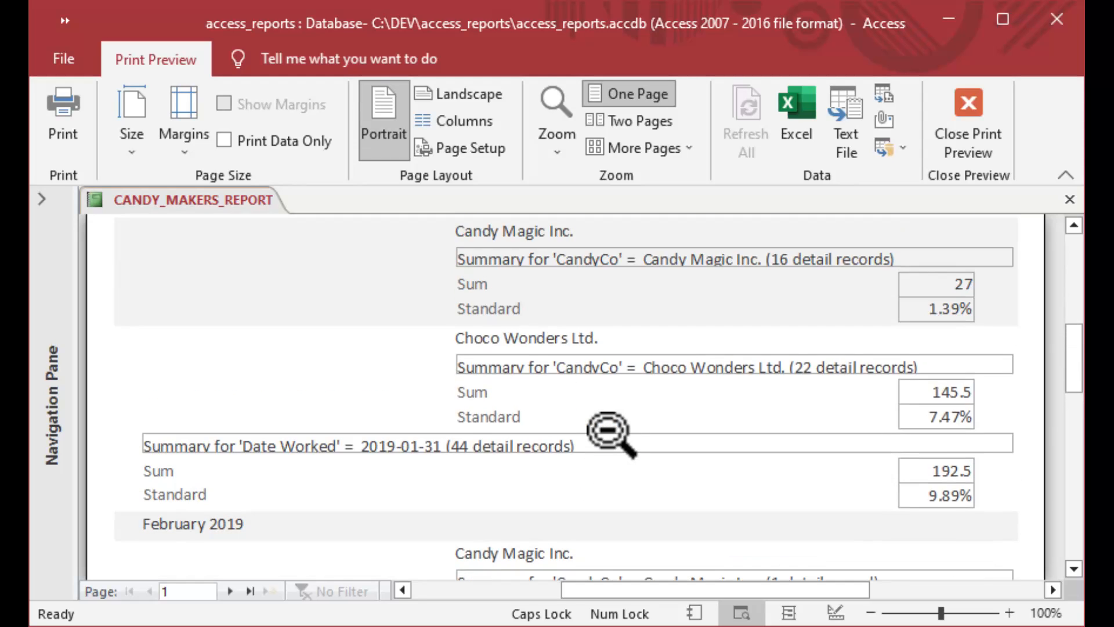
pyautogui.scroll(6, 611, 433)
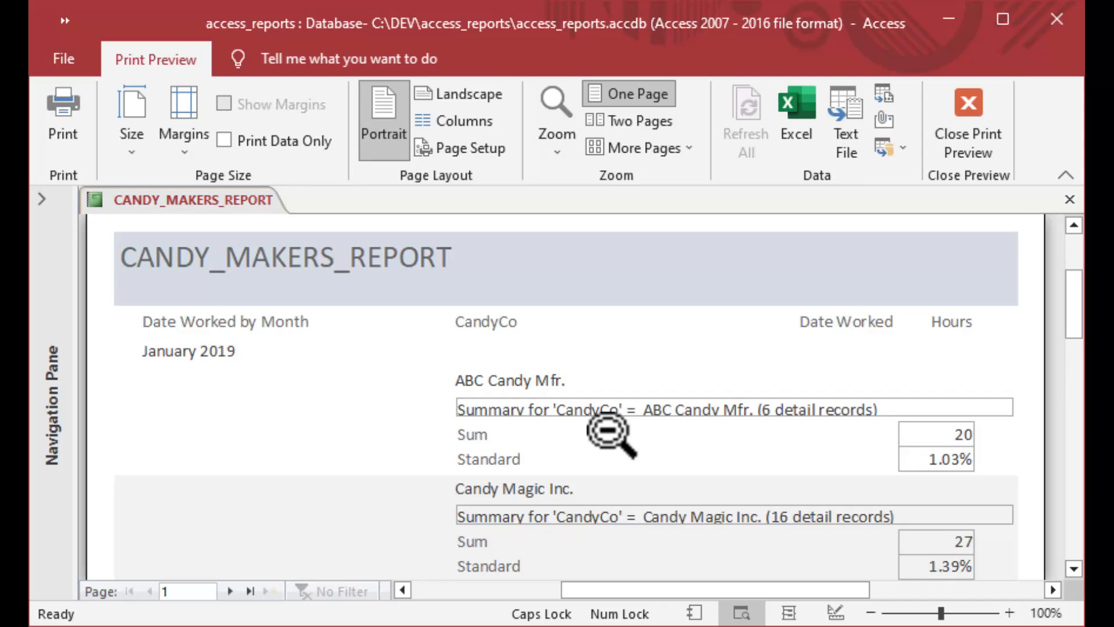
pyautogui.scroll(-2, 611, 433)
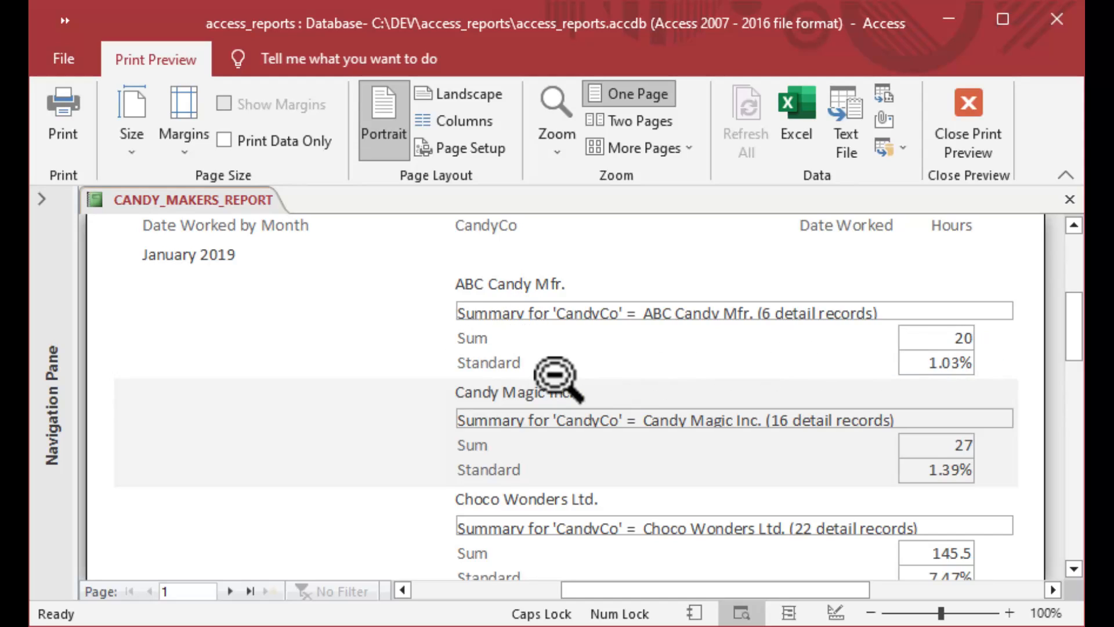
pyautogui.scroll(-3, 430, 376)
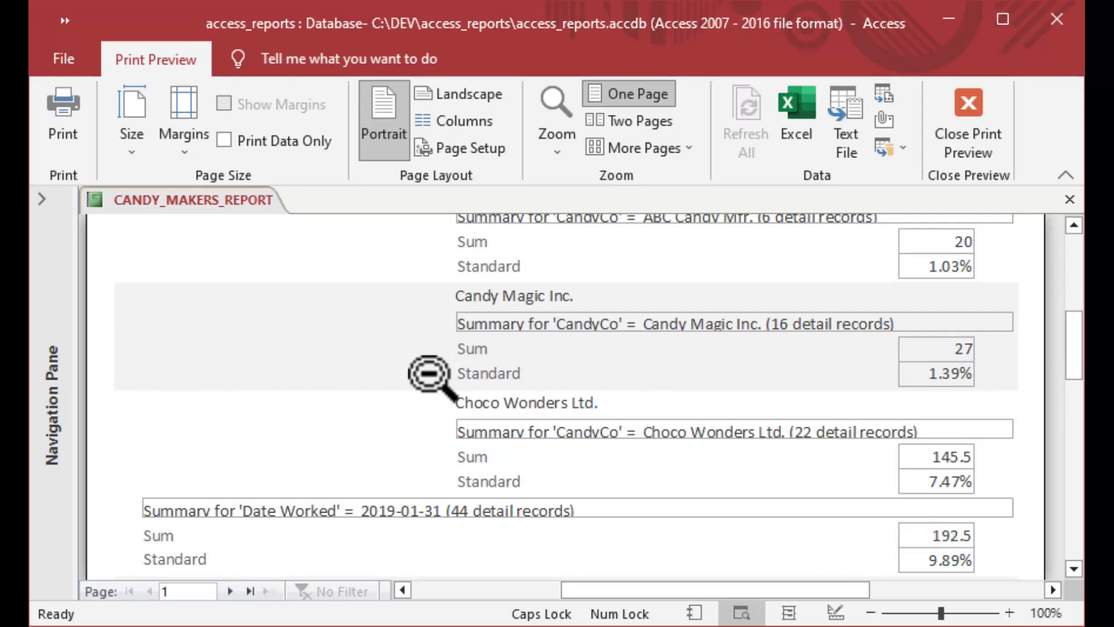
pyautogui.scroll(-3, 430, 374)
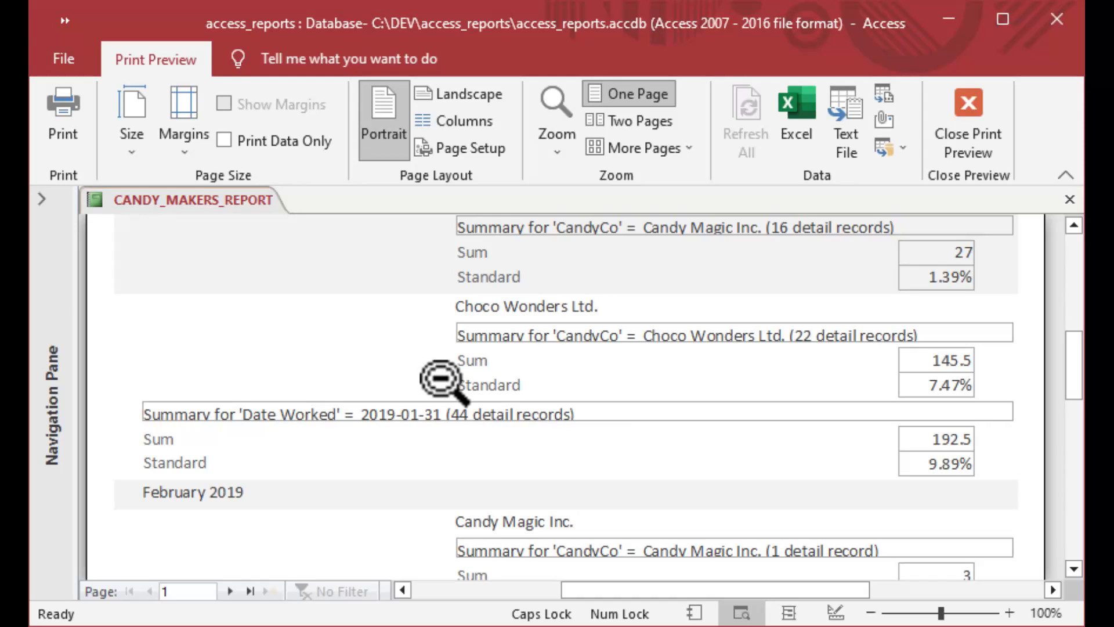
pyautogui.scroll(-1, 445, 386)
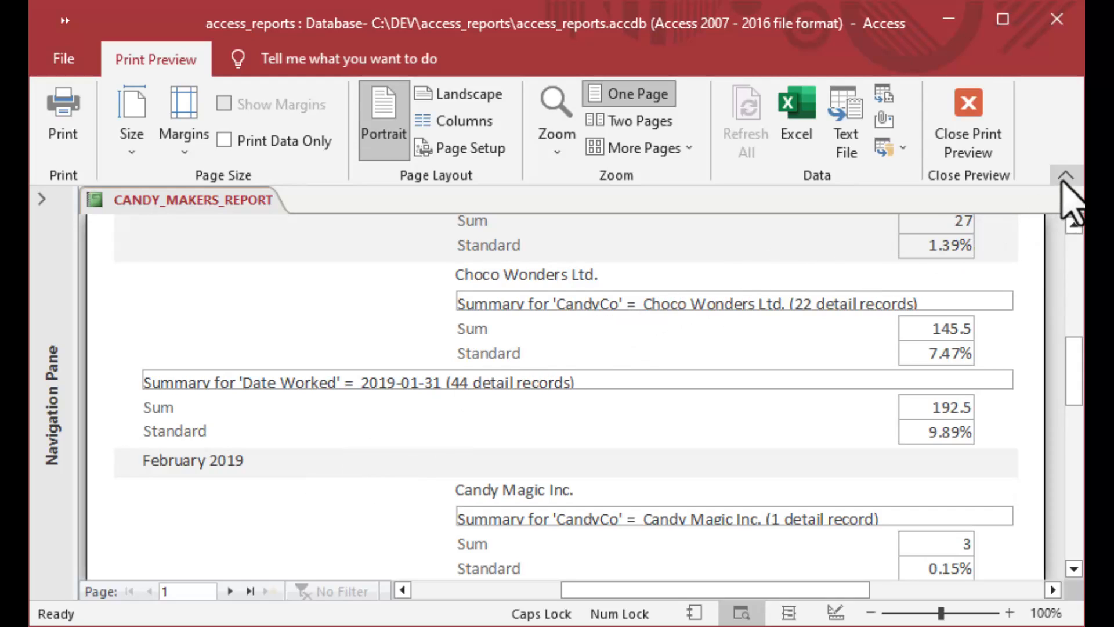
# Collapse the ribbon to enlarge the preview and scroll over page 1.
pyautogui.click(1065, 175)
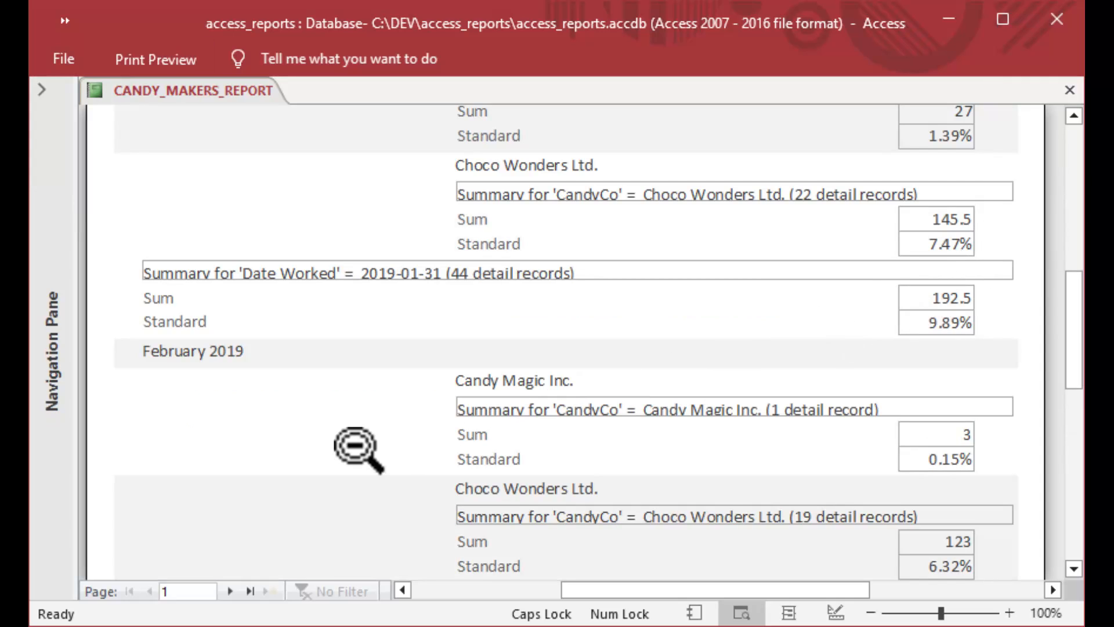
pyautogui.scroll(-6, 265, 463)
pyautogui.scroll(-10, 269, 466)
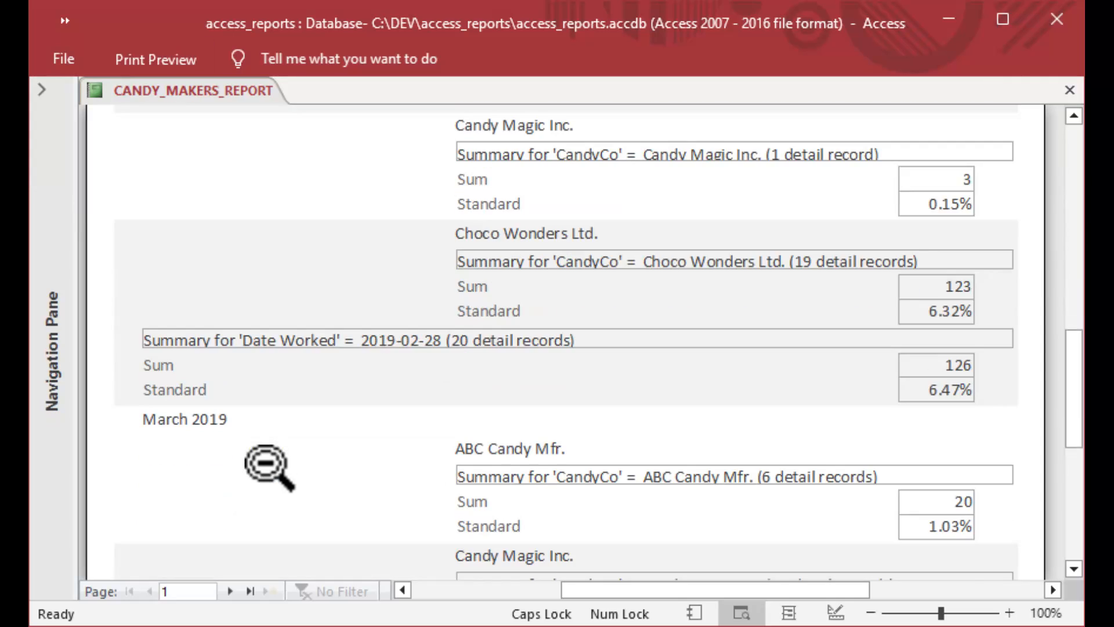
pyautogui.scroll(-1, 266, 465)
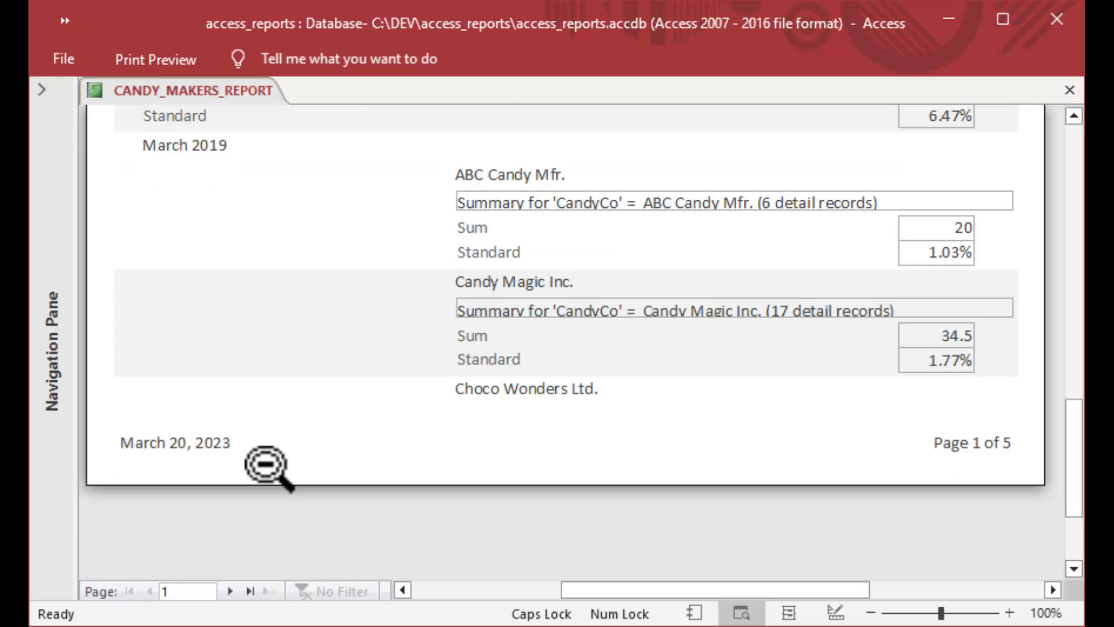
pyautogui.scroll(1, 266, 468)
pyautogui.scroll(1, 269, 471)
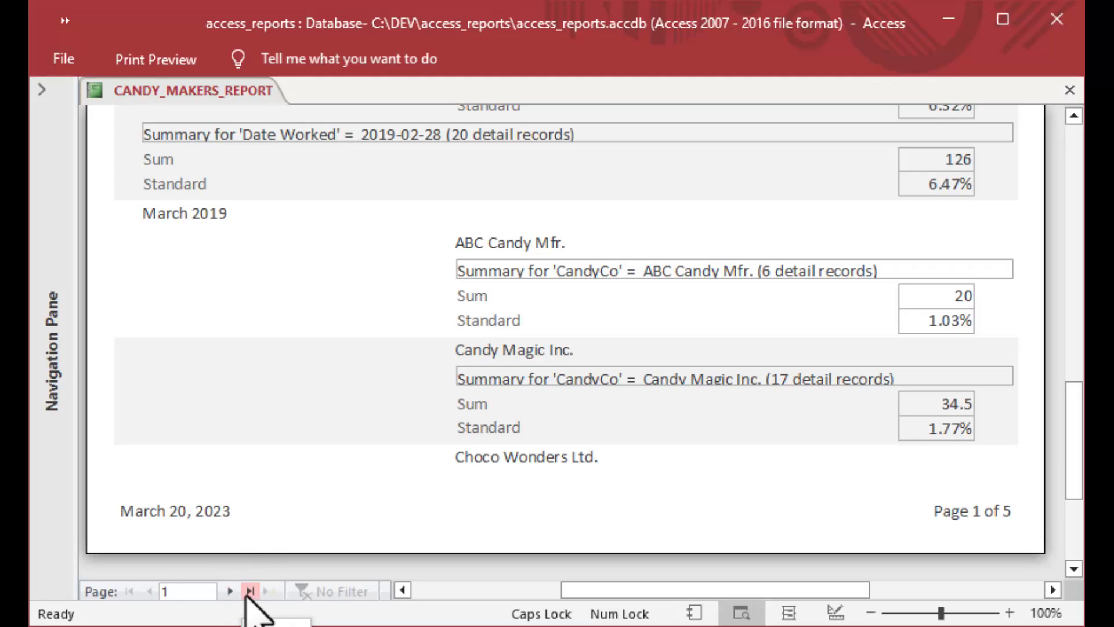
# Go to the next page, then the last page, and scroll through it.
pyautogui.click(230, 591)
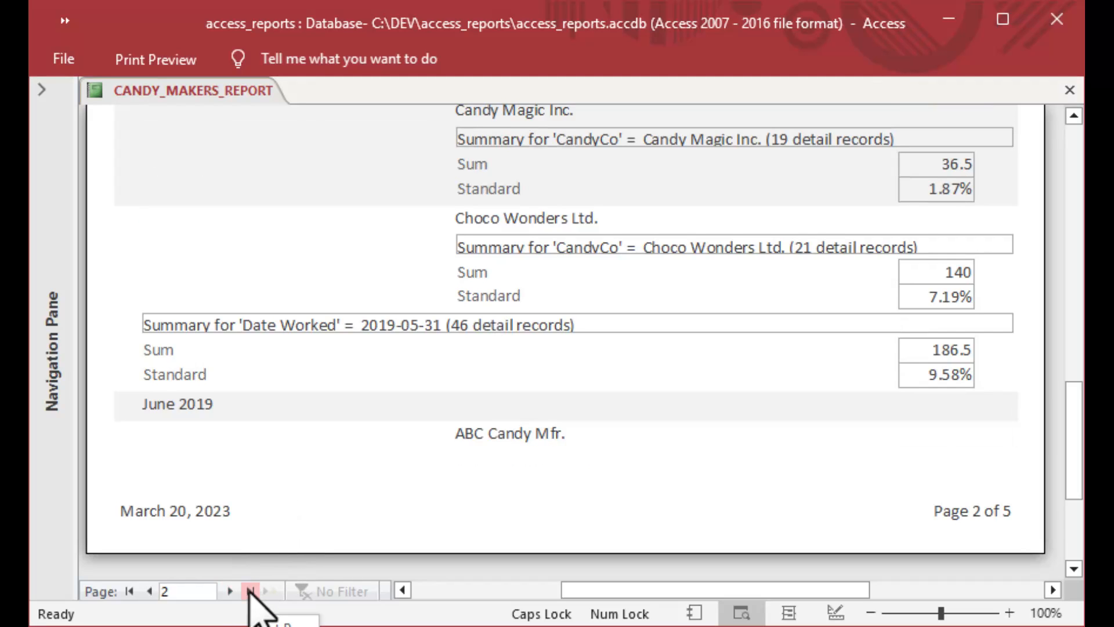
pyautogui.click(251, 592)
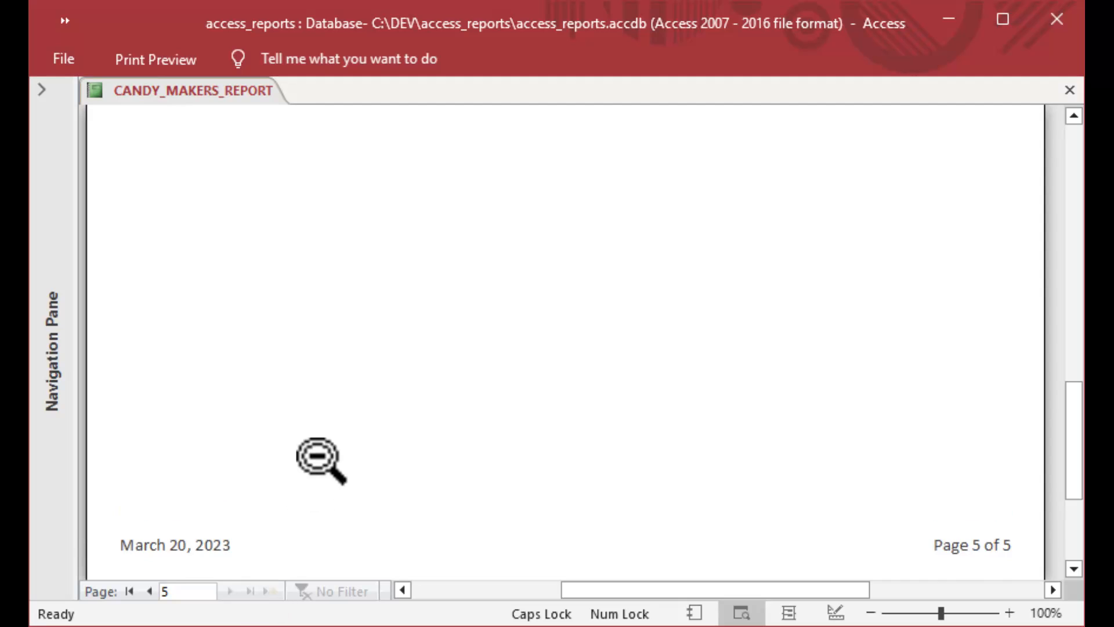
pyautogui.scroll(3, 316, 455)
pyautogui.scroll(10, 317, 455)
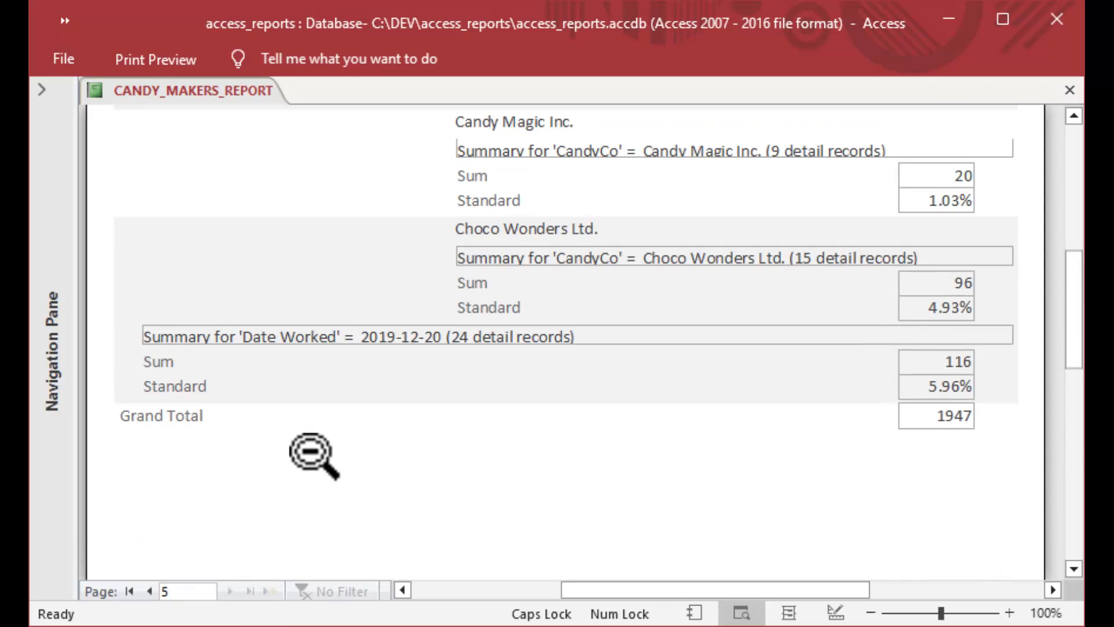
pyautogui.scroll(3, 314, 454)
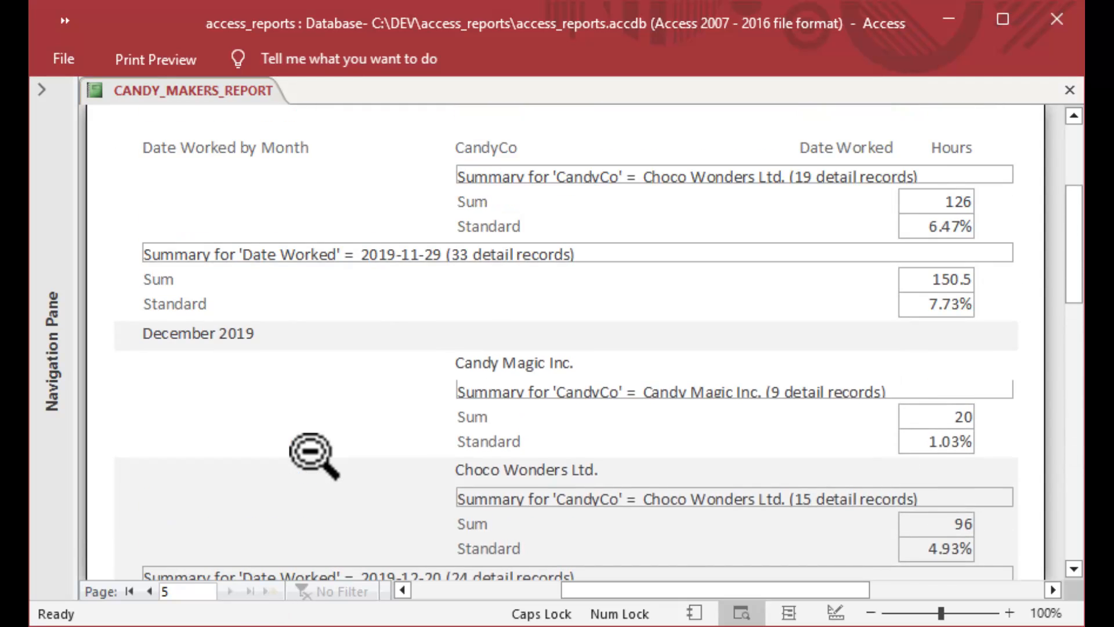
pyautogui.scroll(2, 314, 455)
pyautogui.scroll(-1, 314, 455)
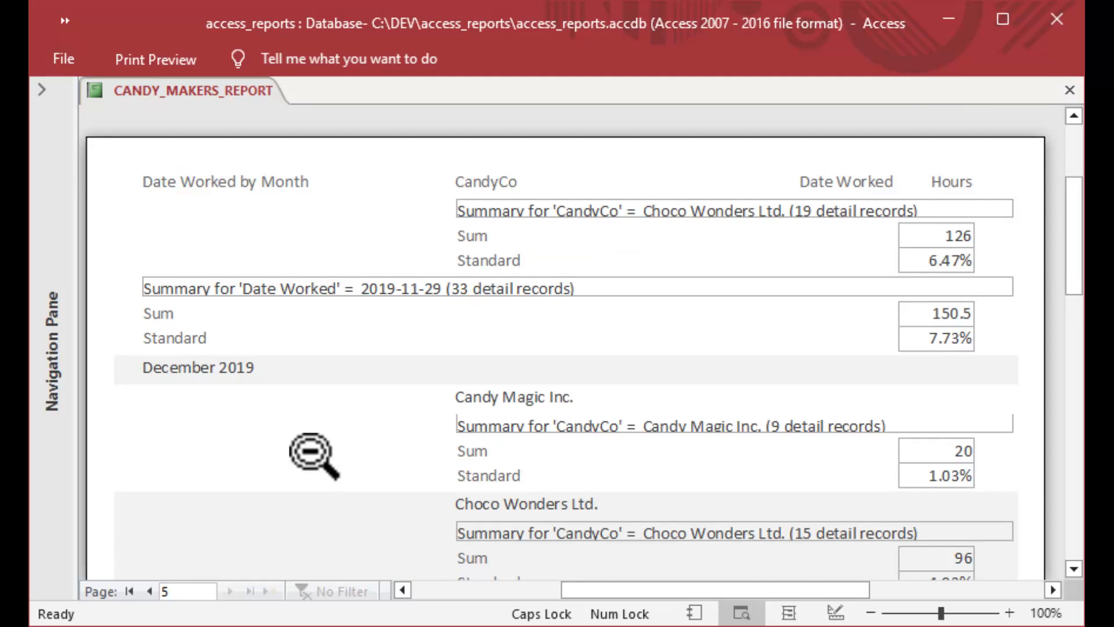
pyautogui.scroll(-5, 313, 456)
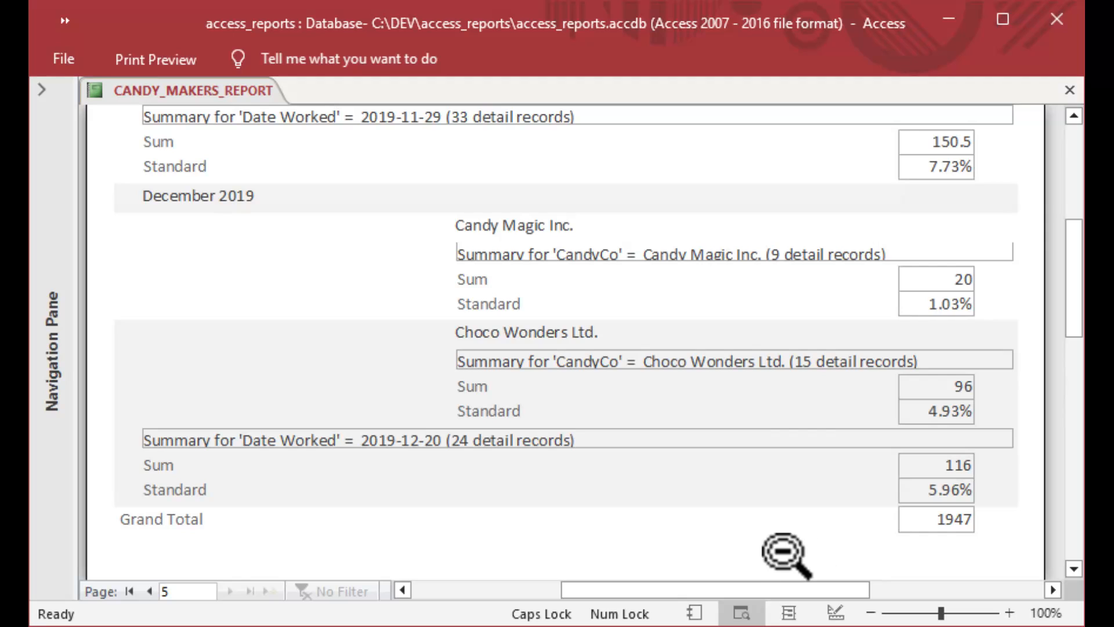
pyautogui.scroll(5, 785, 552)
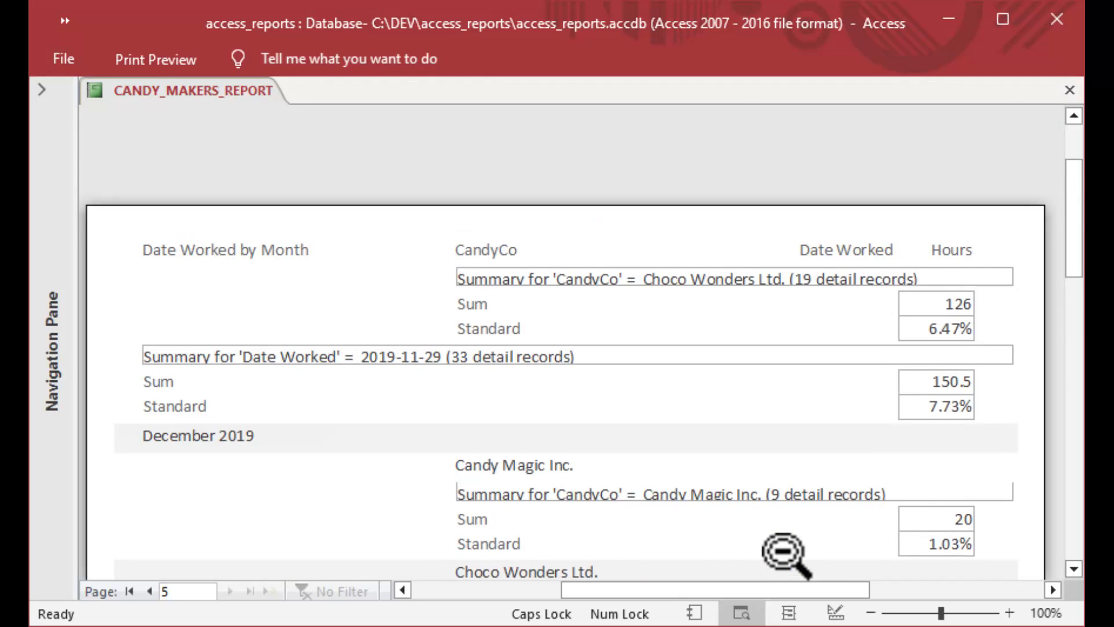
pyautogui.scroll(-2, 784, 552)
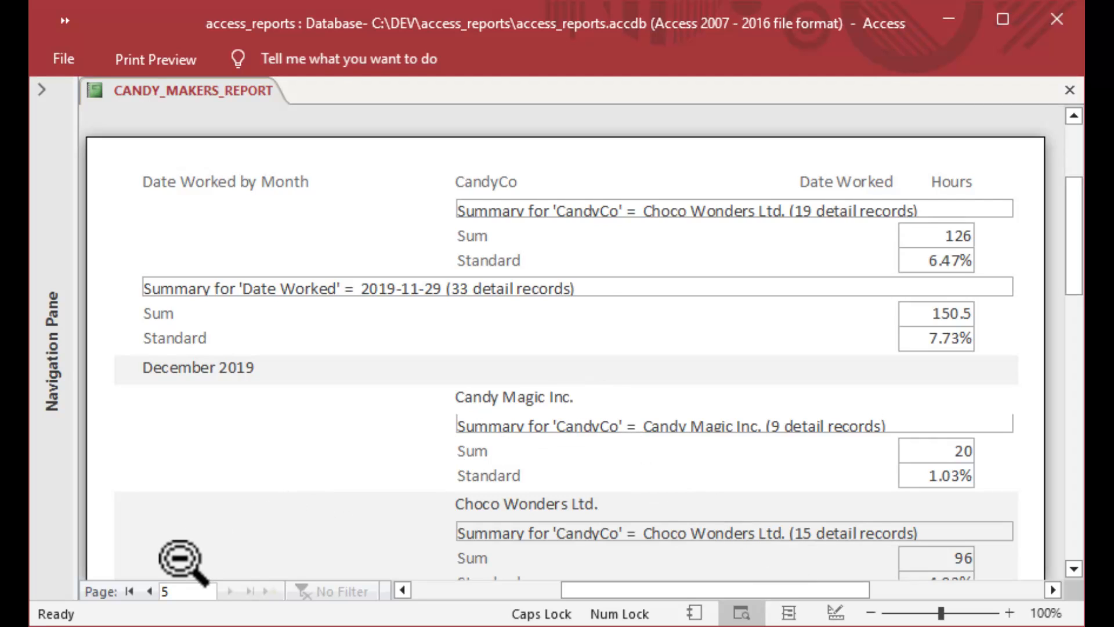
# Return to page 1 and bring up the report tab's view menu.
pyautogui.click(129, 591)
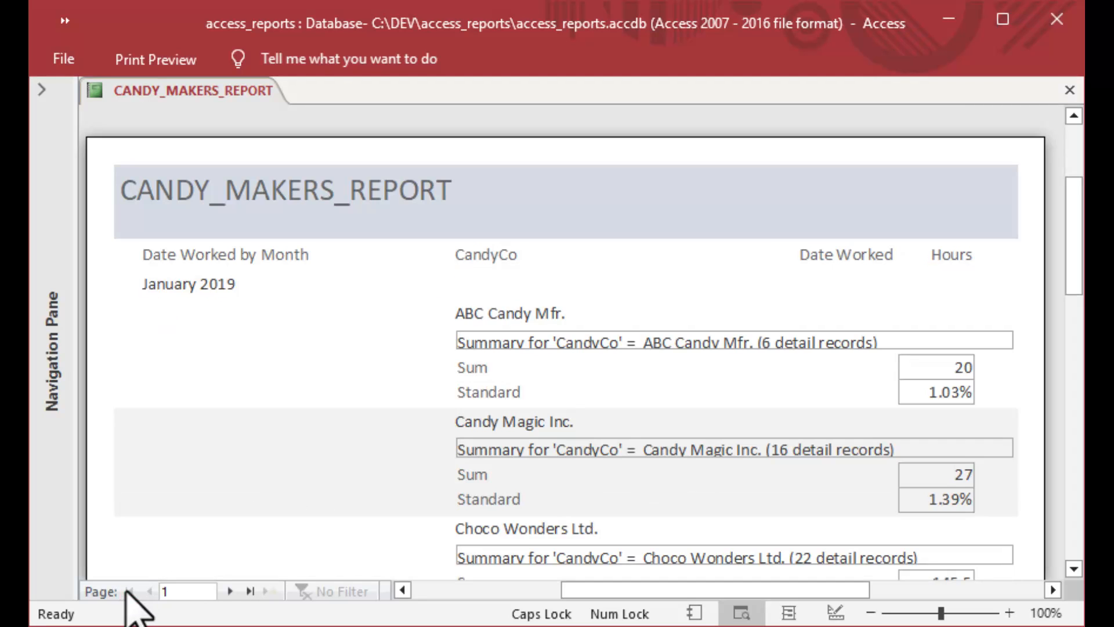
pyautogui.scroll(-1, 487, 459)
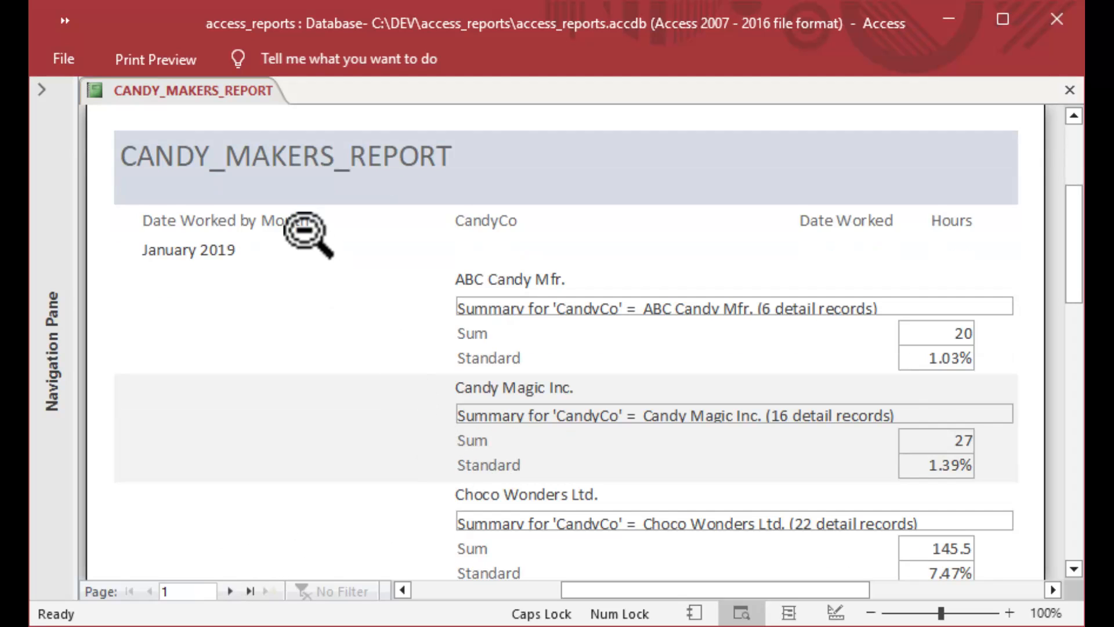
pyautogui.rightClick(212, 91)
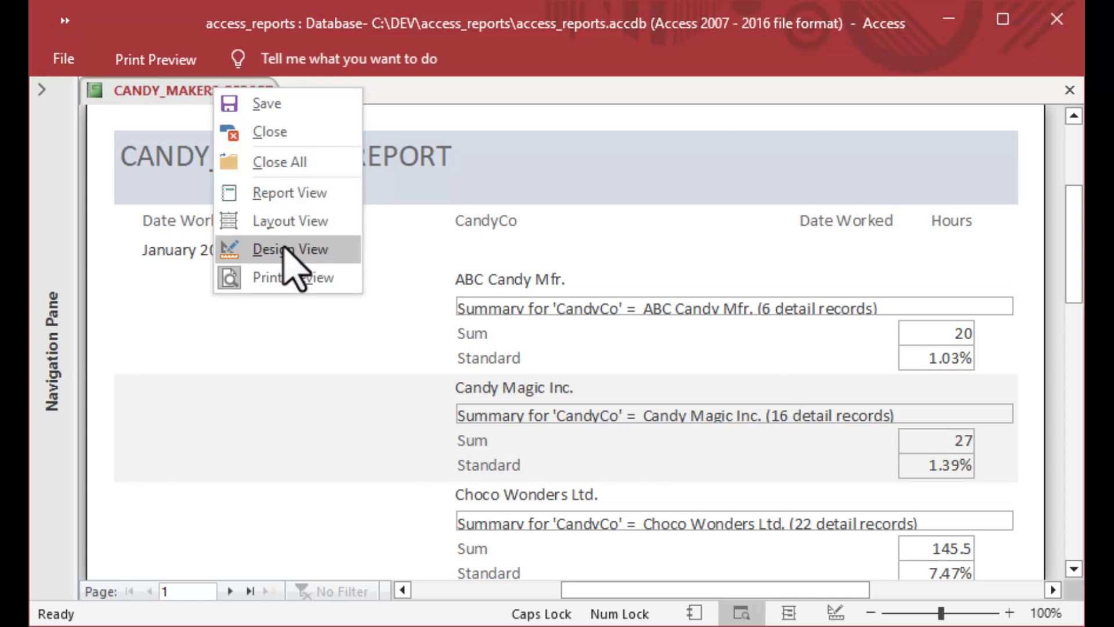
# Open the report in Design View and widen the title label to the right.
pyautogui.click(284, 249)
pyautogui.click(438, 184)
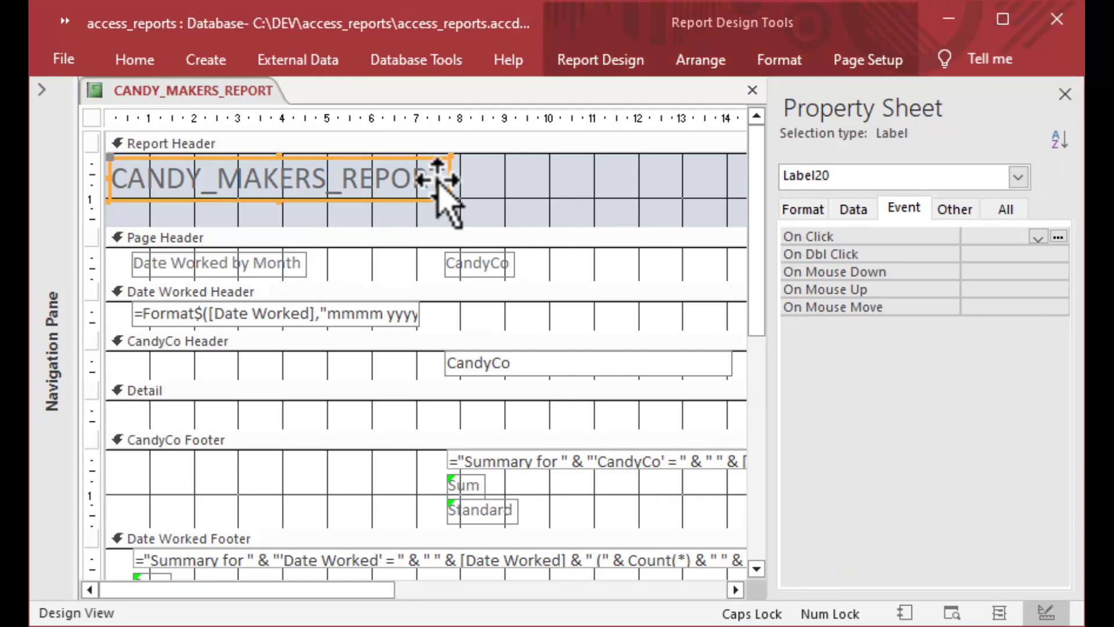
pyautogui.moveTo(447, 180); pyautogui.dragTo(731, 178)
# Replace the title label text CANDY_MAKERS_REPORT with 'Candy Makers Report'.
pyautogui.click(608, 185)
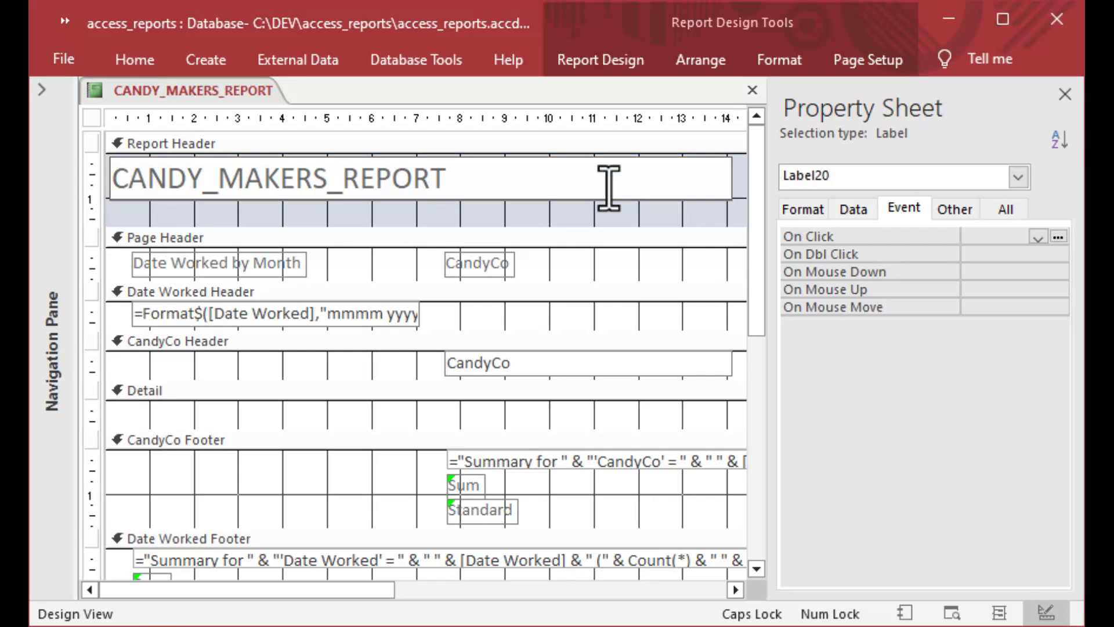
pyautogui.press('BackSpace')
pyautogui.press('BackSpace')
pyautogui.press('BackSpace')
pyautogui.press('BackSpace')
pyautogui.press('BackSpace')
pyautogui.press('BackSpace')
pyautogui.press('BackSpace')
pyautogui.press('BackSpace')
pyautogui.press('BackSpace')
pyautogui.press('BackSpace')
pyautogui.press('BackSpace')
pyautogui.press('BackSpace')
pyautogui.press('BackSpace')
pyautogui.press('BackSpace')
pyautogui.press('BackSpace')
pyautogui.press('BackSpace')
pyautogui.press('BackSpace')
pyautogui.press('BackSpace')
pyautogui.press('BackSpace')
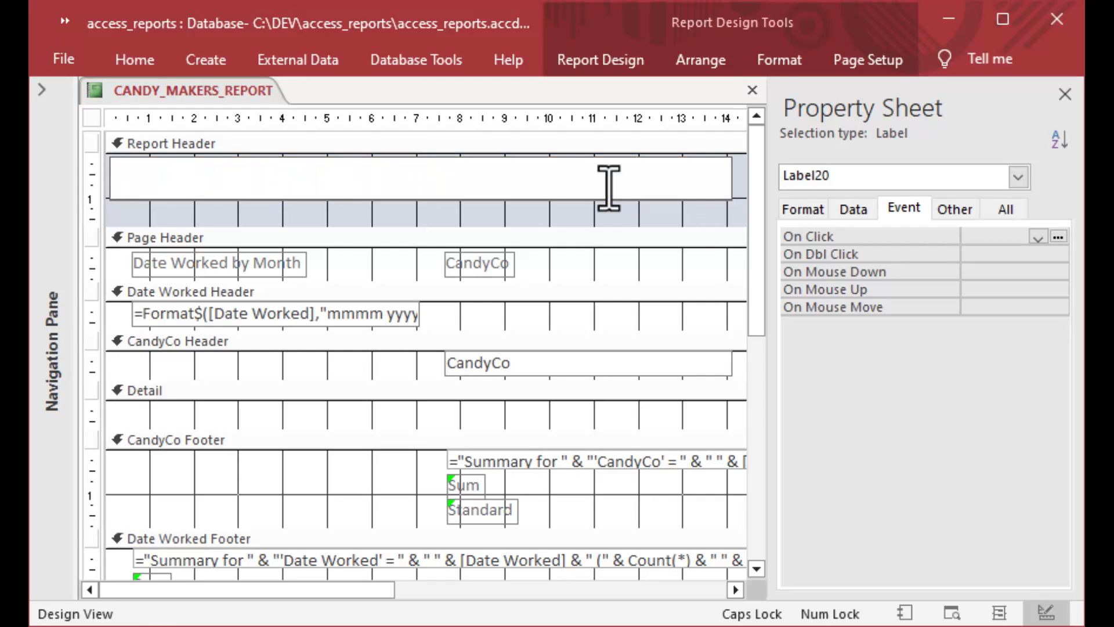
pyautogui.write('cAN')
pyautogui.press('BackSpace')
pyautogui.press('BackSpace')
pyautogui.press('BackSpace')
pyautogui.press('capslock')
pyautogui.write('Ca')
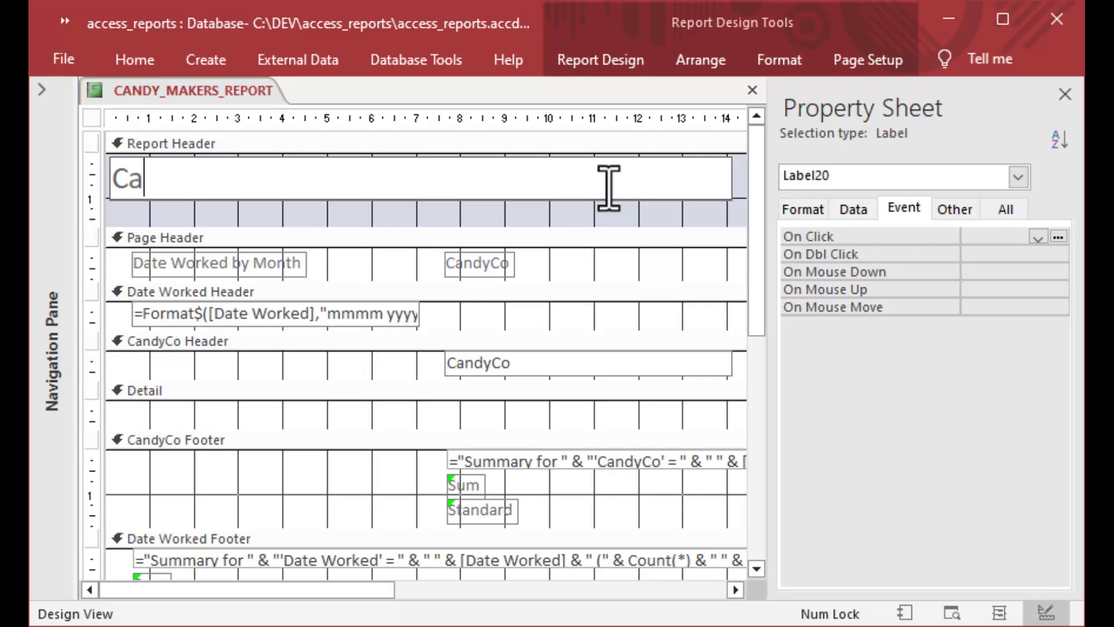
pyautogui.write('ndy')
pyautogui.press('BackSpace')
pyautogui.write('dy')
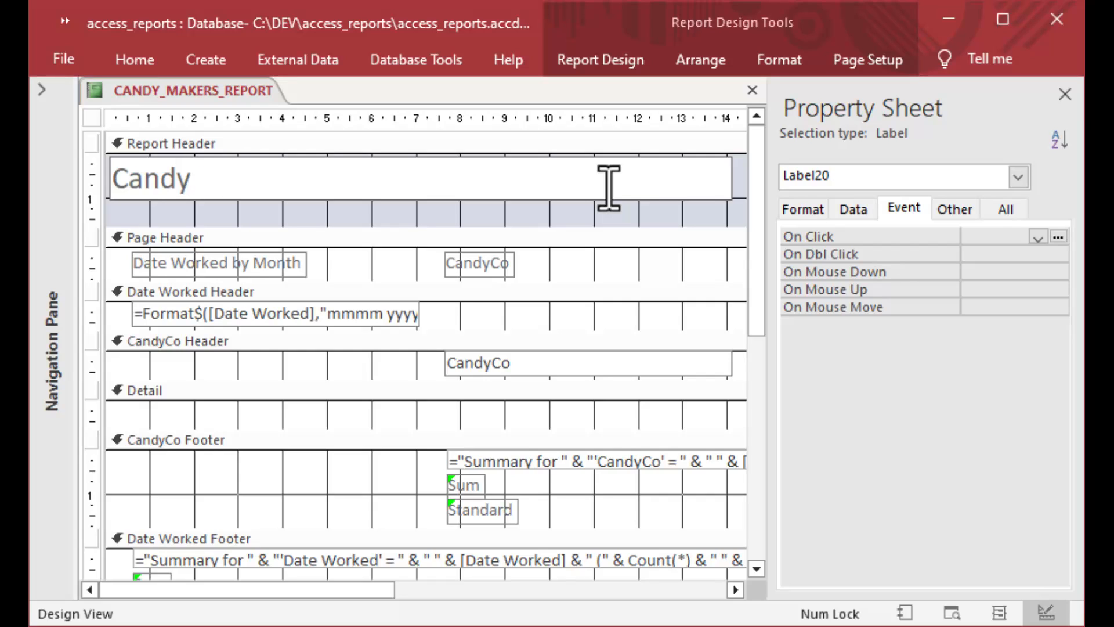
pyautogui.write(' Makers')
pyautogui.press('BackSpace')
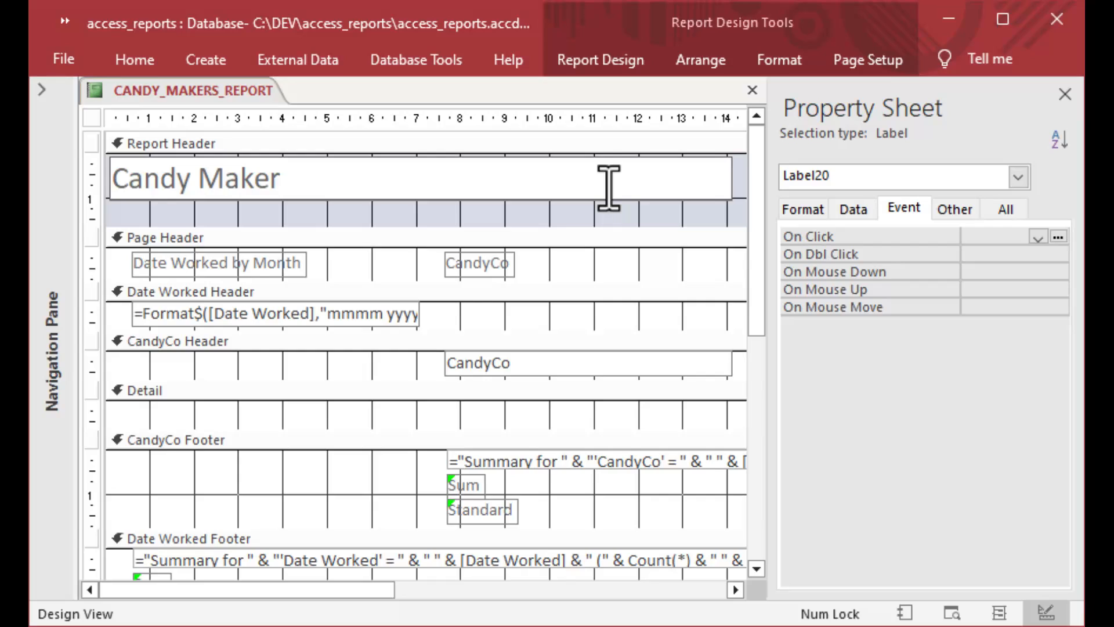
pyautogui.write('s Report')
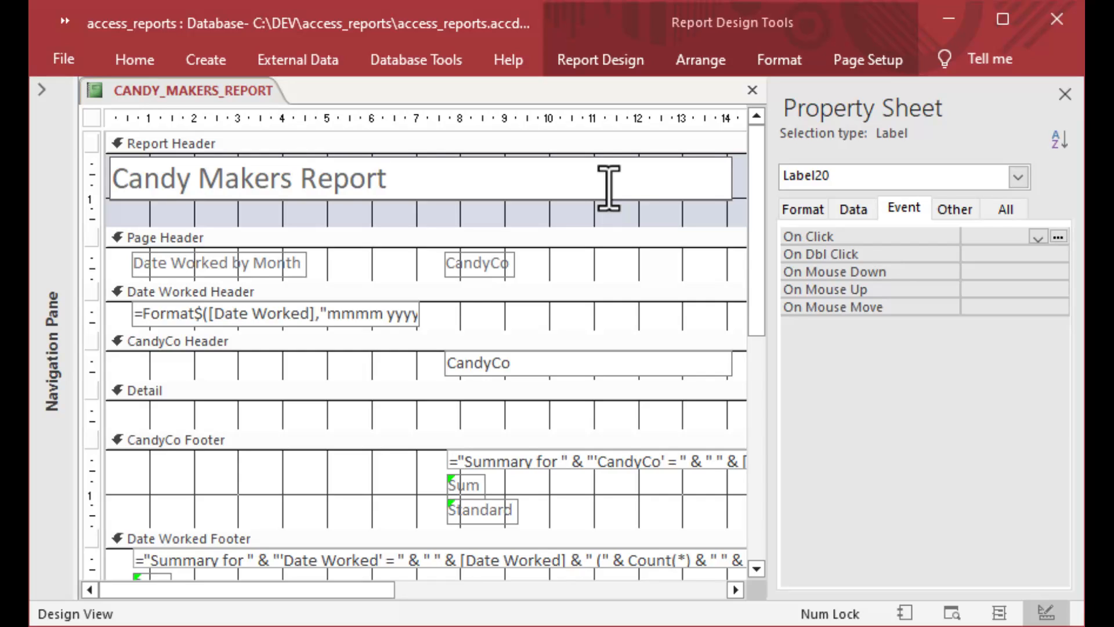
pyautogui.press('Return')
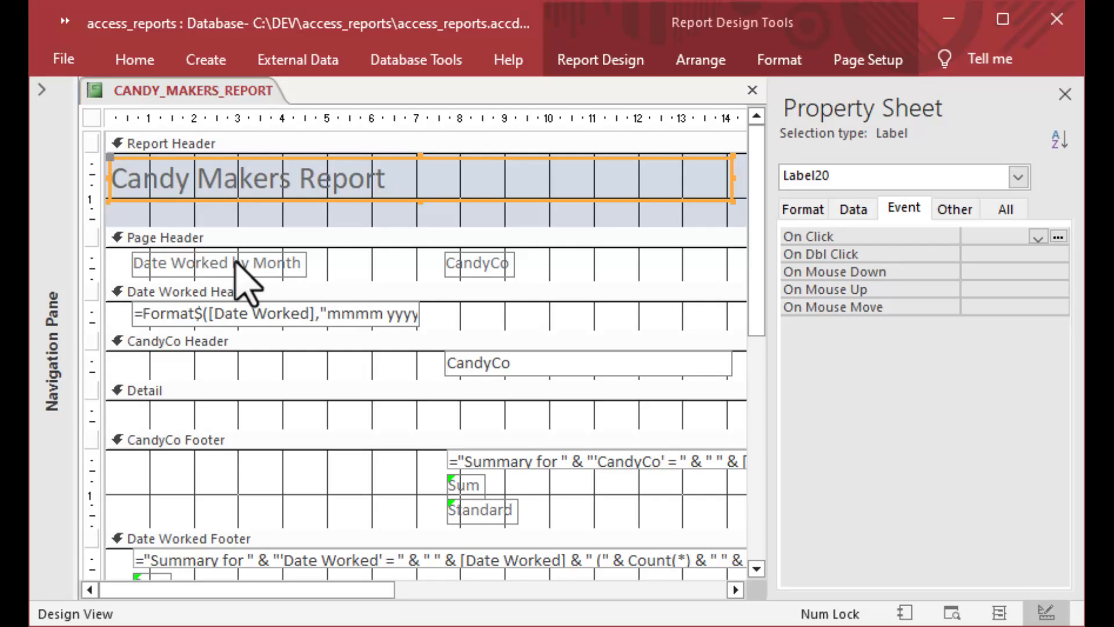
# Widen the Date Worked Header's =Format$ box, then select Page Header, Date Worked Header, CandyCo Header and Detail sections.
pyautogui.click(250, 319)
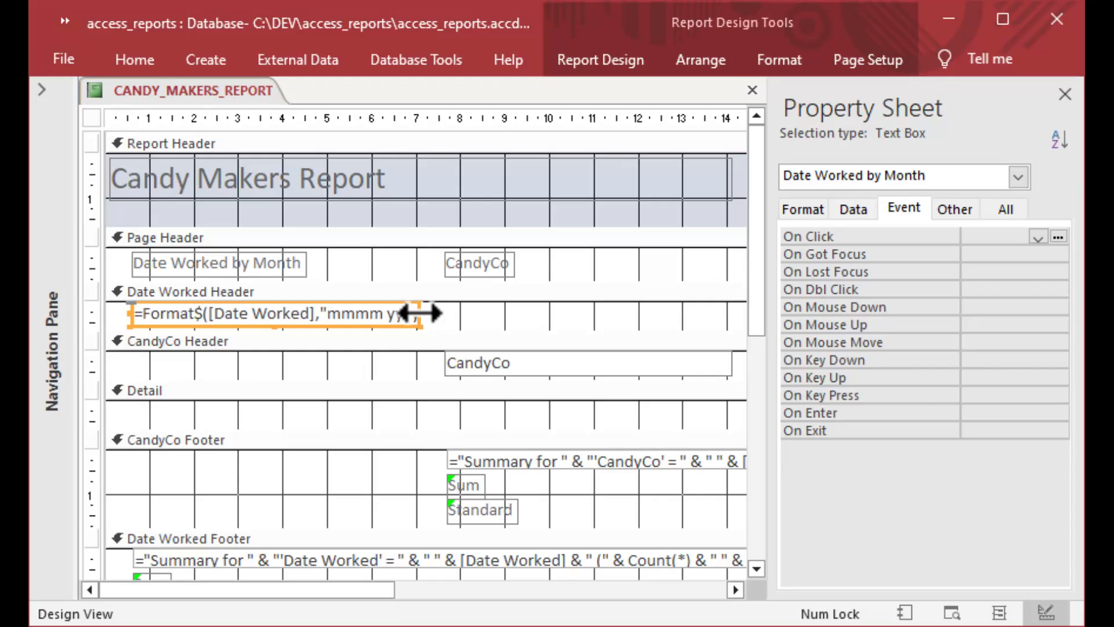
pyautogui.moveTo(419, 314); pyautogui.dragTo(632, 313)
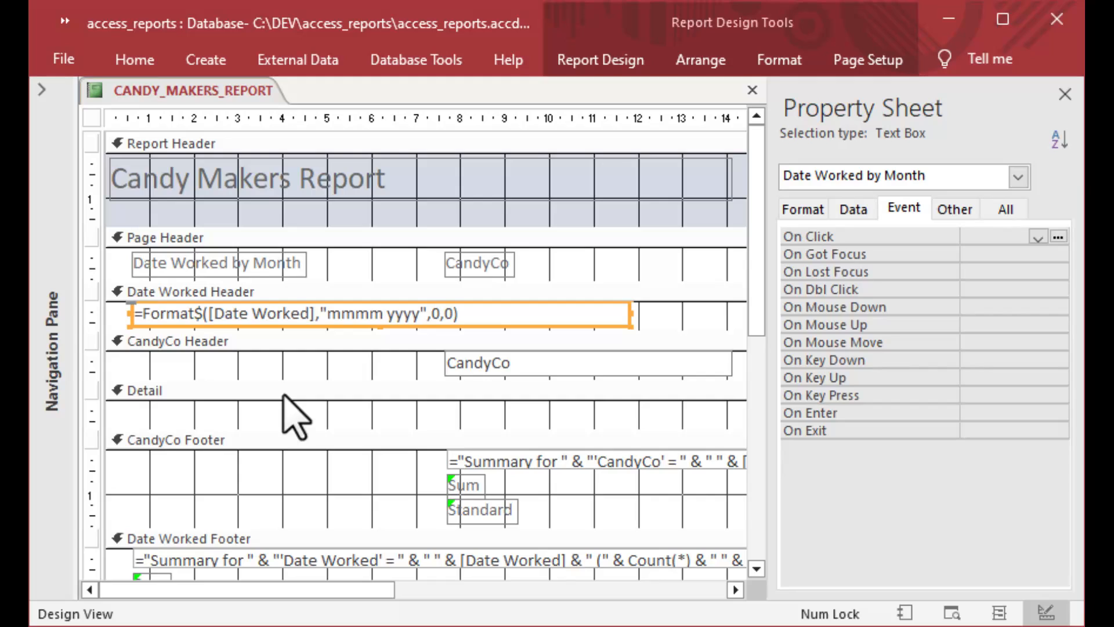
pyautogui.click(299, 241)
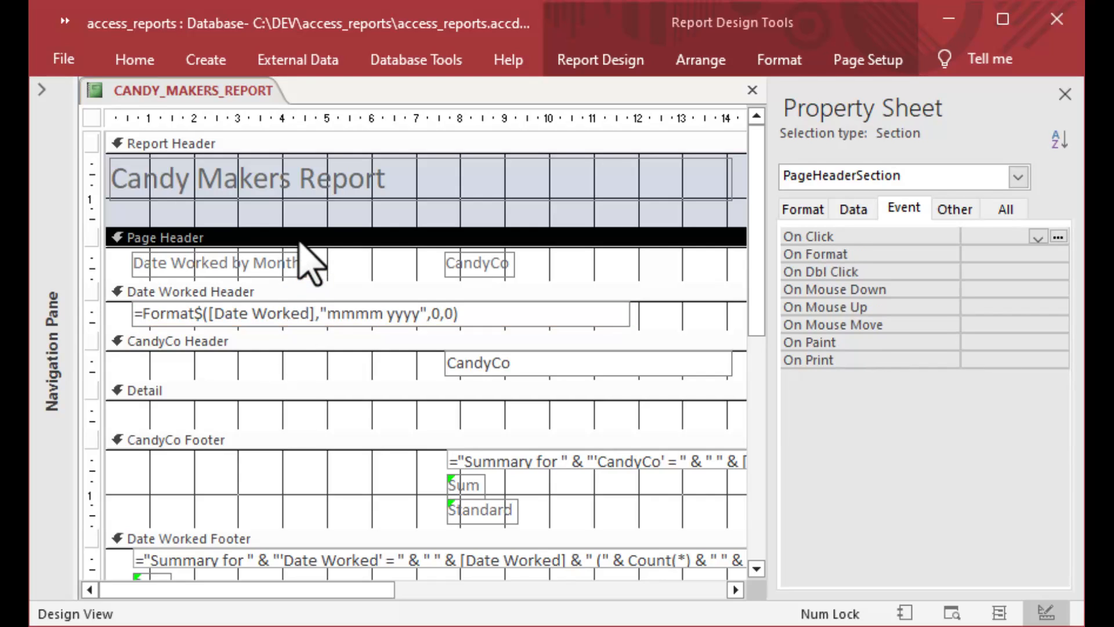
pyautogui.click(312, 295)
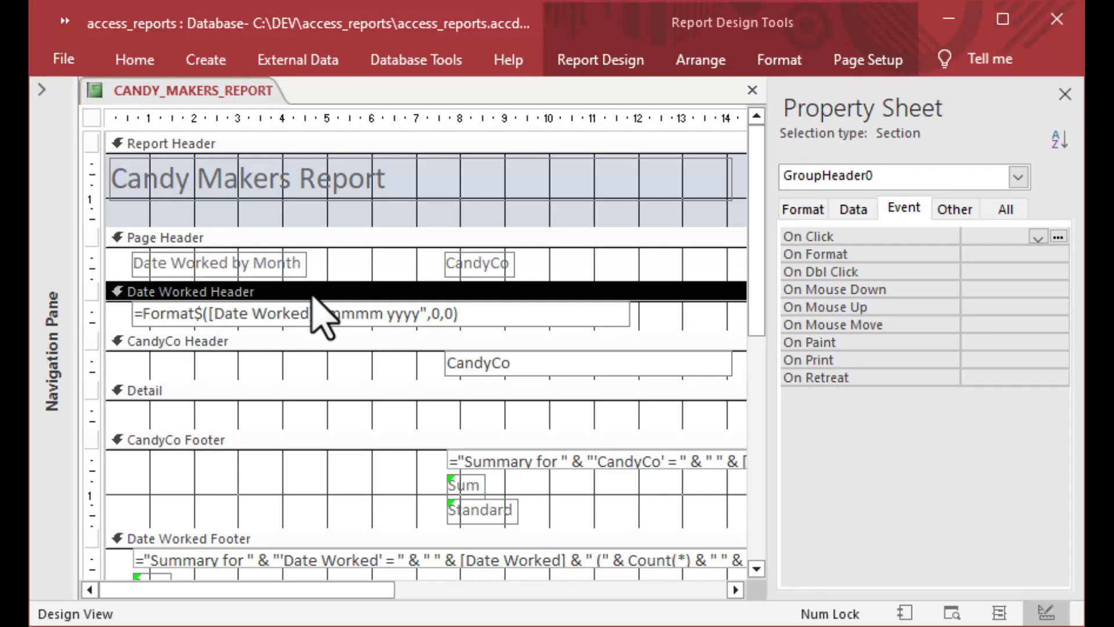
pyautogui.click(323, 363)
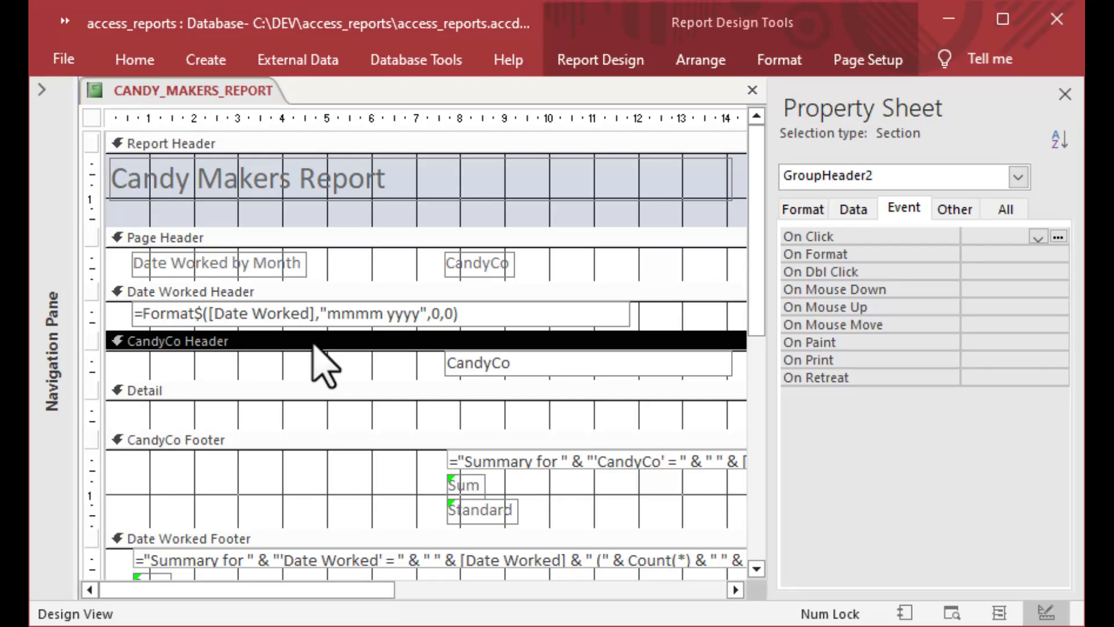
pyautogui.click(302, 392)
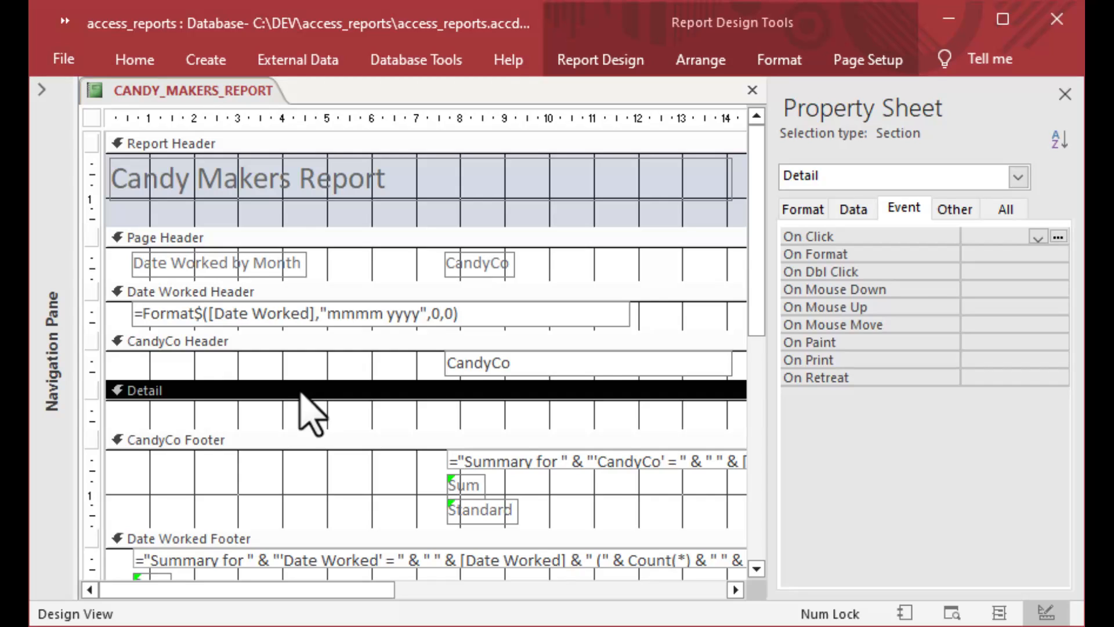
# Close the Property Sheet and change the CandyCo Footer's 'Standard' label text to 'Percent'.
pyautogui.click(1065, 94)
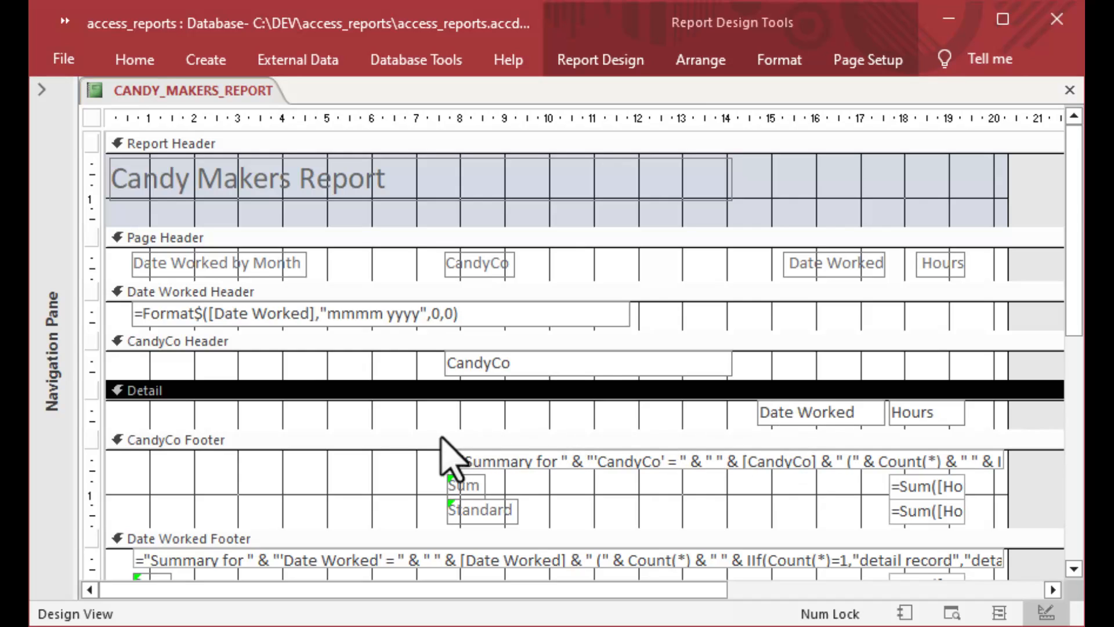
pyautogui.click(400, 442)
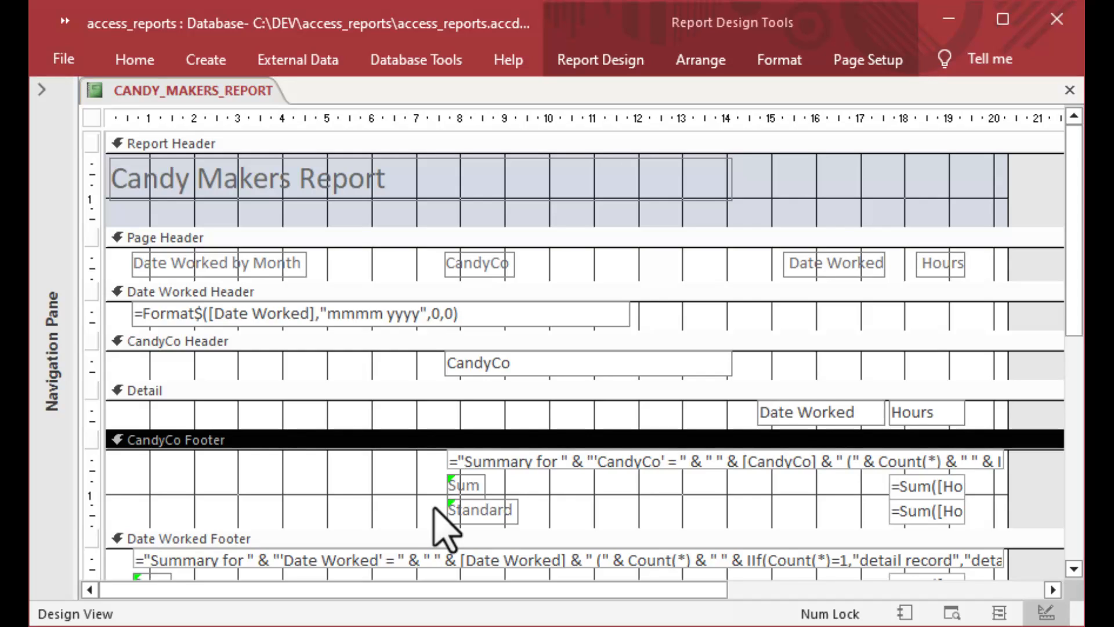
pyautogui.click(510, 514)
pyautogui.click(513, 511)
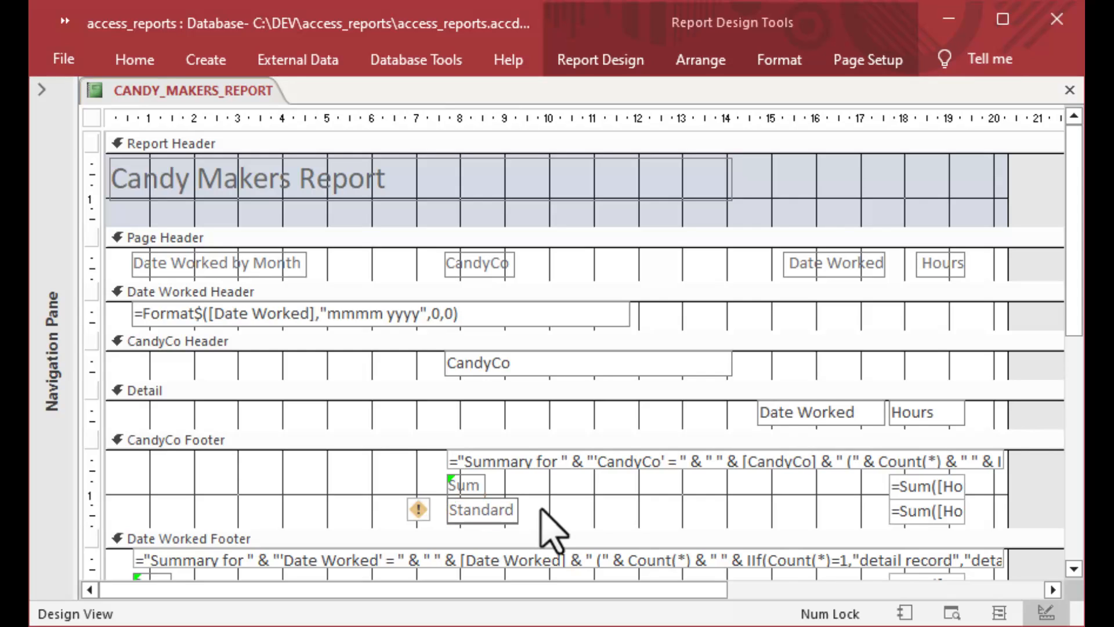
pyautogui.press('BackSpace')
pyautogui.press('BackSpace')
pyautogui.press('BackSpace')
pyautogui.press('BackSpace')
pyautogui.press('BackSpace')
pyautogui.press('BackSpace')
pyautogui.press('BackSpace')
pyautogui.press('BackSpace')
pyautogui.write('Percent')
pyautogui.press('Return')
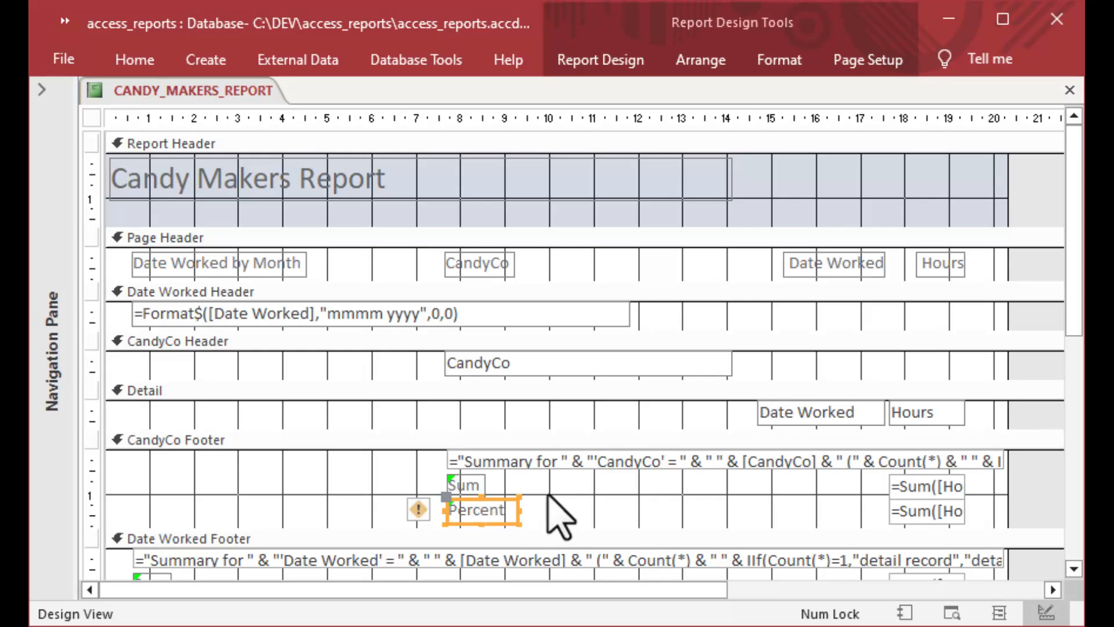
pyautogui.click(566, 523)
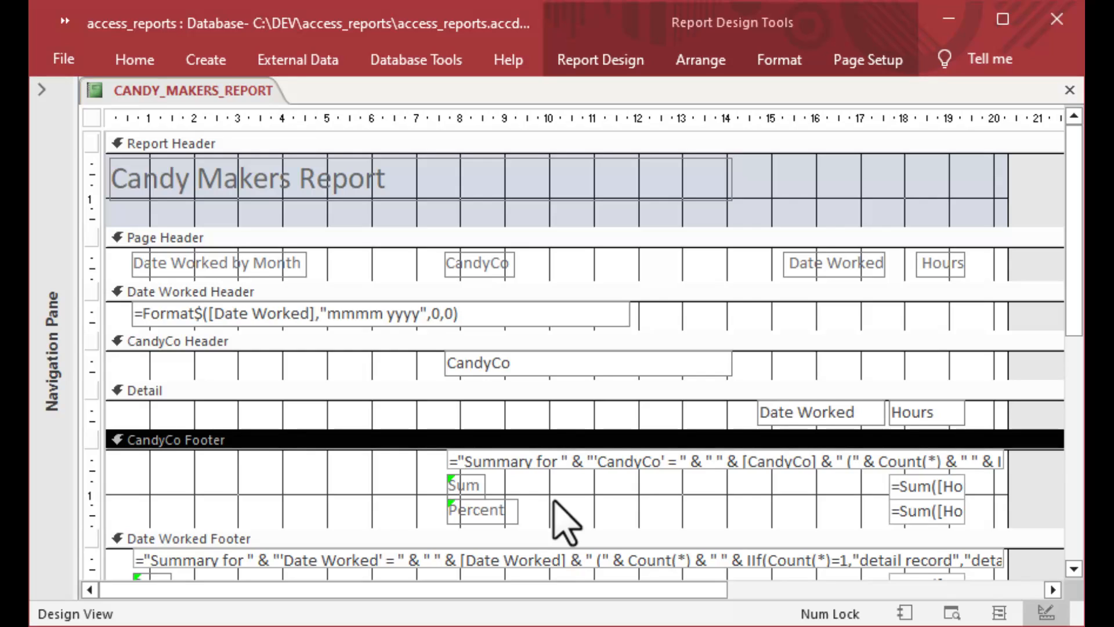
pyautogui.click(634, 463)
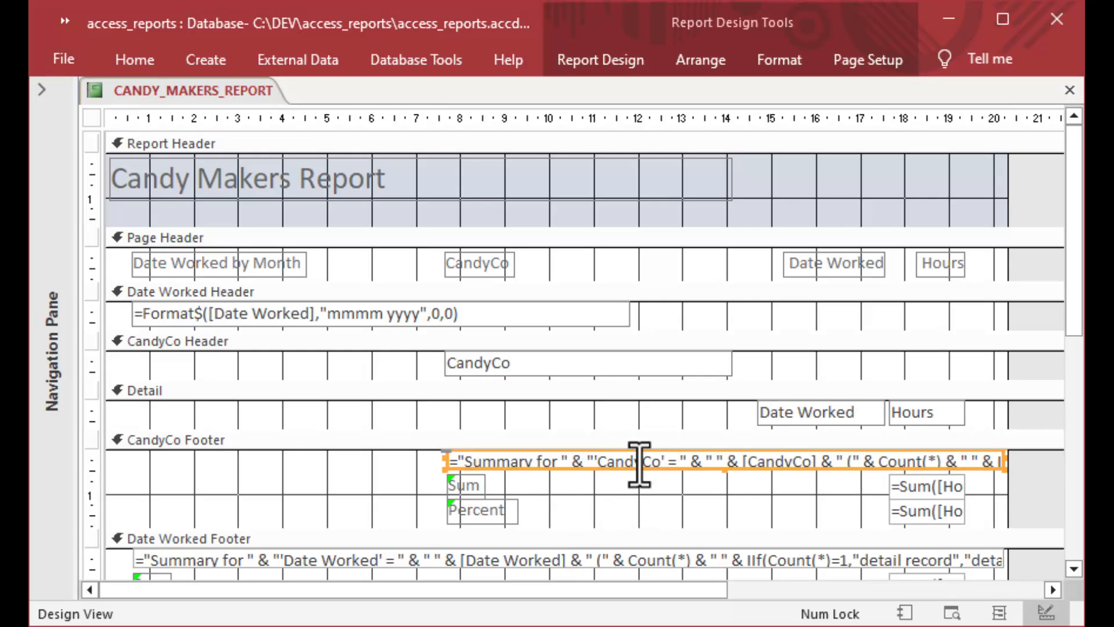
pyautogui.click(517, 561)
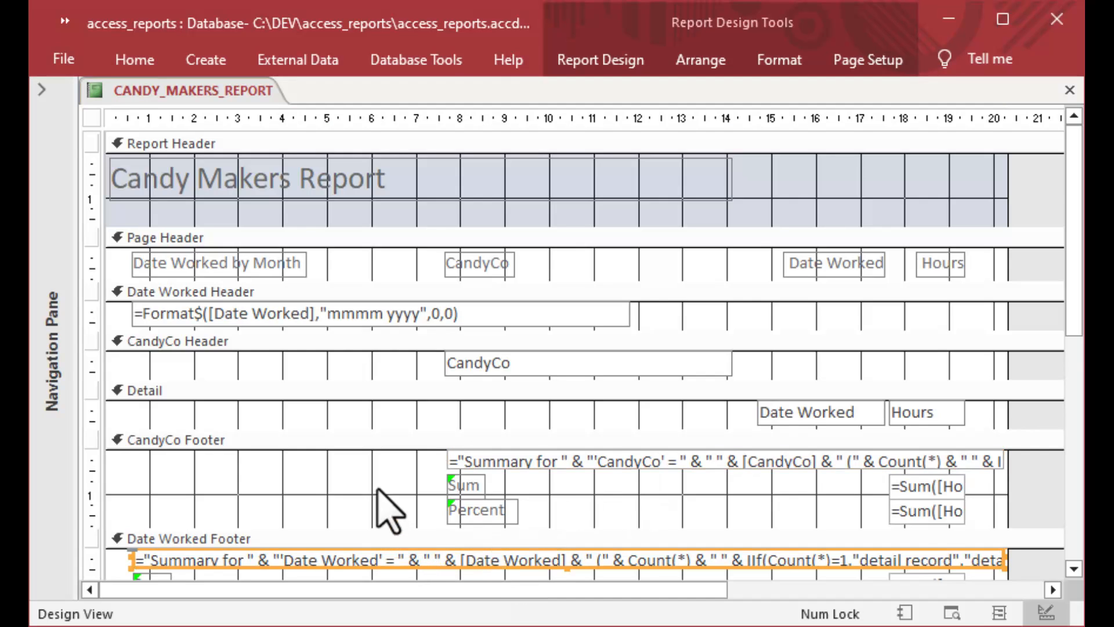
pyautogui.scroll(-3, 380, 505)
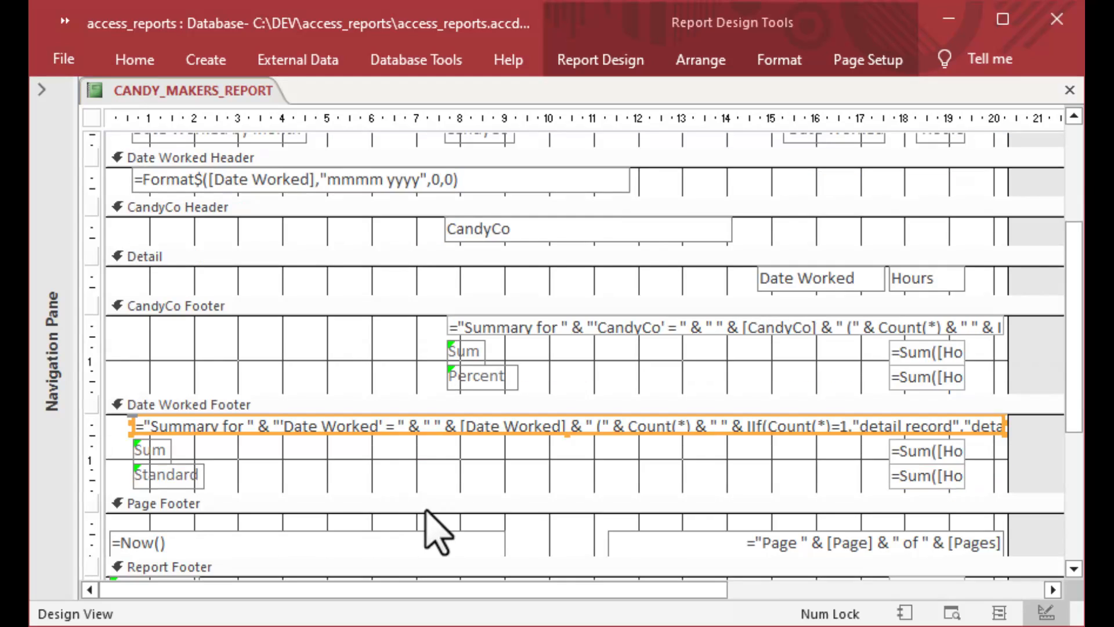
pyautogui.scroll(-1, 401, 459)
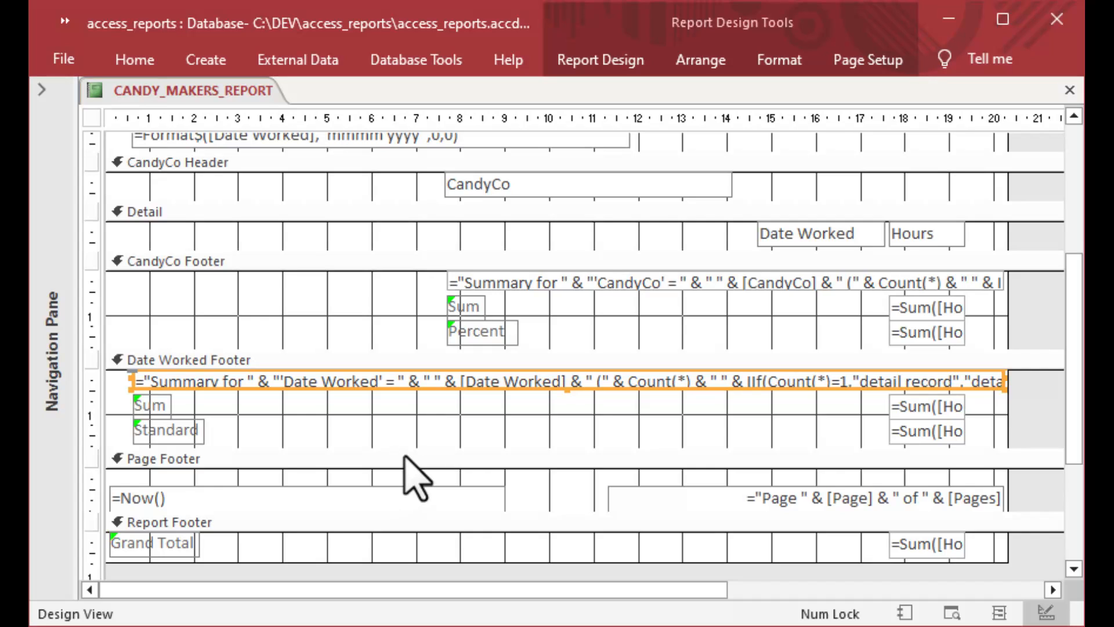
pyautogui.click(407, 459)
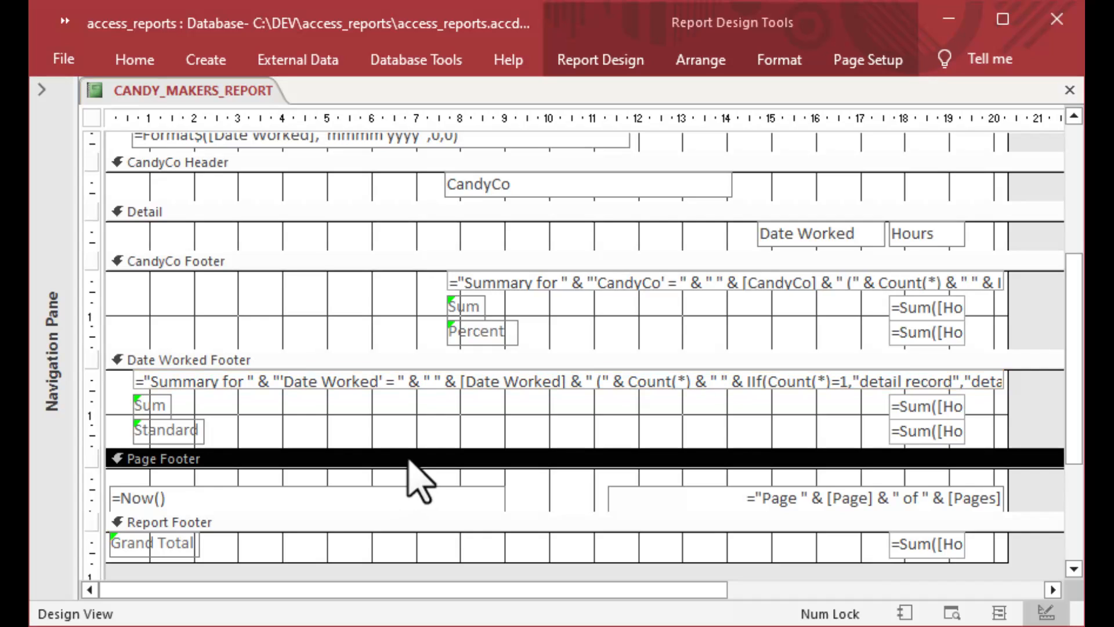
pyautogui.click(395, 500)
pyautogui.click(771, 499)
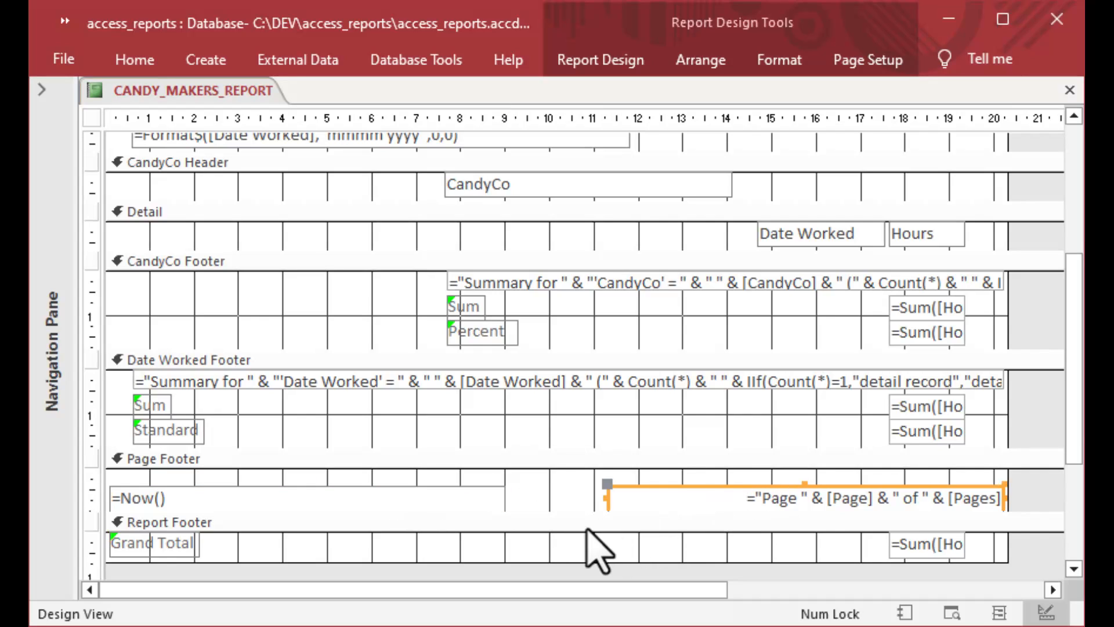
pyautogui.click(515, 524)
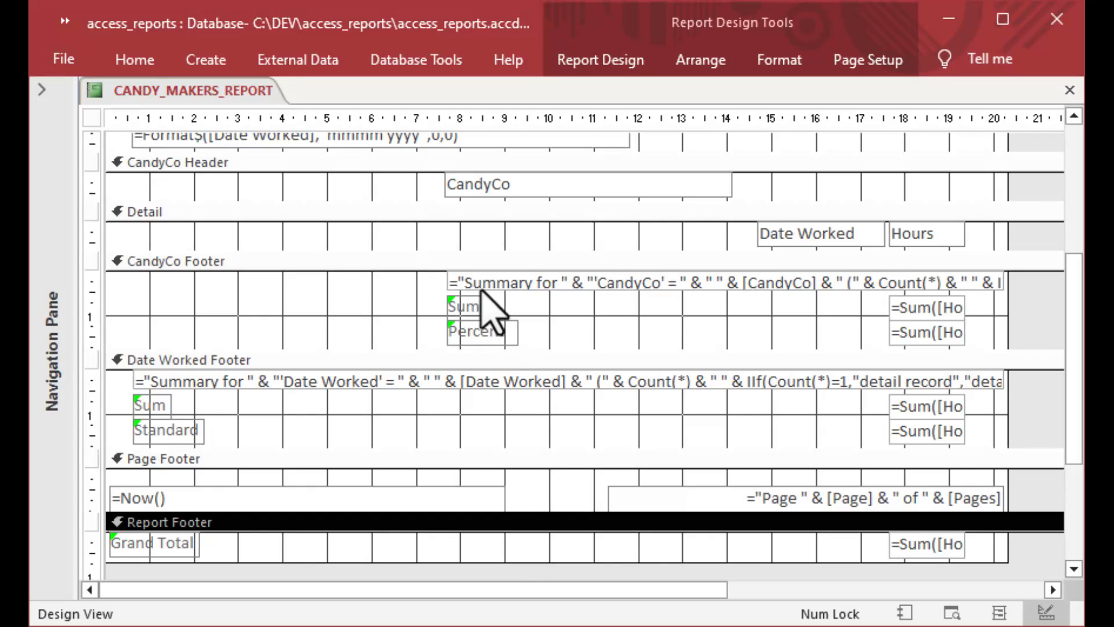
pyautogui.click(477, 214)
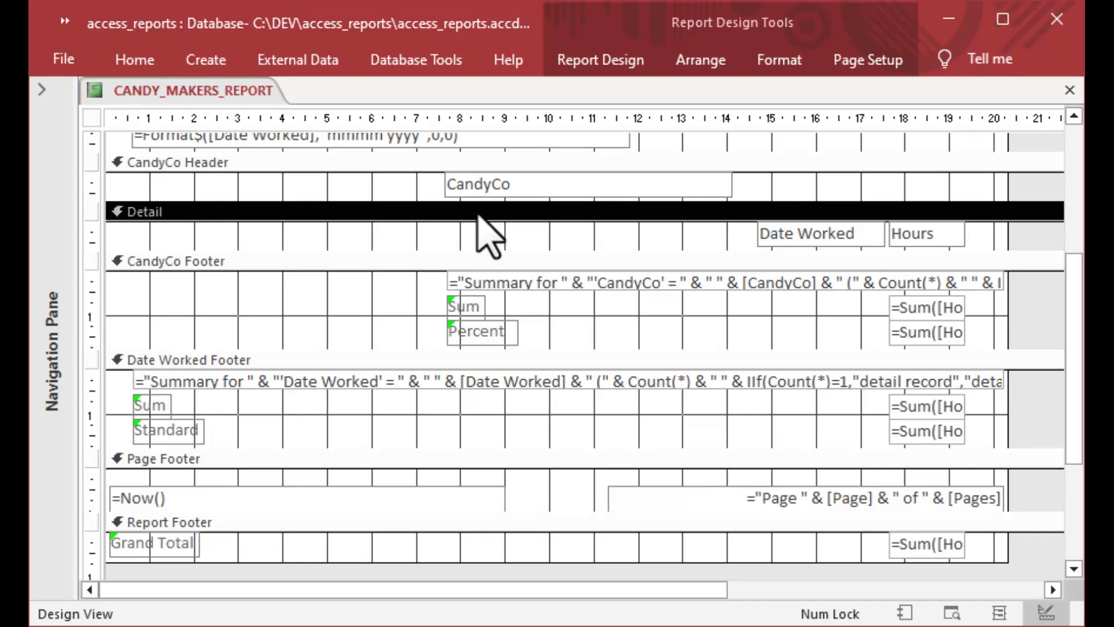
pyautogui.click(478, 260)
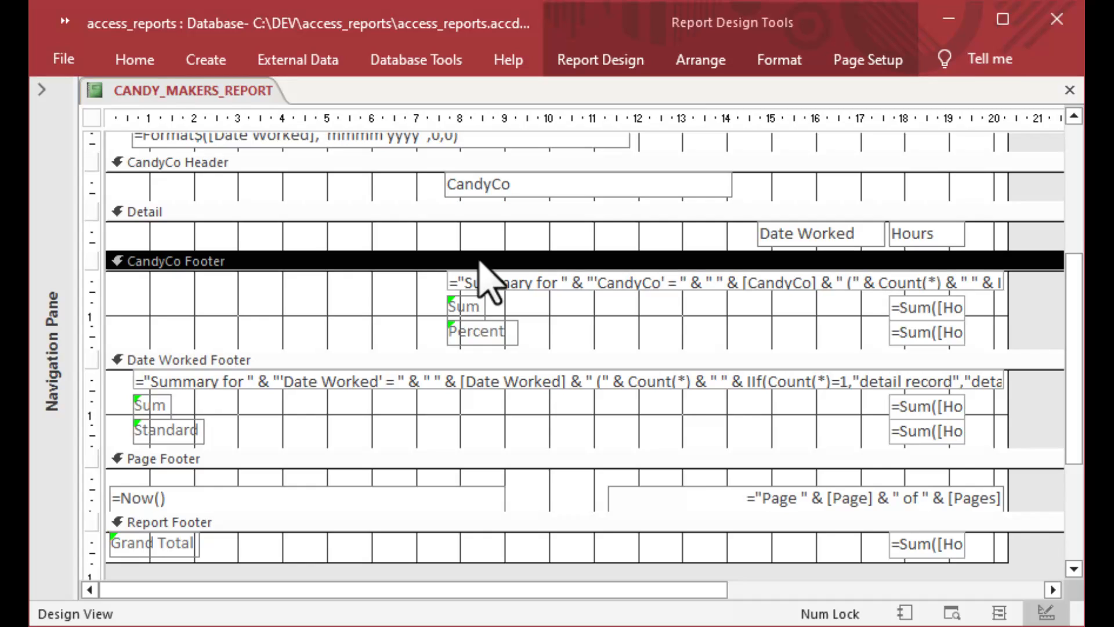
pyautogui.click(473, 362)
pyautogui.click(476, 460)
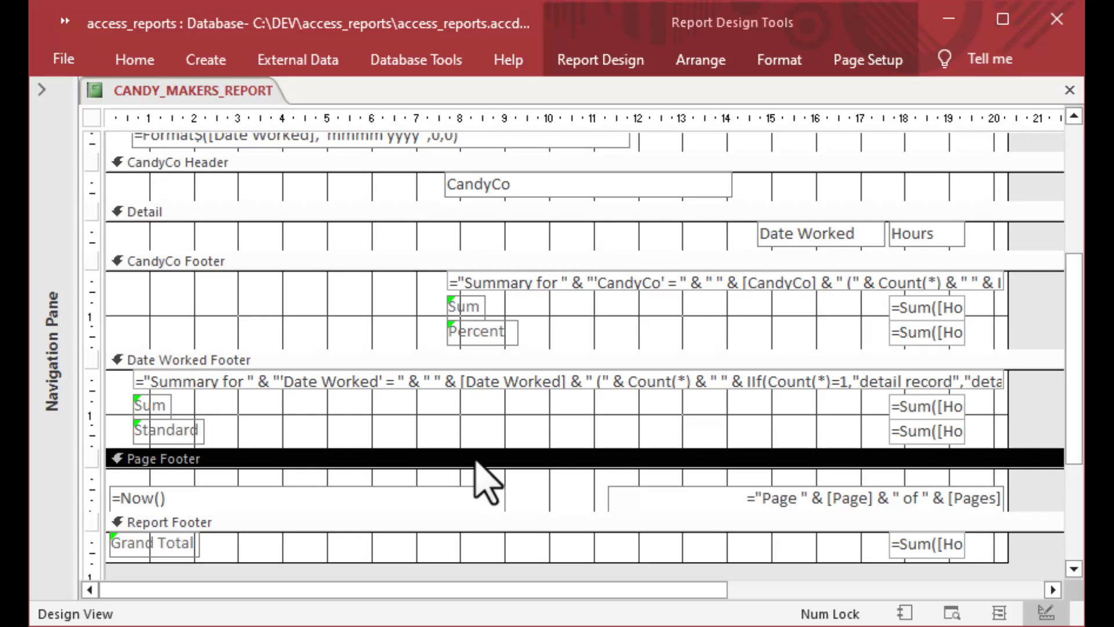
pyautogui.click(470, 522)
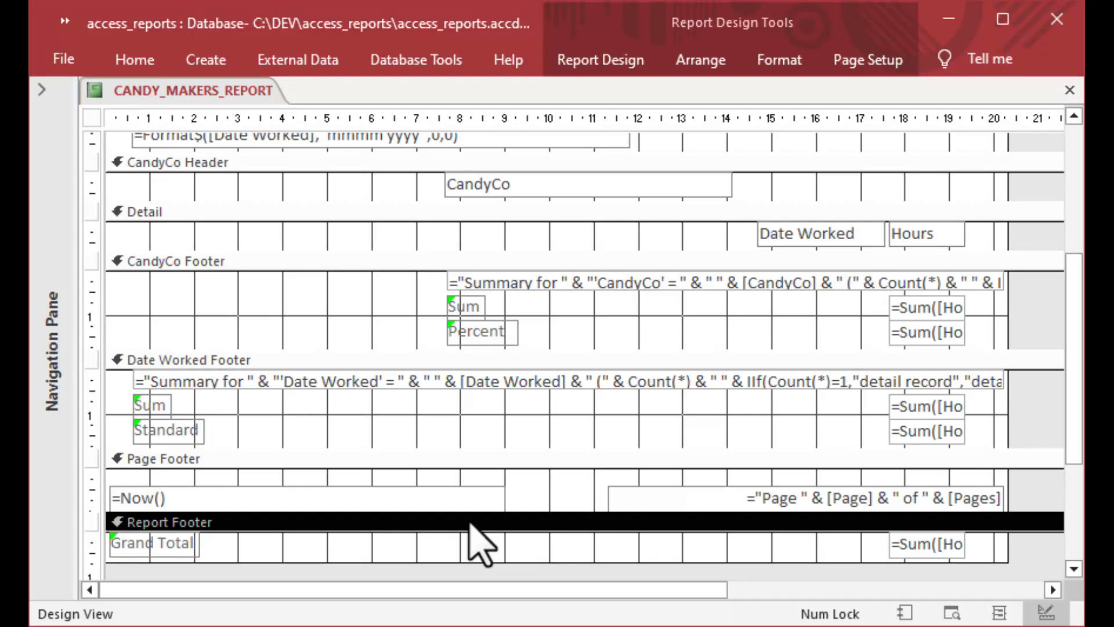
pyautogui.scroll(3, 481, 546)
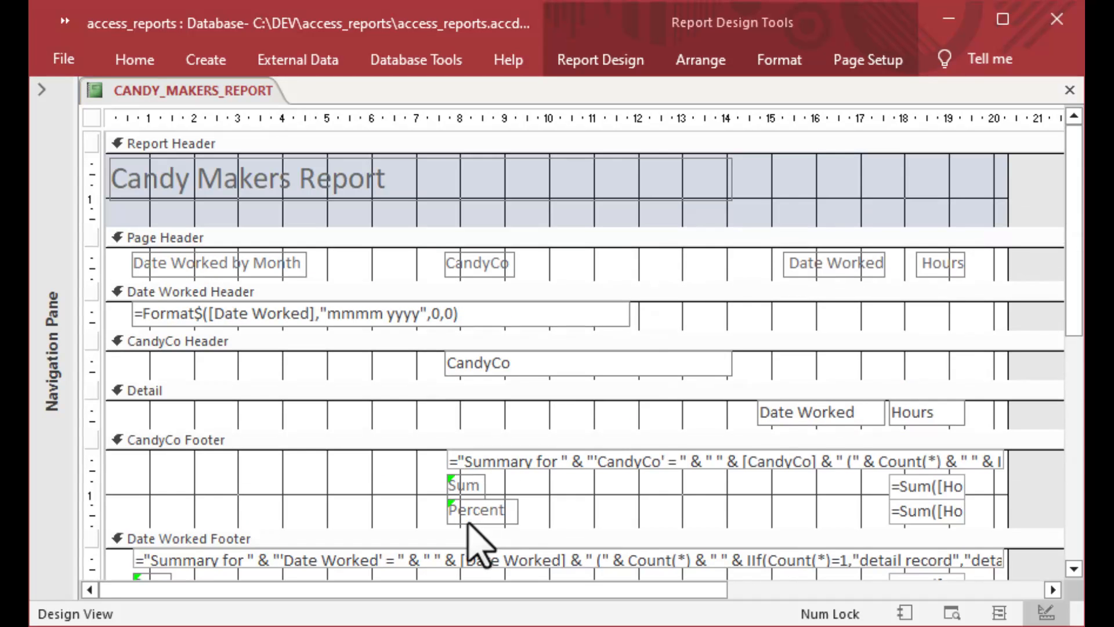
pyautogui.click(483, 392)
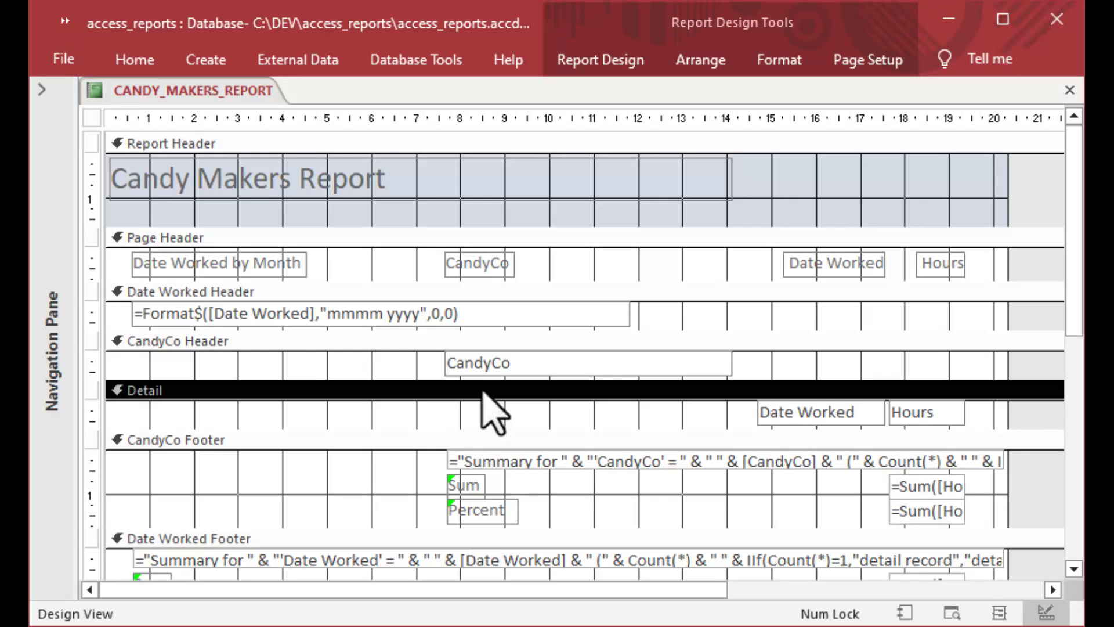
pyautogui.click(483, 344)
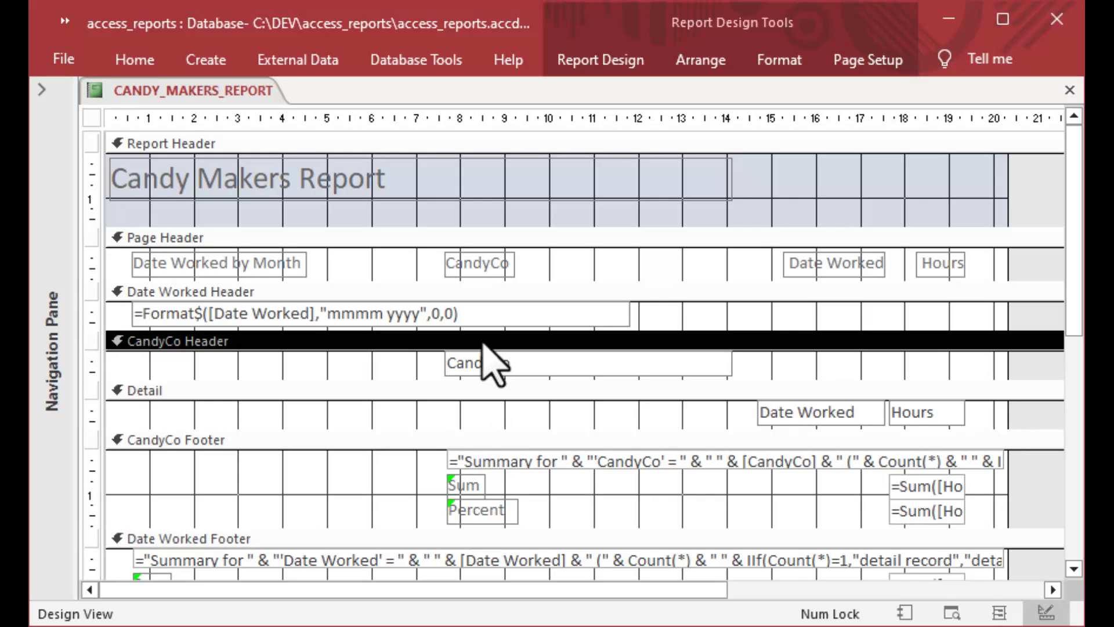
pyautogui.click(483, 294)
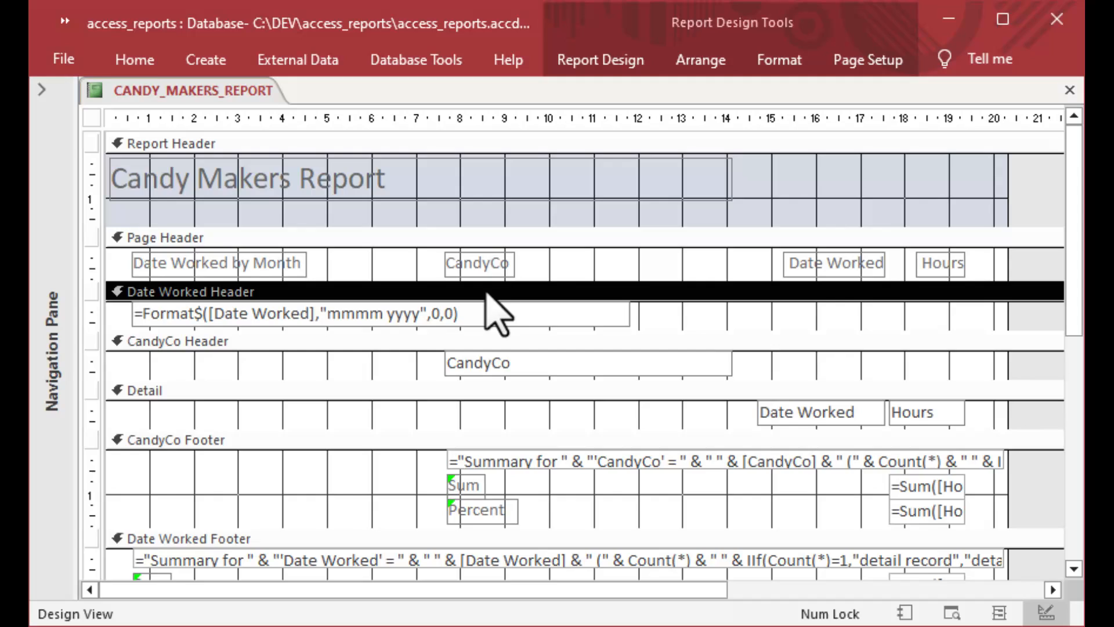
pyautogui.click(482, 240)
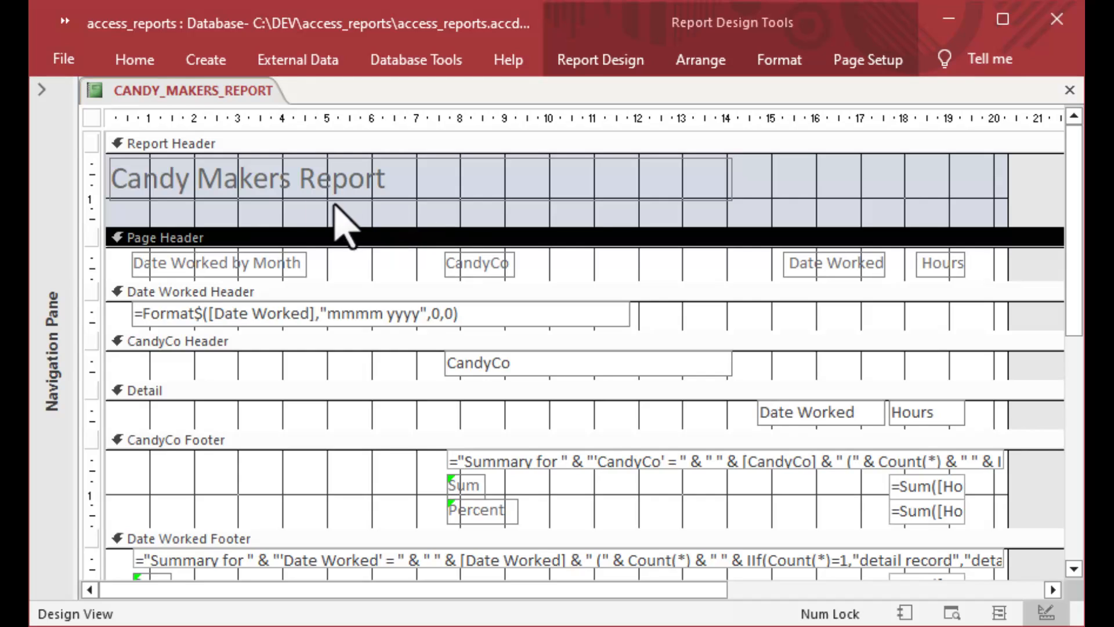
pyautogui.rightClick(133, 91)
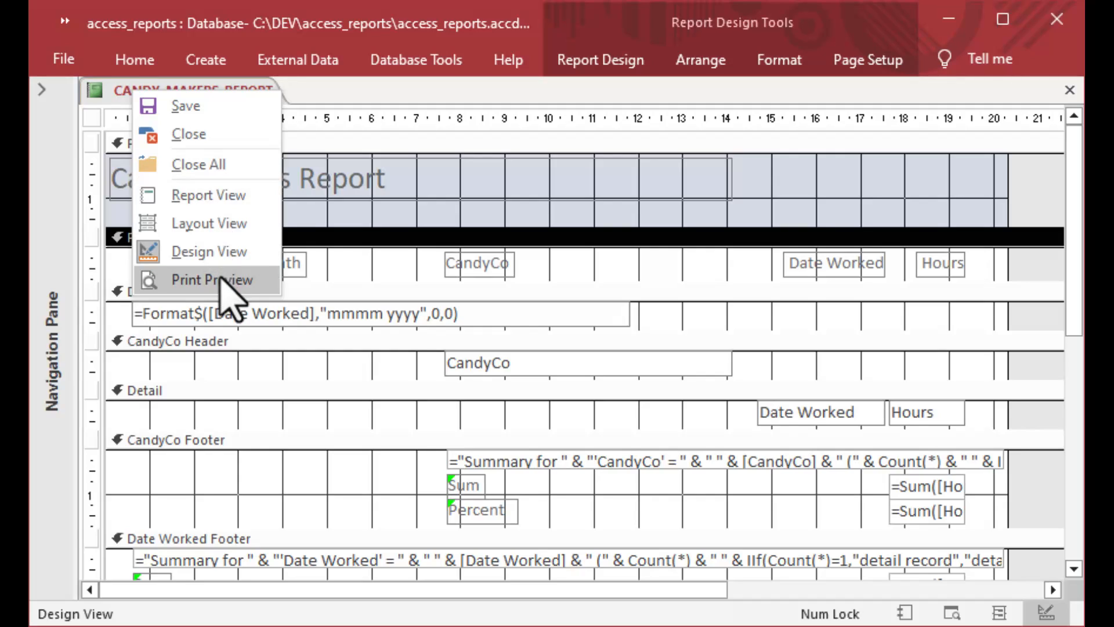
pyautogui.click(228, 222)
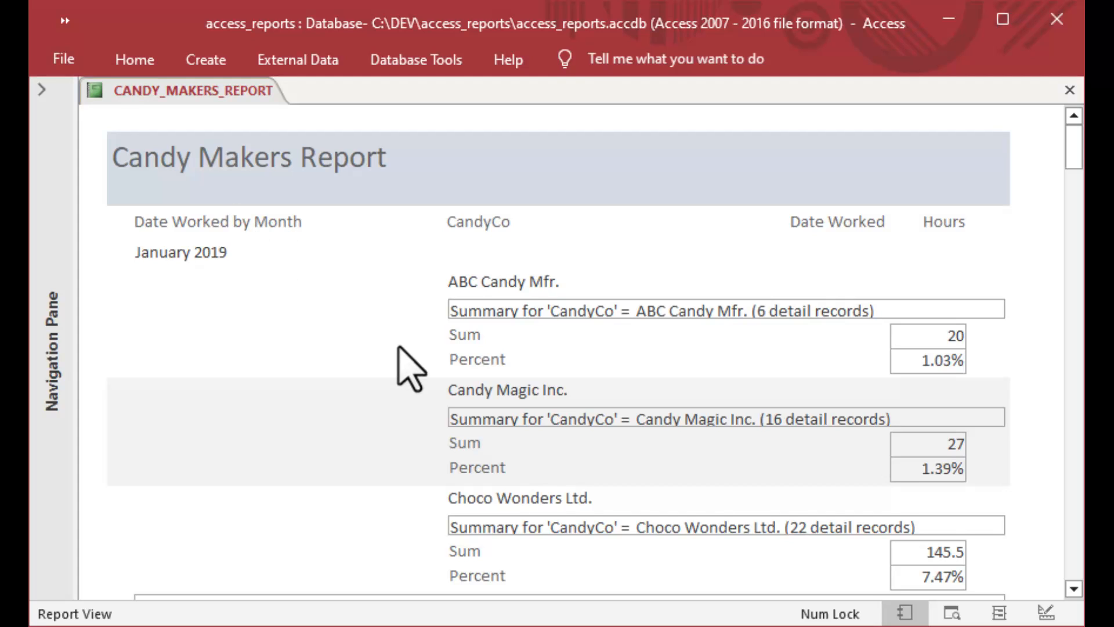
pyautogui.scroll(-2, 406, 368)
pyautogui.scroll(-2, 407, 366)
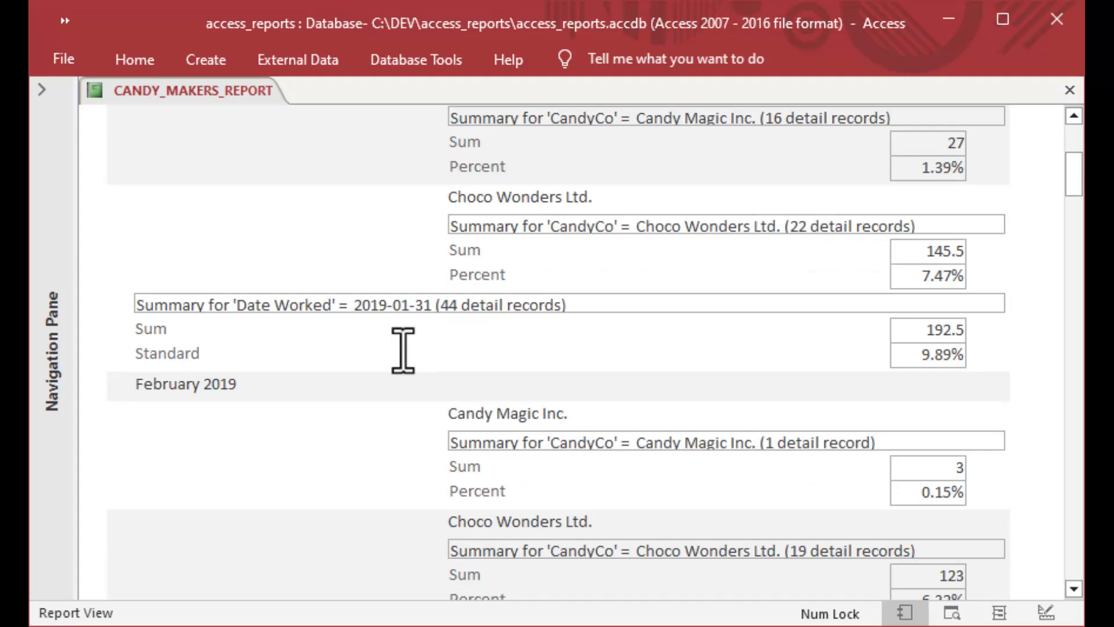
pyautogui.scroll(-2, 403, 350)
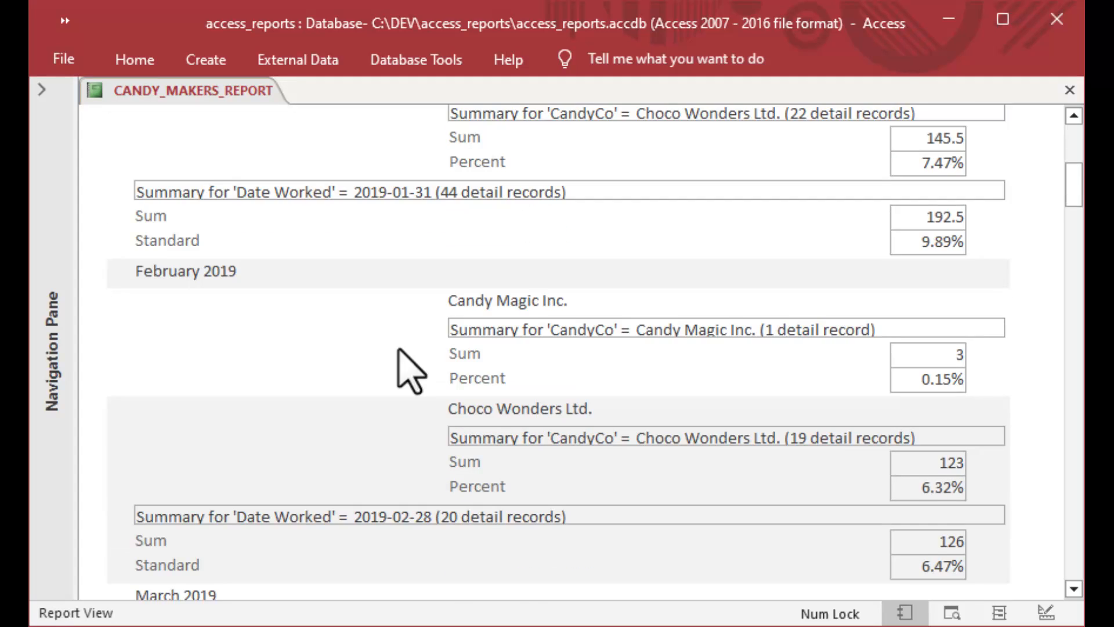
pyautogui.scroll(-2, 410, 370)
pyautogui.scroll(-3, 411, 371)
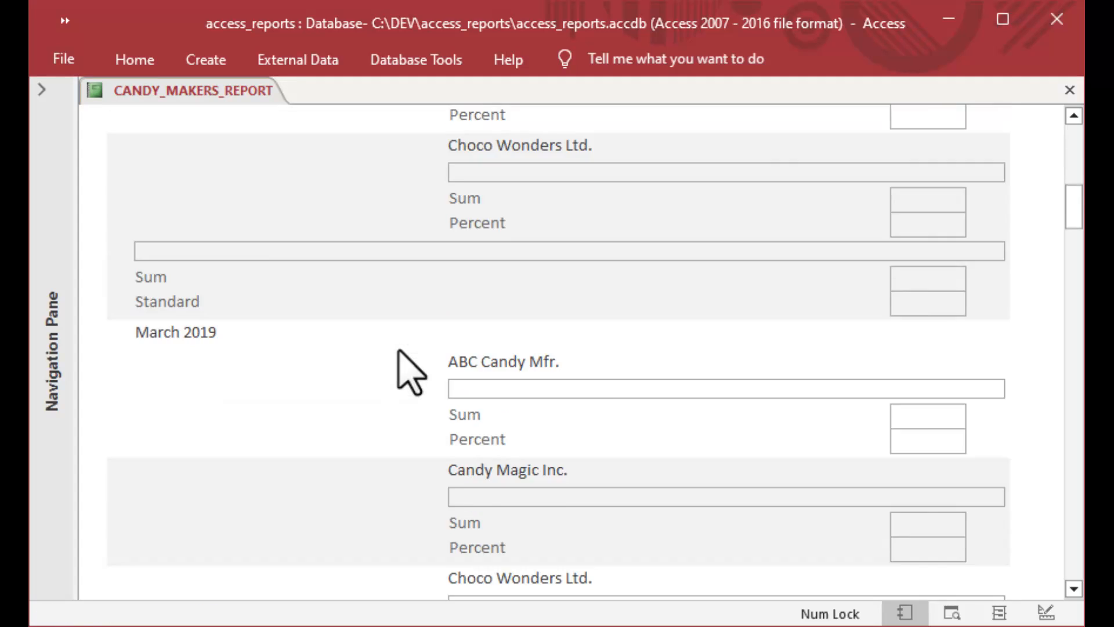
pyautogui.scroll(-4, 410, 372)
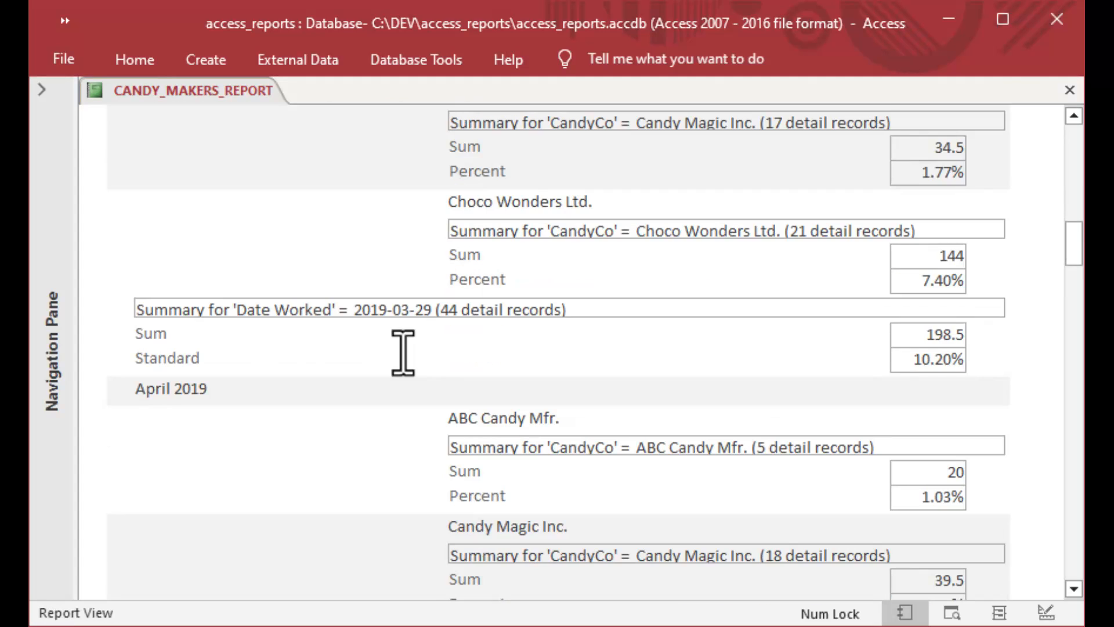
pyautogui.scroll(-3, 403, 353)
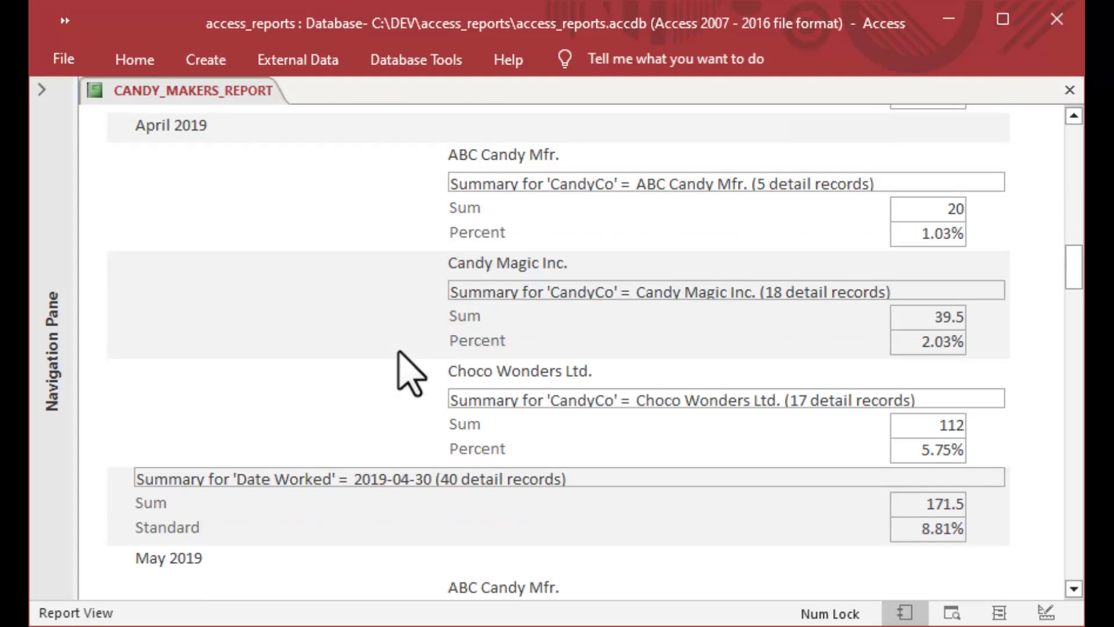
pyautogui.scroll(-4, 410, 372)
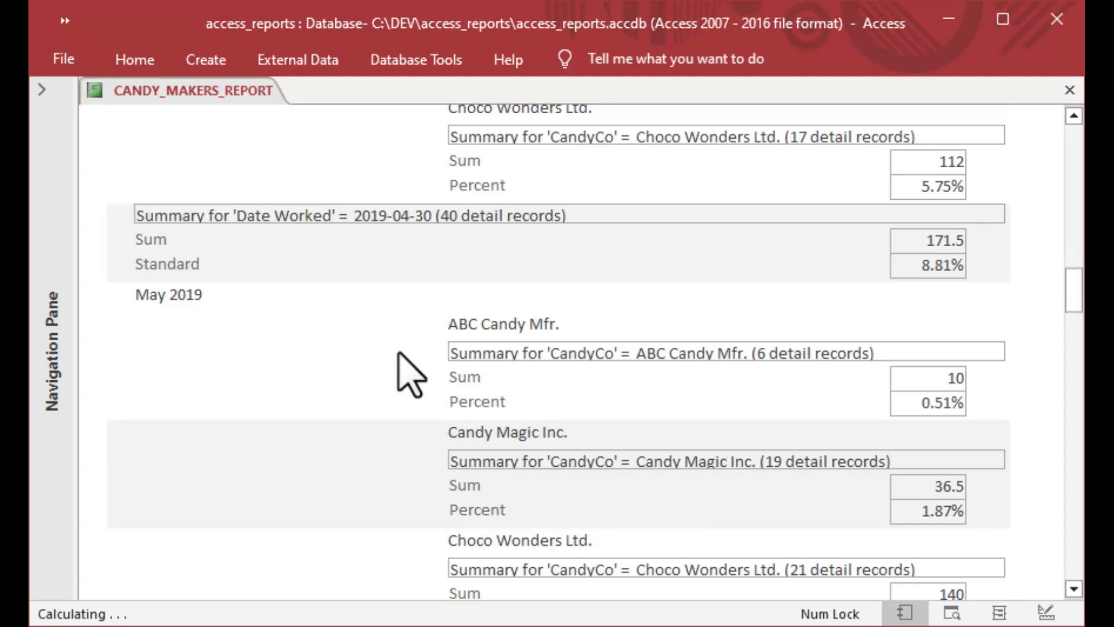
pyautogui.scroll(-4, 400, 354)
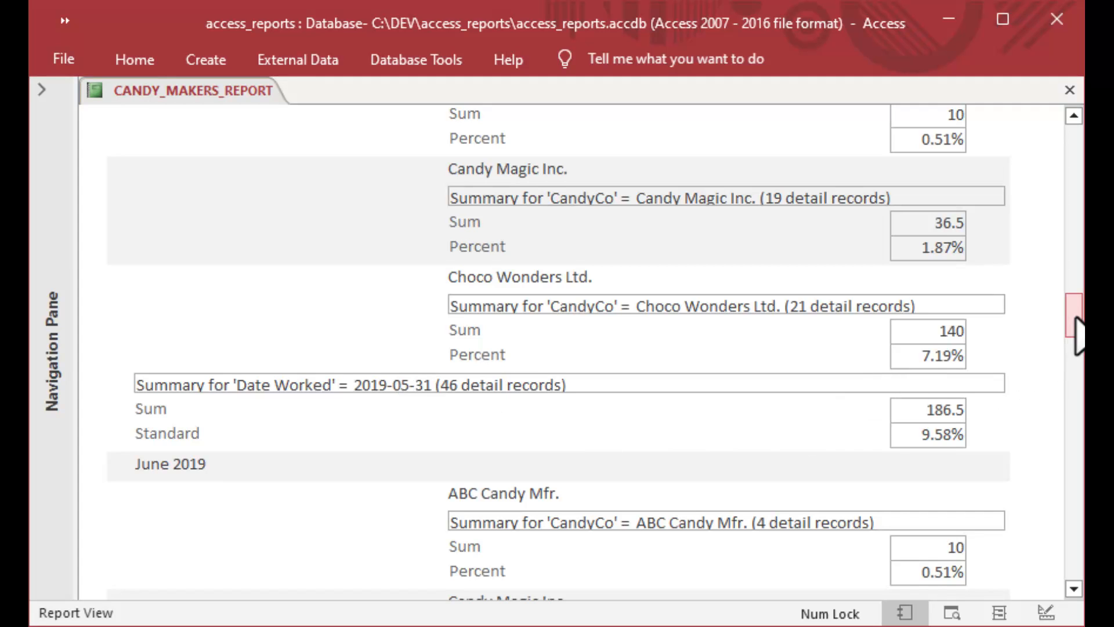
pyautogui.moveTo(1077, 334); pyautogui.dragTo(1068, 565)
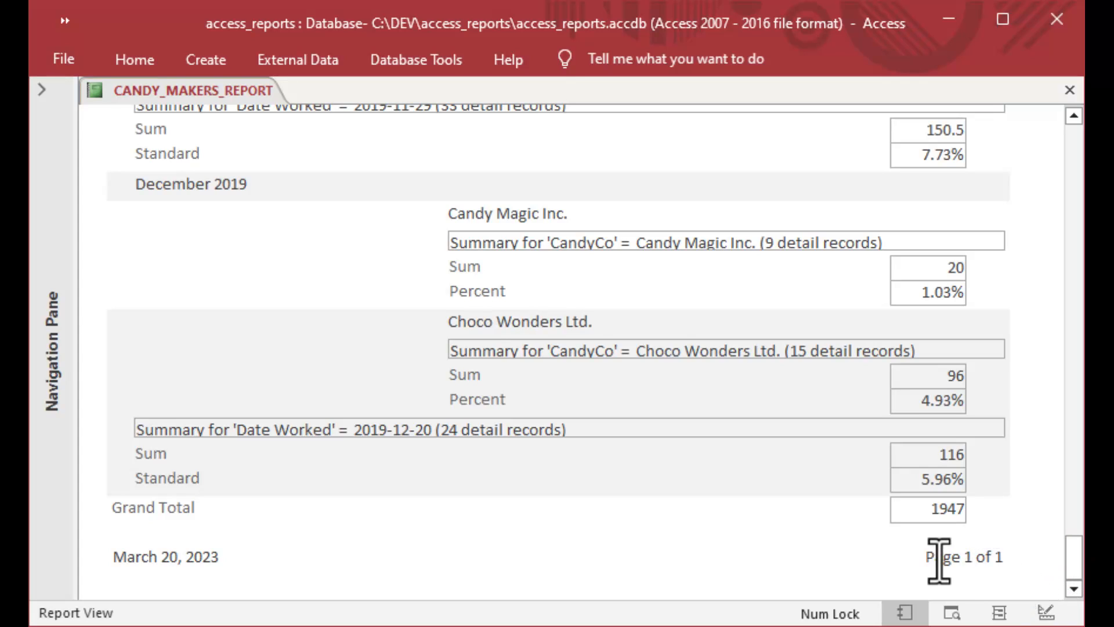
pyautogui.moveTo(931, 557); pyautogui.dragTo(1004, 560)
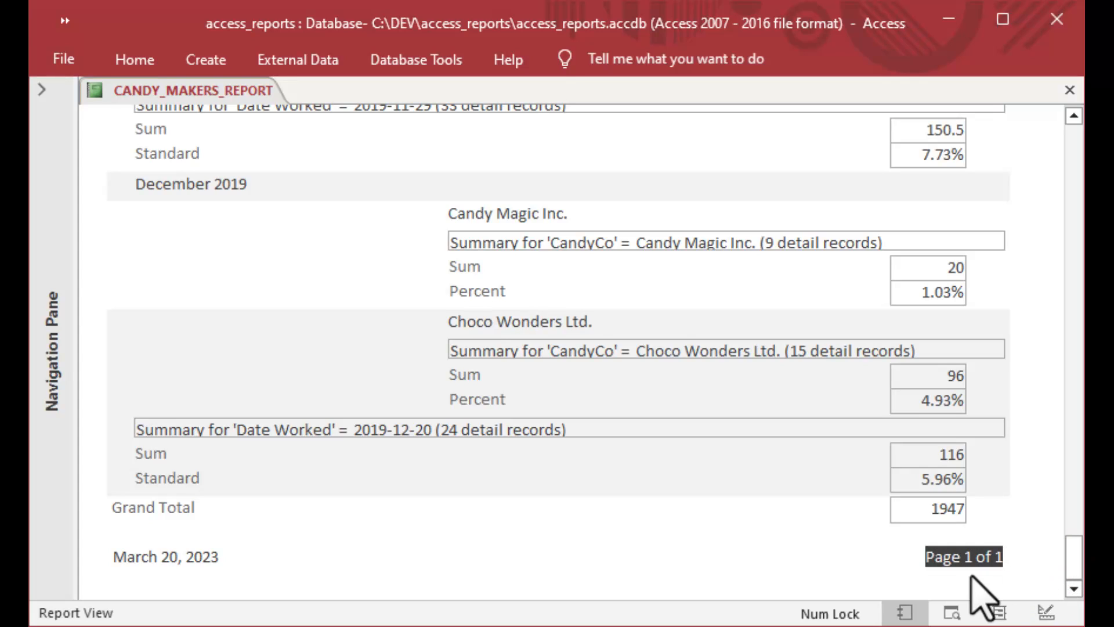
pyautogui.moveTo(1073, 578); pyautogui.dragTo(1077, 152)
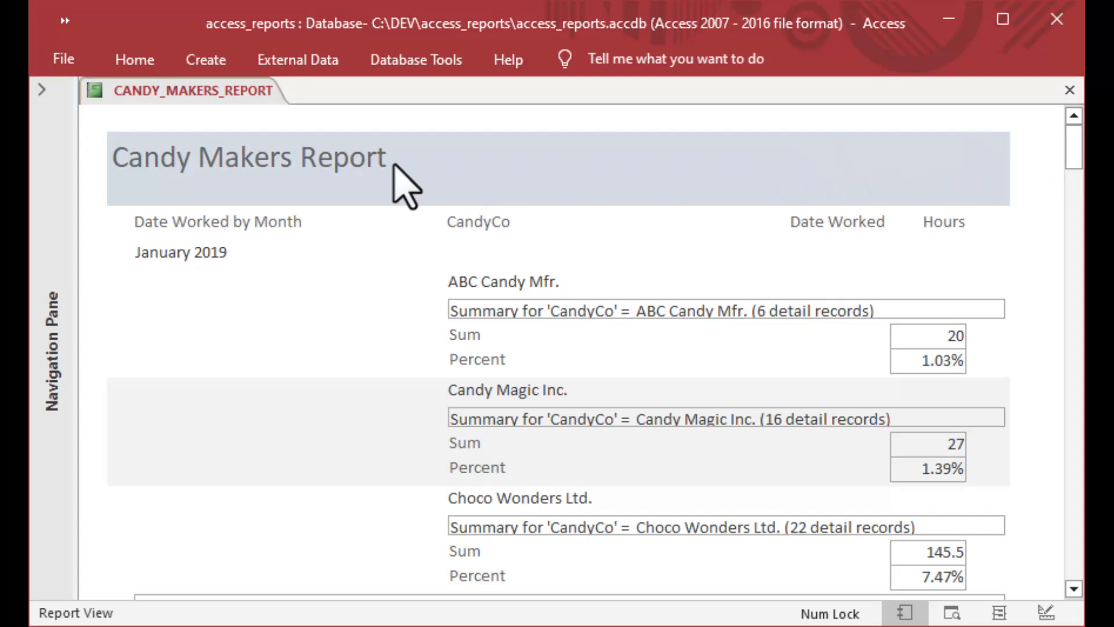
# Switch to Layout View and inspect the ABC Candy Mfr. summary box, Sum 20 and Percent 1.03%.
pyautogui.rightClick(160, 93)
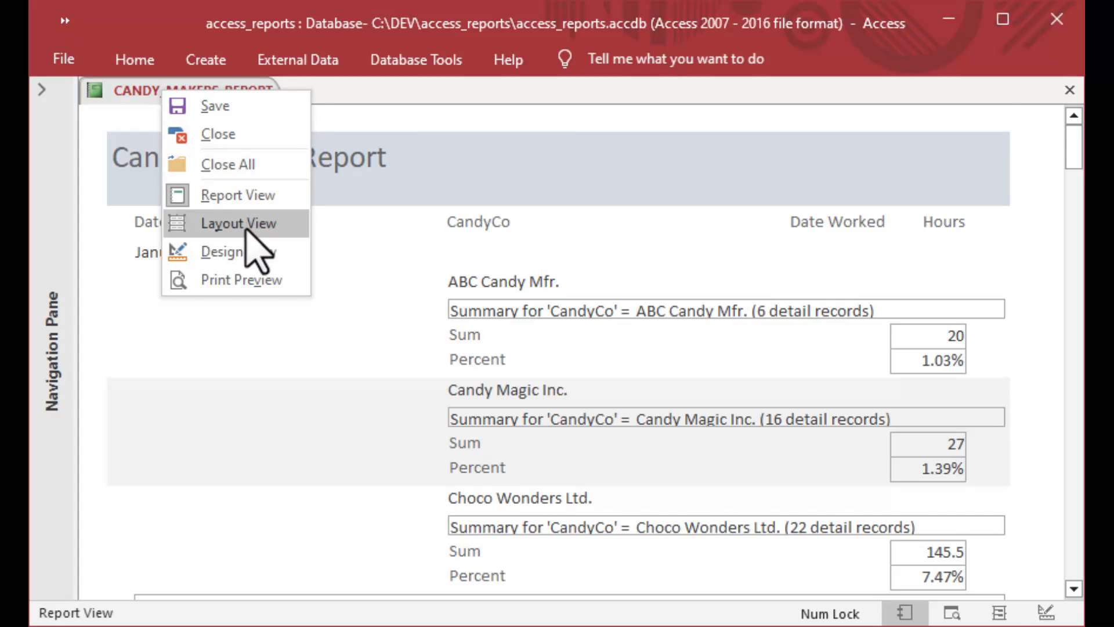
pyautogui.click(245, 226)
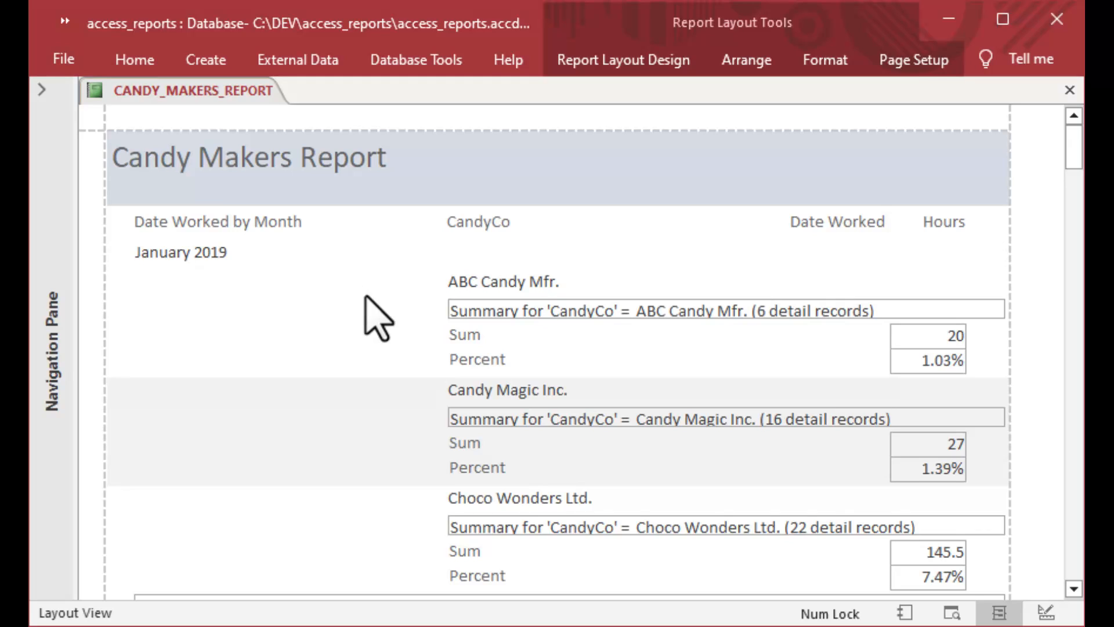
pyautogui.click(641, 313)
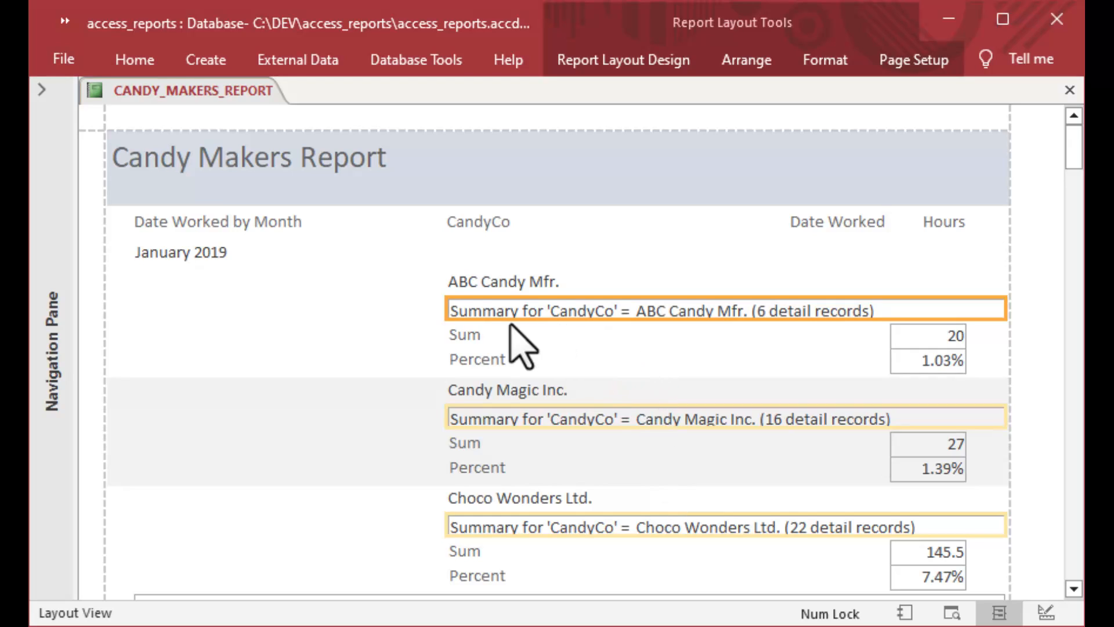
pyautogui.click(464, 336)
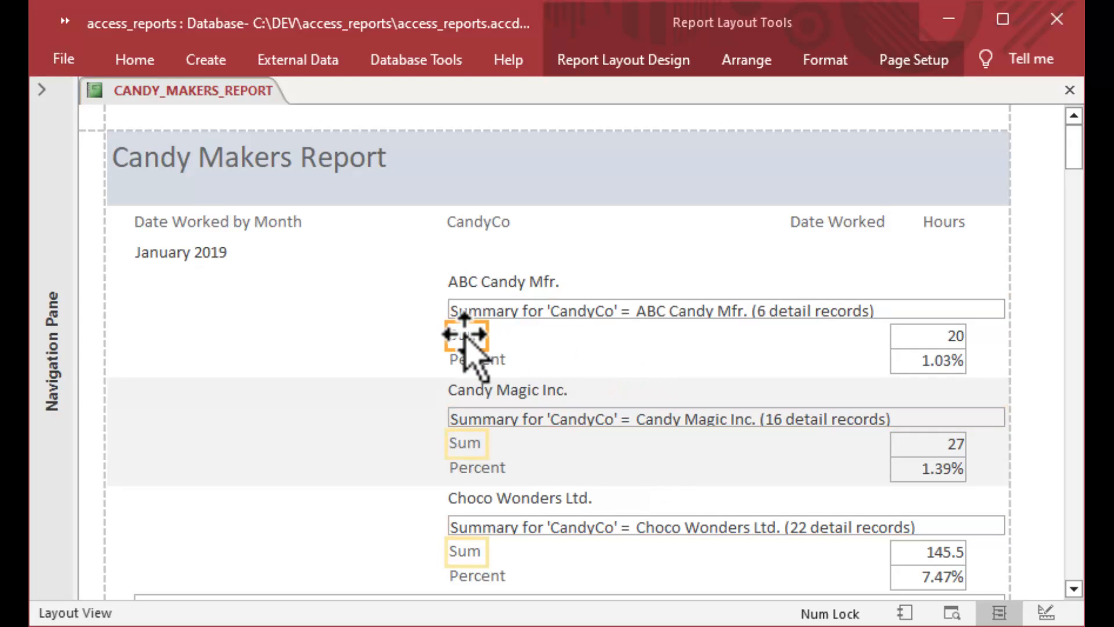
pyautogui.click(934, 336)
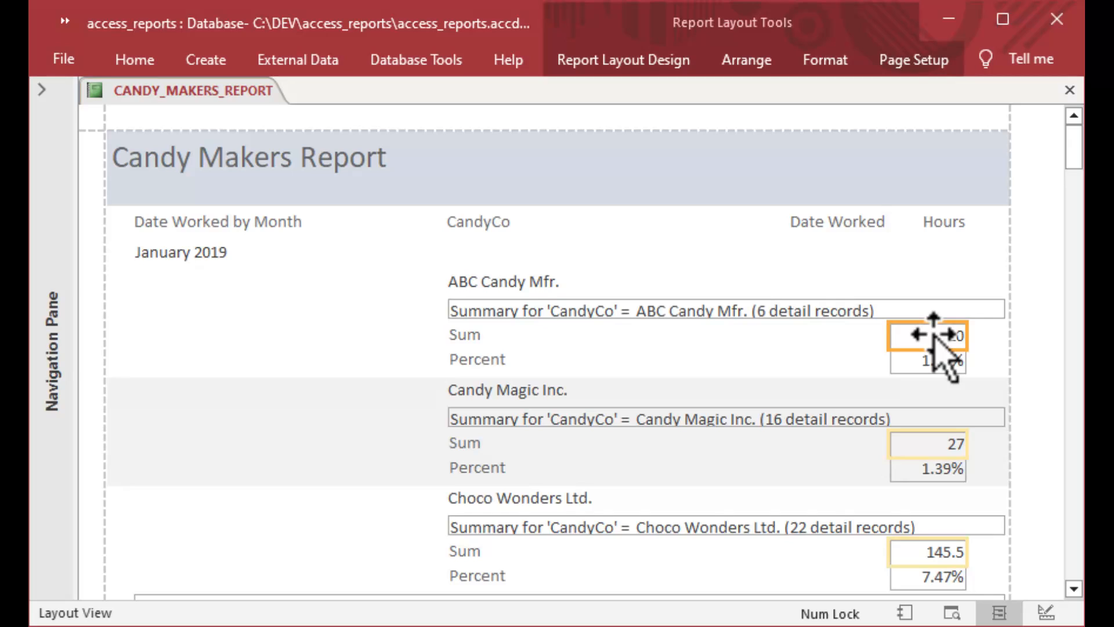
pyautogui.click(933, 360)
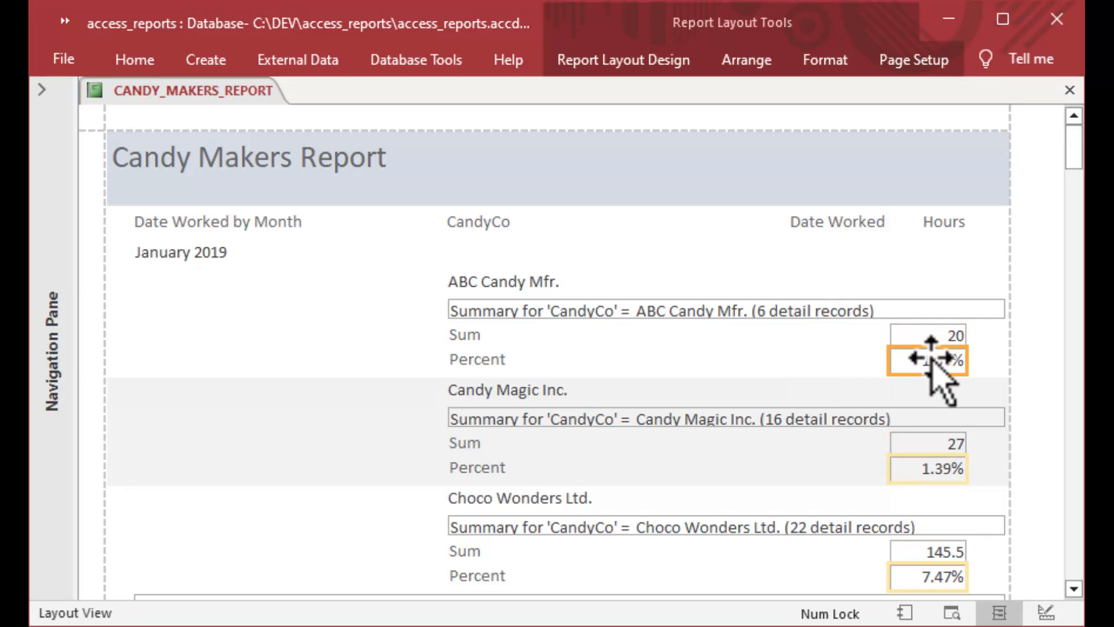
pyautogui.click(494, 360)
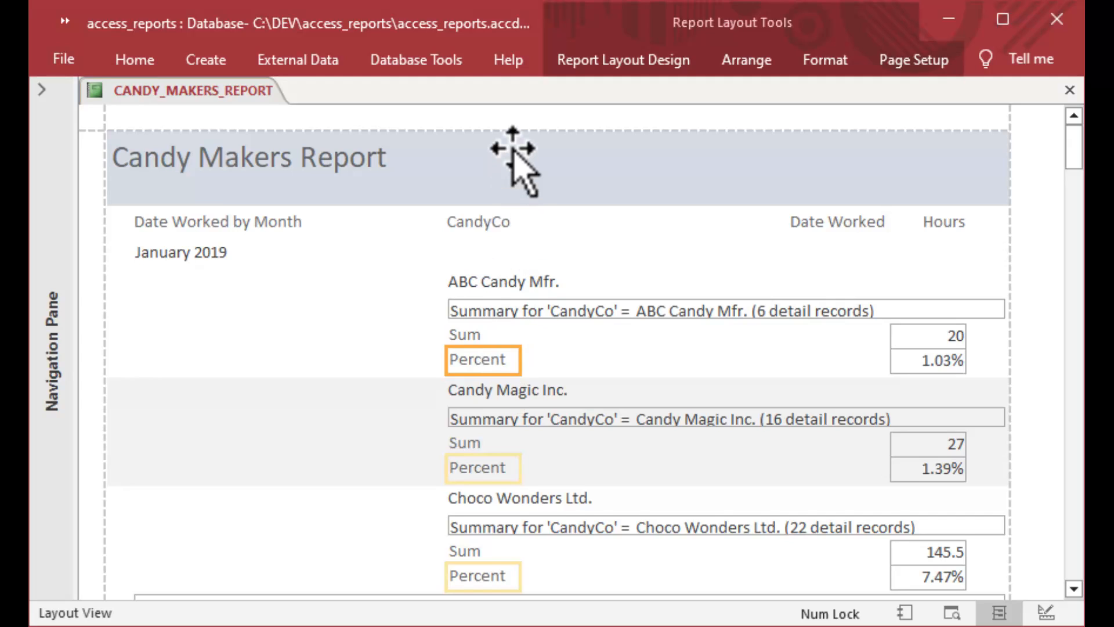
pyautogui.rightClick(180, 100)
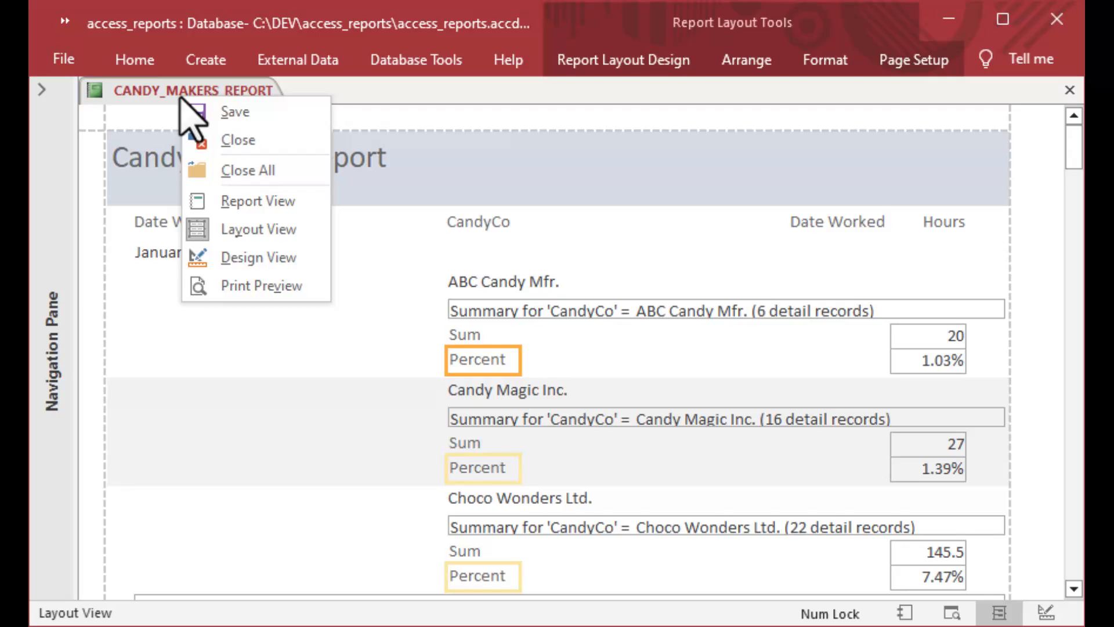
# Preview the Candy Makers Report and page forward to its last page, page 5.
pyautogui.click(263, 285)
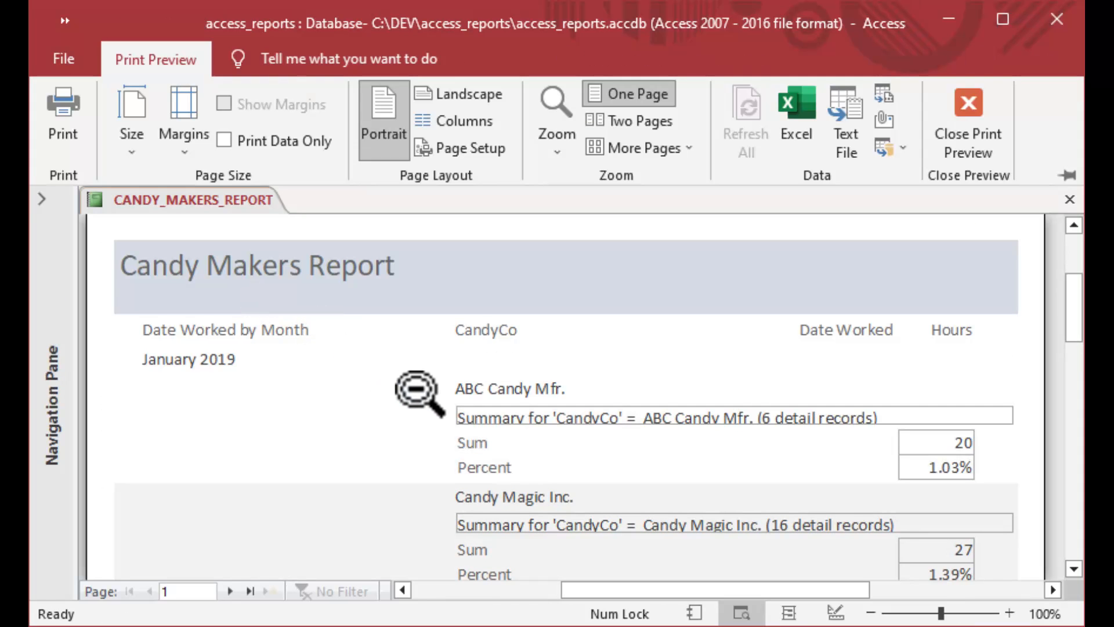
pyautogui.scroll(1, 419, 393)
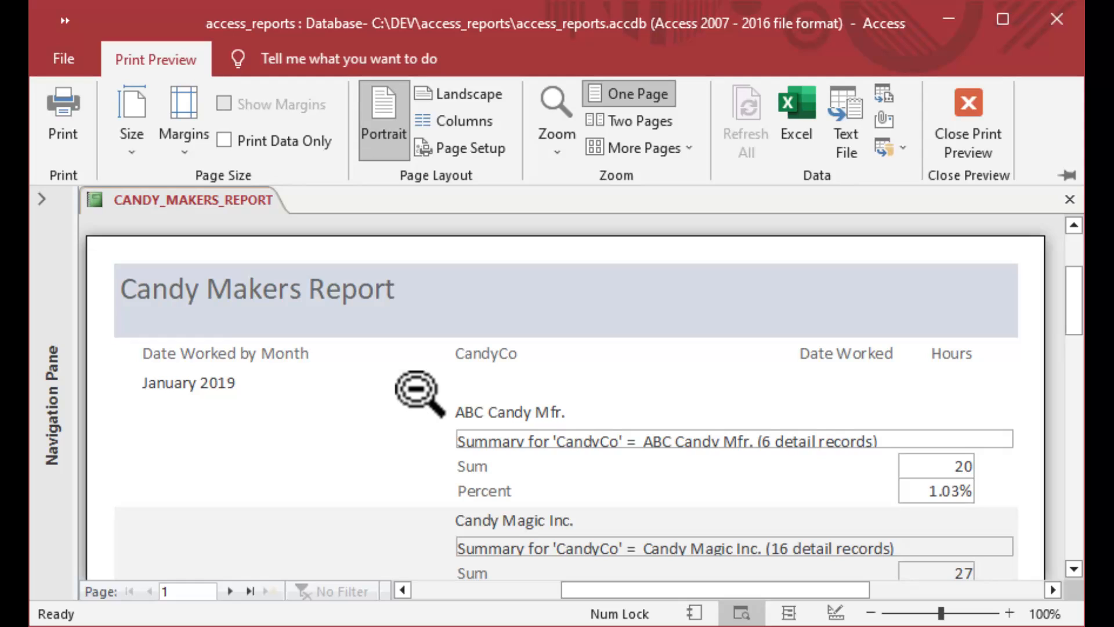
pyautogui.click(231, 591)
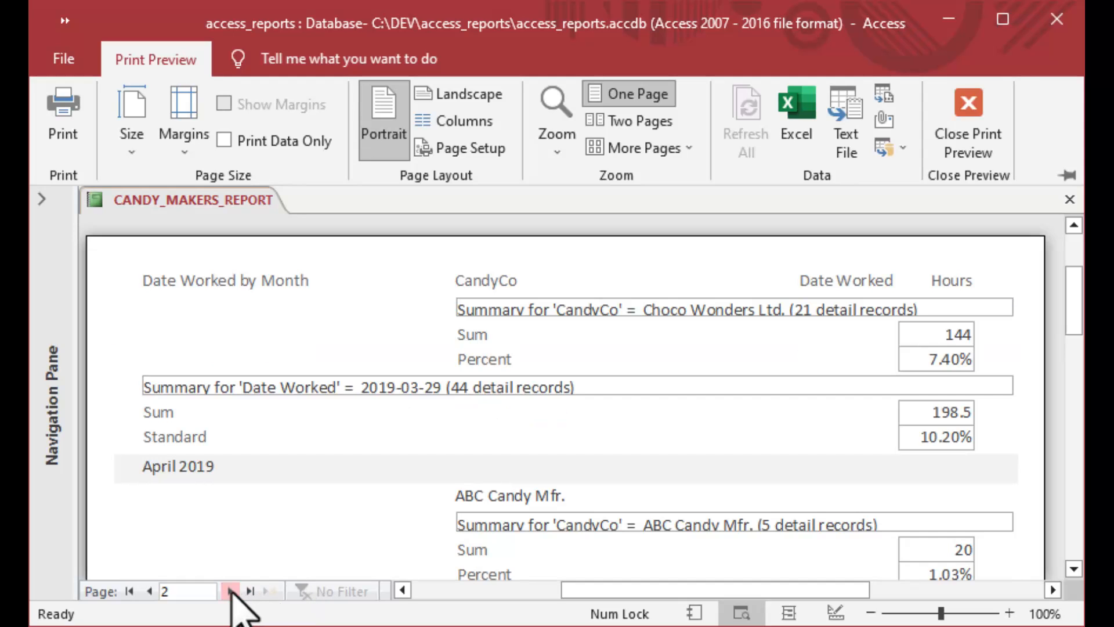
pyautogui.click(230, 591)
pyautogui.click(230, 591)
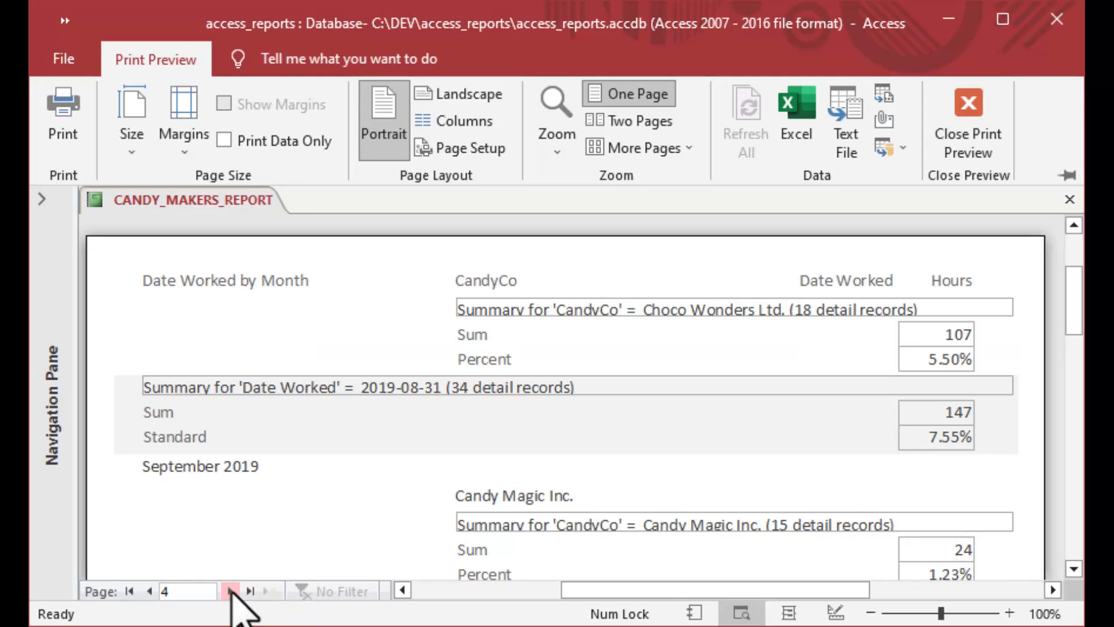
pyautogui.click(231, 590)
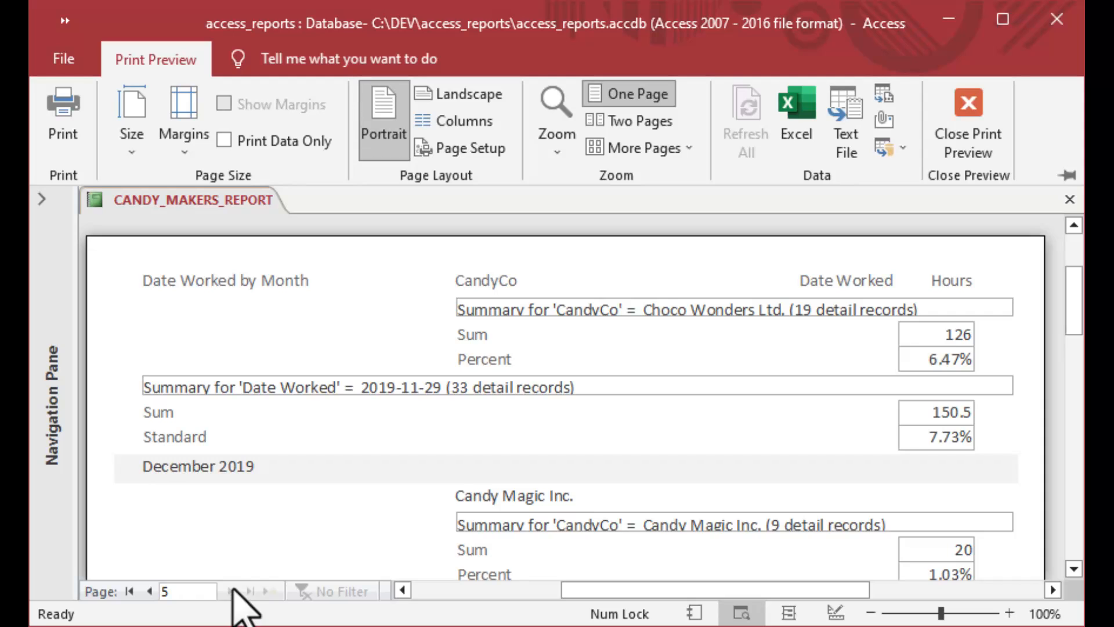
pyautogui.moveTo(1070, 297); pyautogui.dragTo(1077, 497)
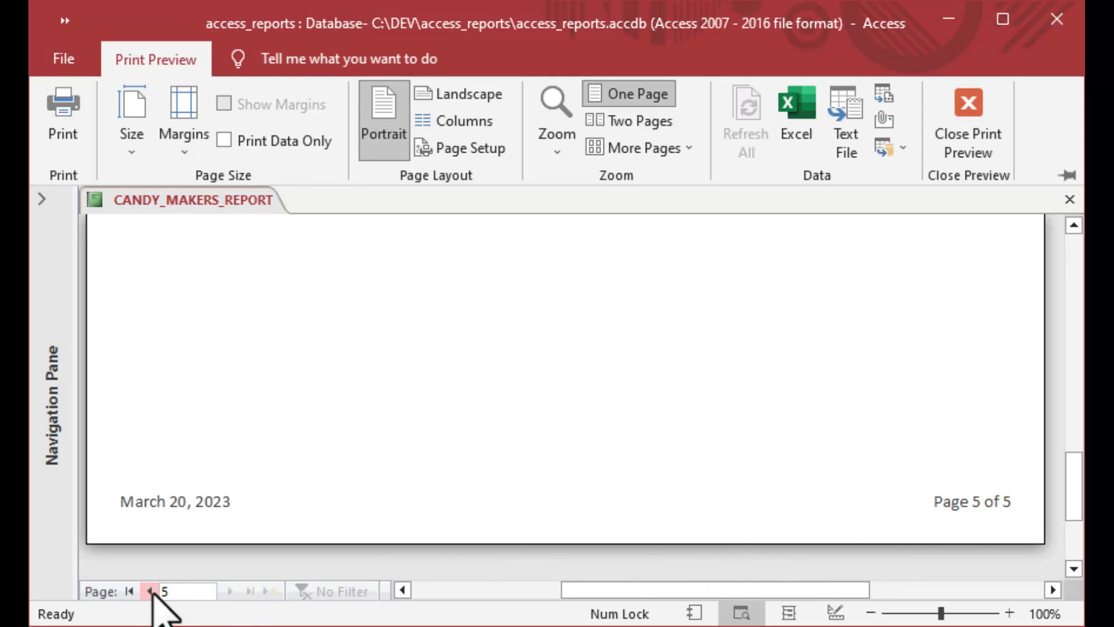
# Page back to page 1 and zoom out to see the whole first page.
pyautogui.click(149, 590)
pyautogui.click(148, 591)
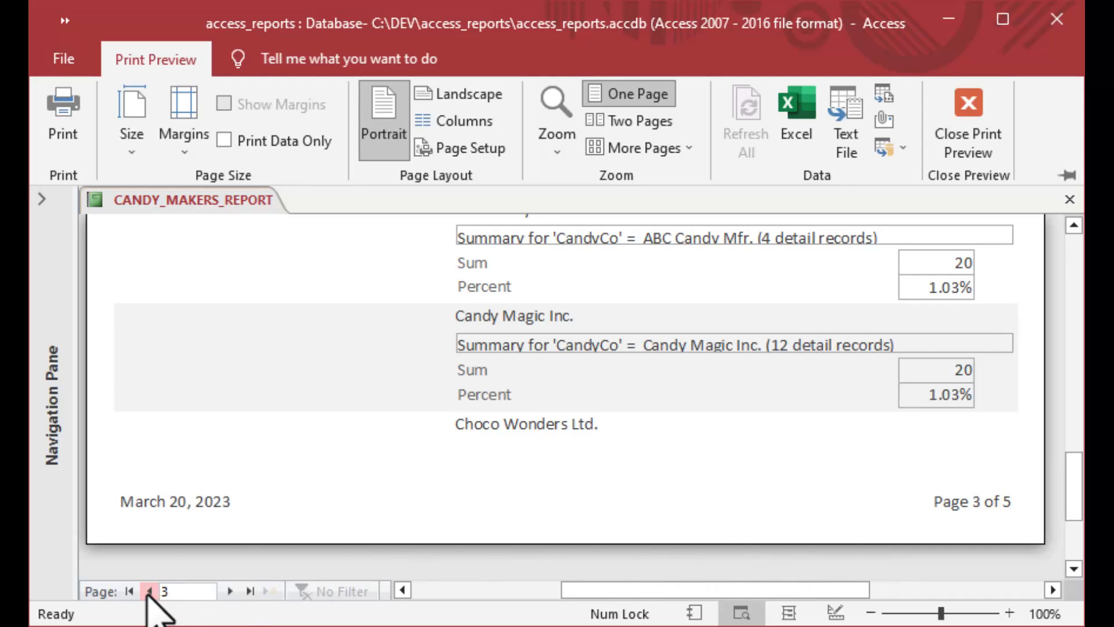
pyautogui.click(148, 591)
pyautogui.click(149, 591)
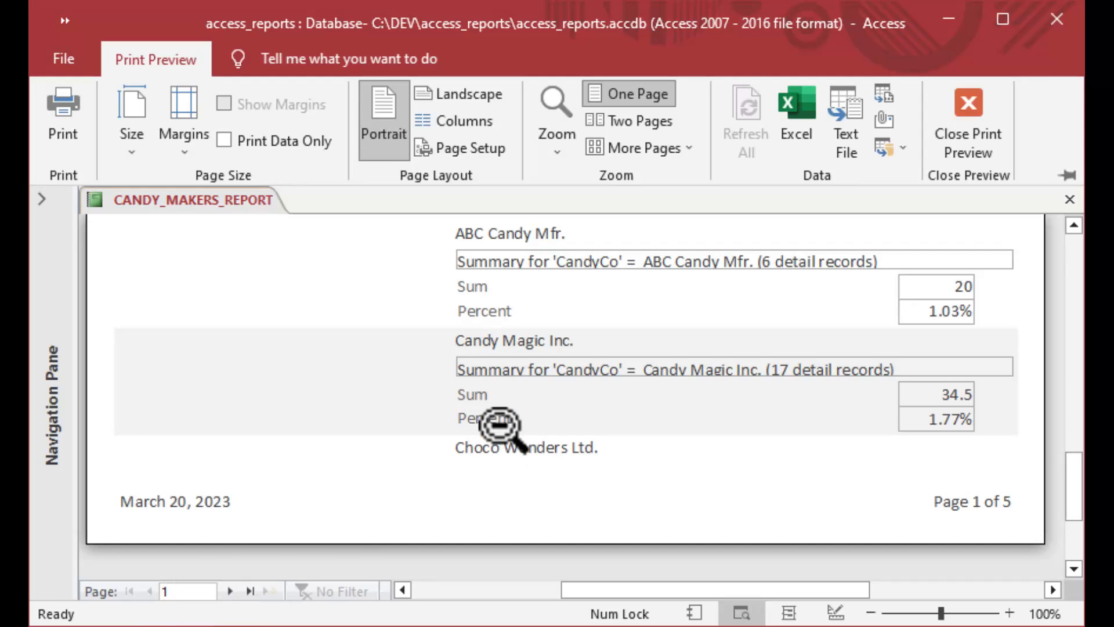
pyautogui.click(601, 312)
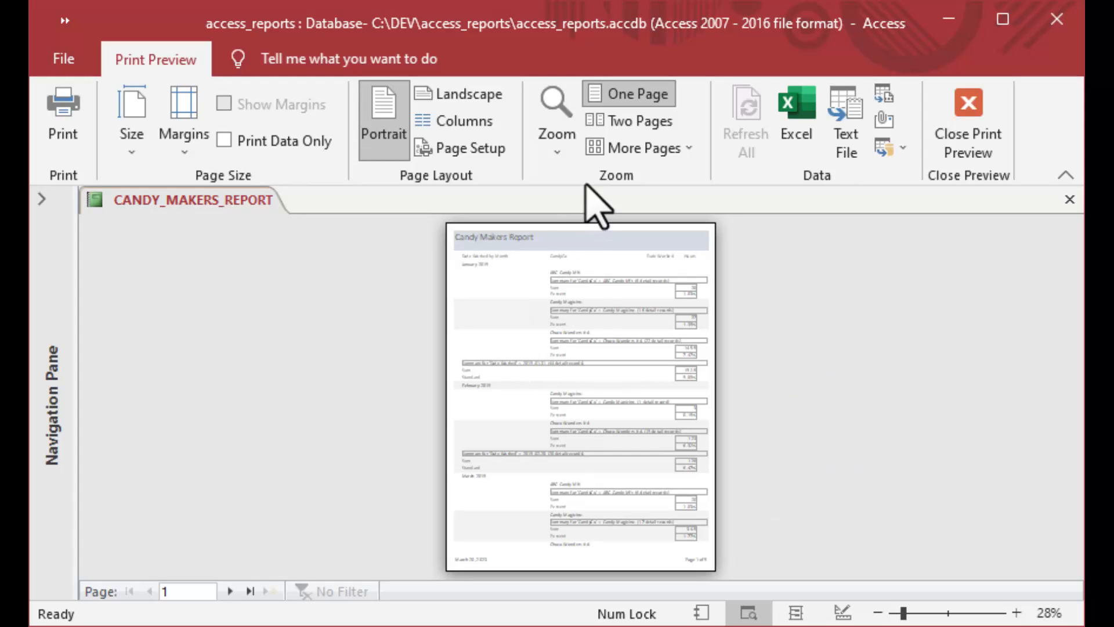
# Show two pages side by side, page through to page 5, then return toward the first pages.
pyautogui.click(622, 123)
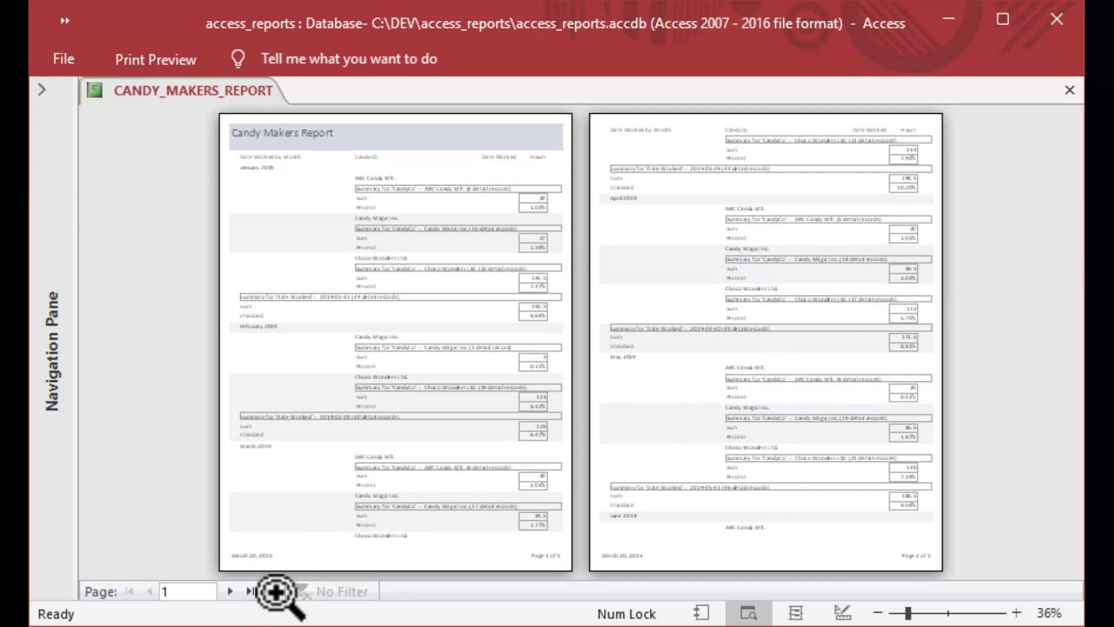
pyautogui.click(230, 591)
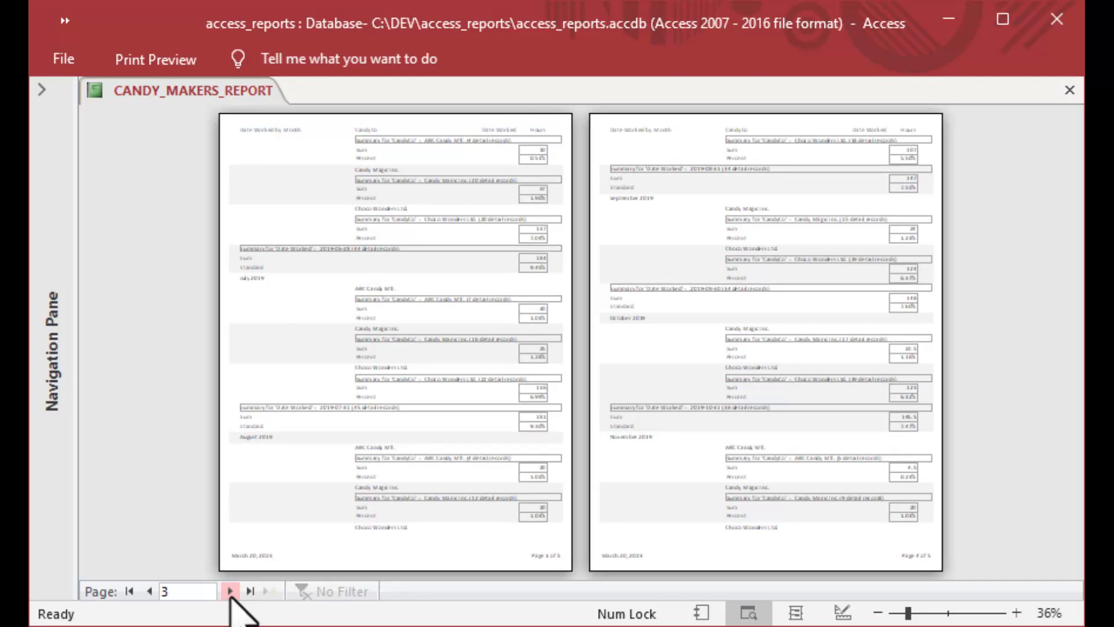
pyautogui.click(229, 598)
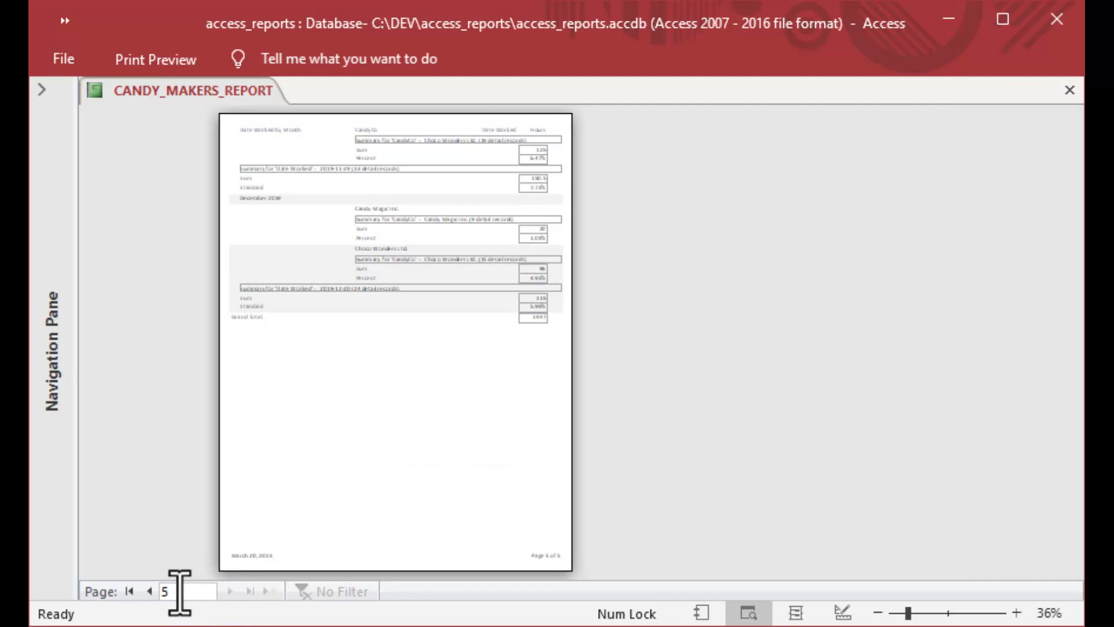
pyautogui.click(150, 591)
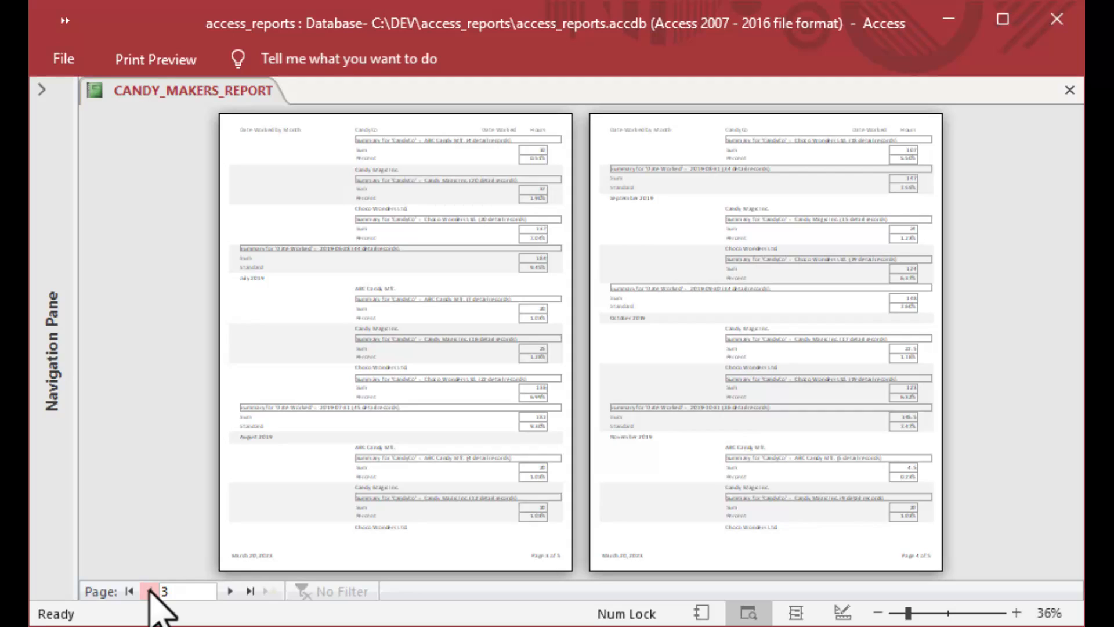
pyautogui.click(151, 591)
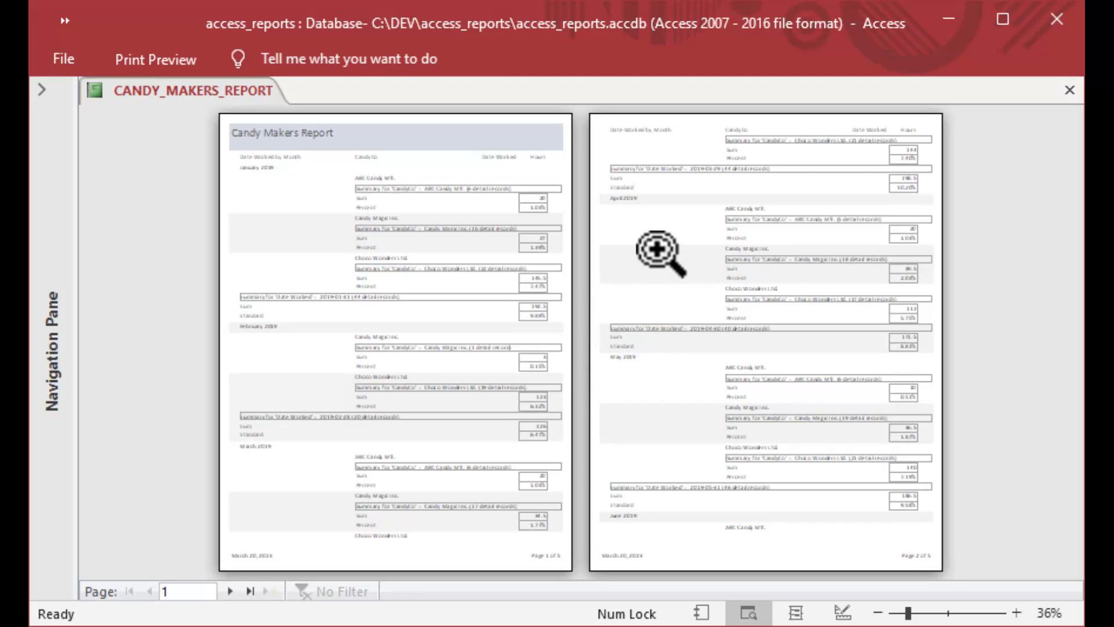
# Close the report preview, saving the design changes, and expand the Navigation Pane.
pyautogui.click(1071, 92)
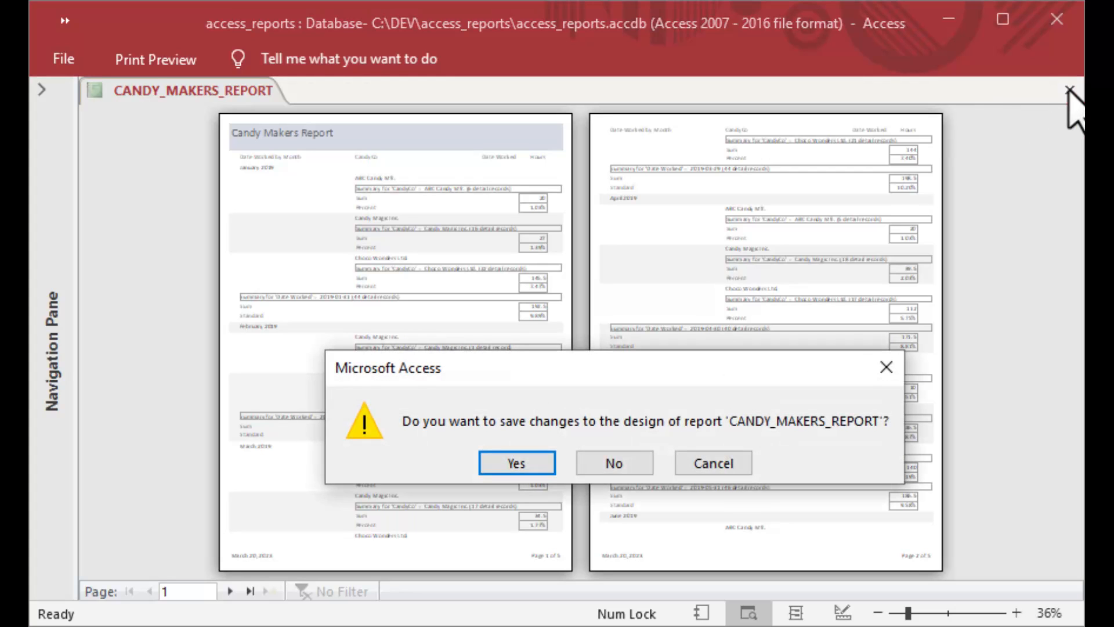
pyautogui.click(516, 464)
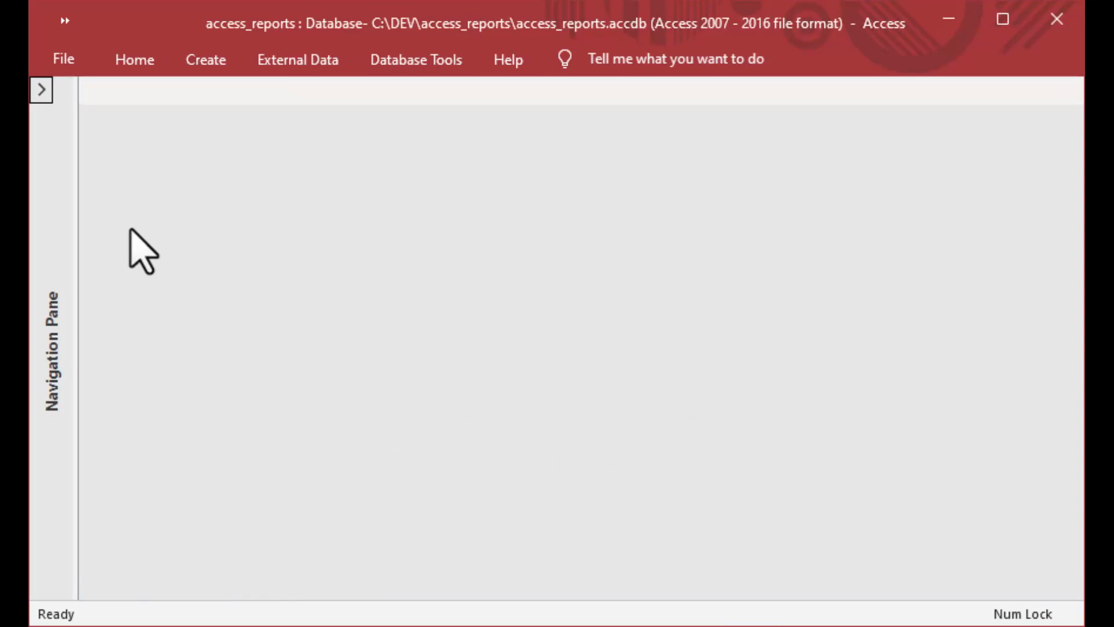
pyautogui.click(41, 90)
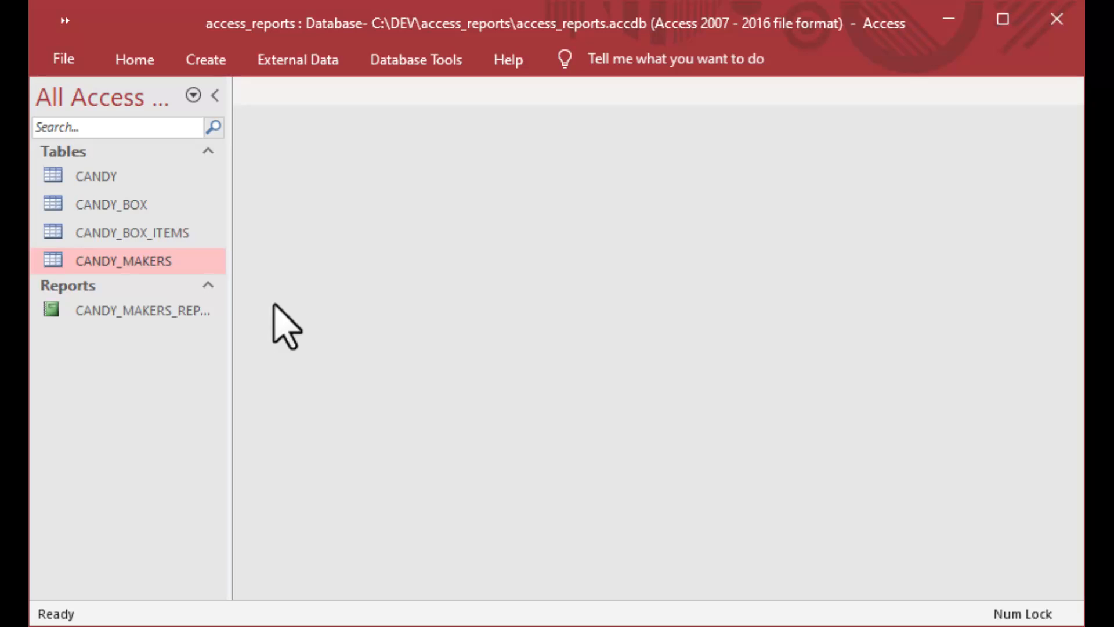
# Open CANDY_MAKERS_REPORT from the Navigation Pane, close it, and select the CANDY_MAKERS table.
pyautogui.click(62, 315)
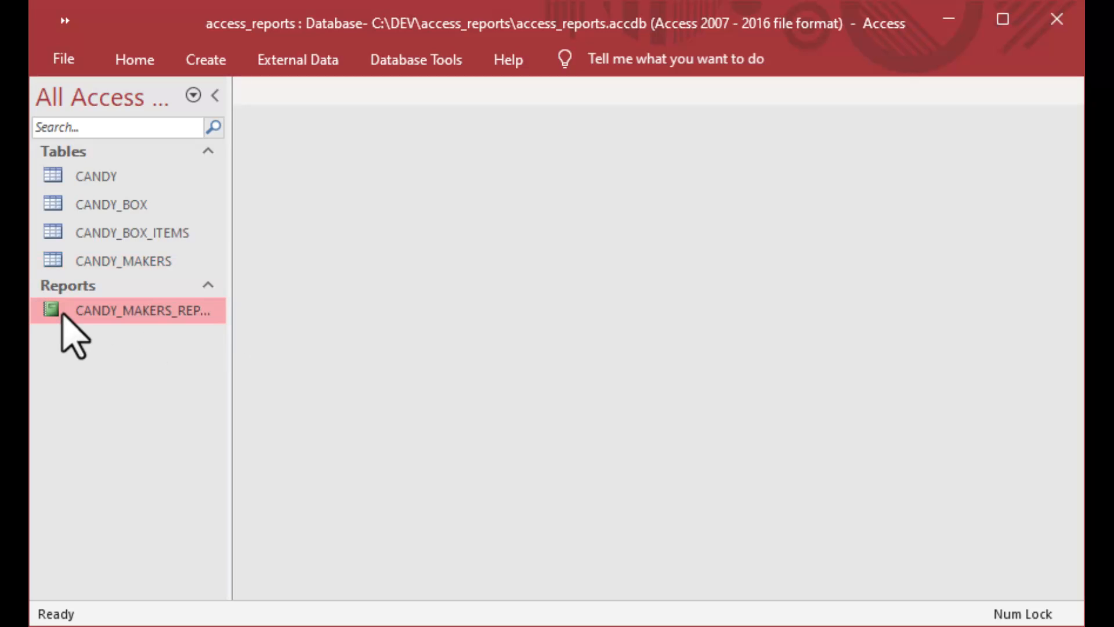
pyautogui.doubleClick(48, 317)
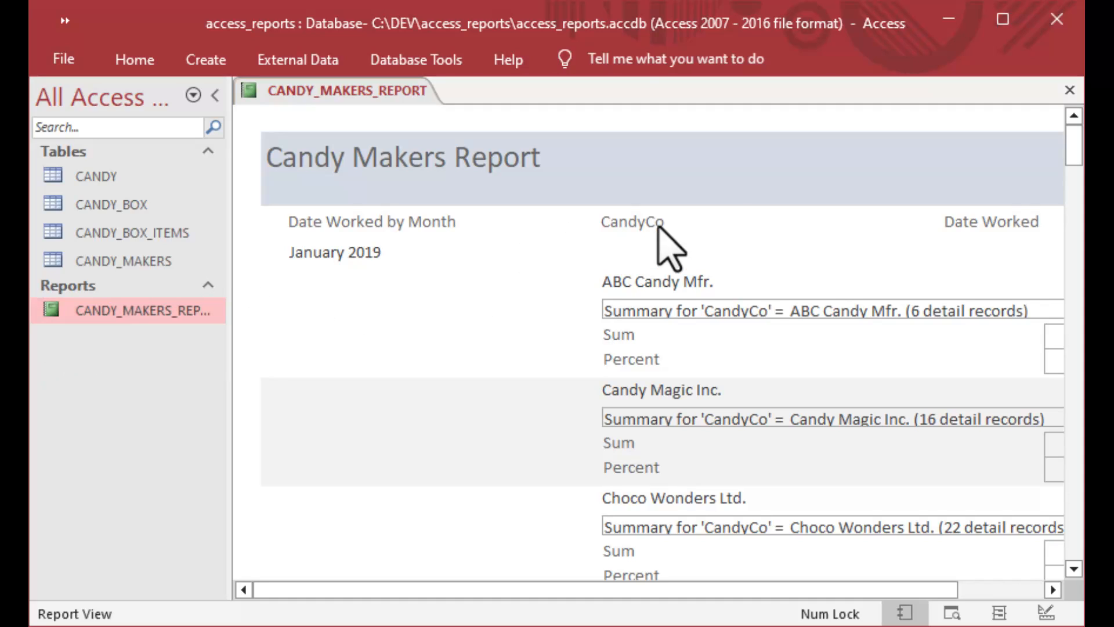
pyautogui.click(1069, 90)
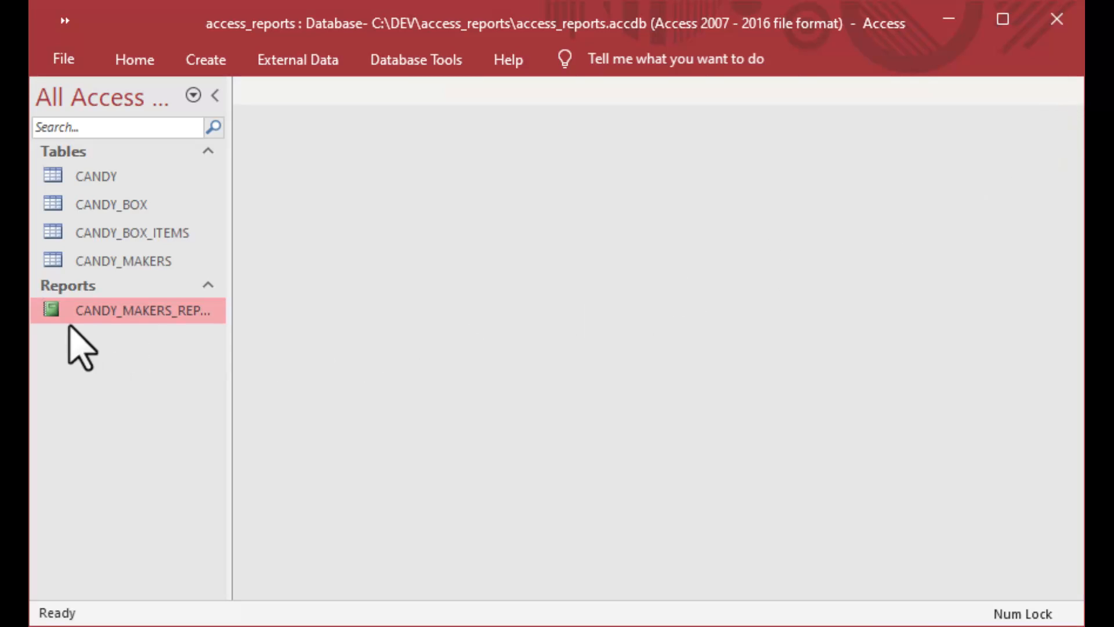
pyautogui.click(55, 261)
# Open the CANDY_MAKERS table to review its records, then close it.
pyautogui.doubleClick(52, 261)
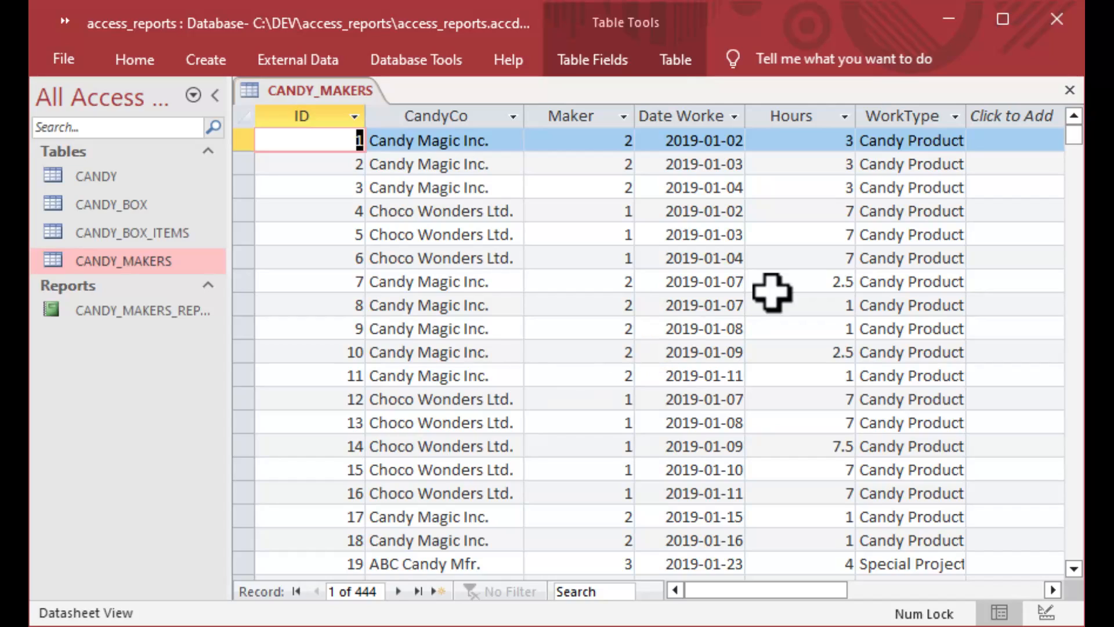
pyautogui.click(1071, 91)
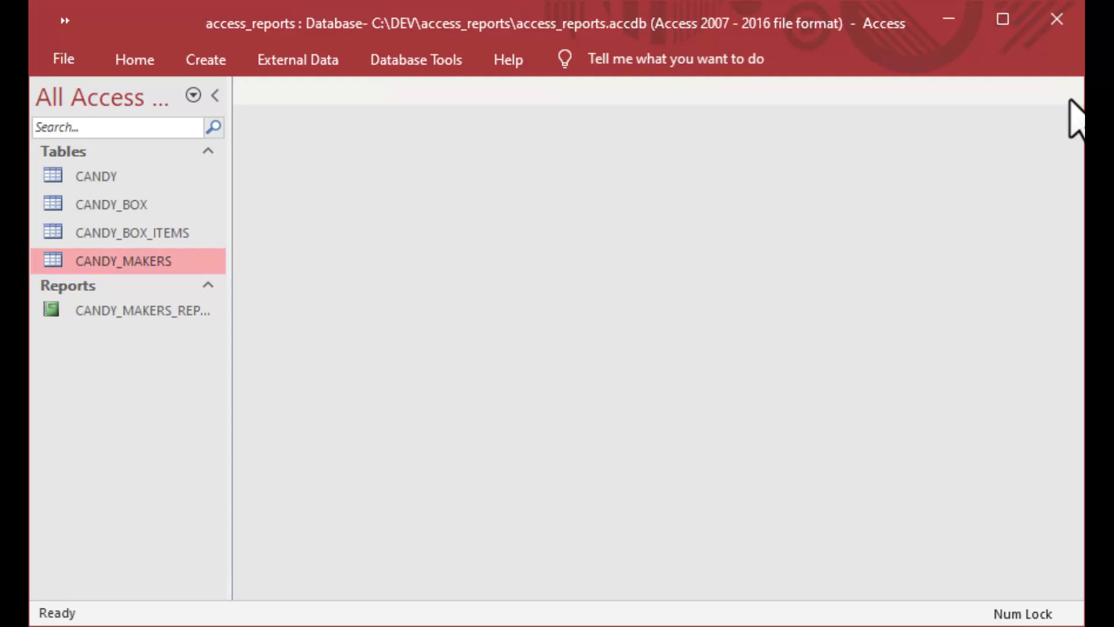
pyautogui.click(53, 312)
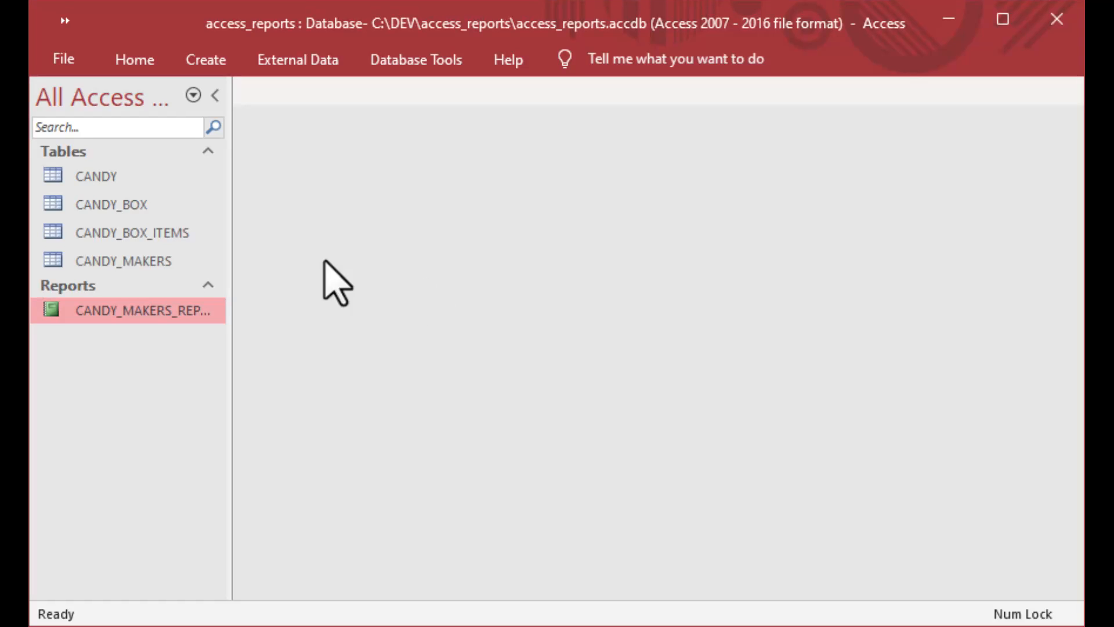
# Open the CANDY_BOX, CANDY_BOX_ITEMS and CANDY datasheets, close all three, and bring up the Create commands.
pyautogui.click(53, 208)
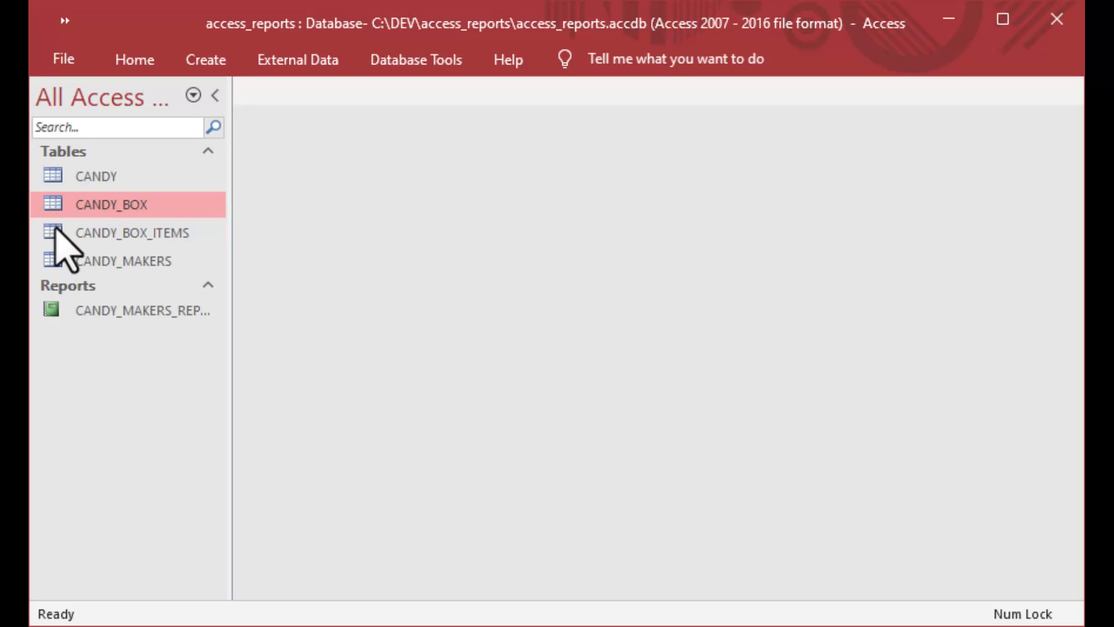
pyautogui.doubleClick(56, 207)
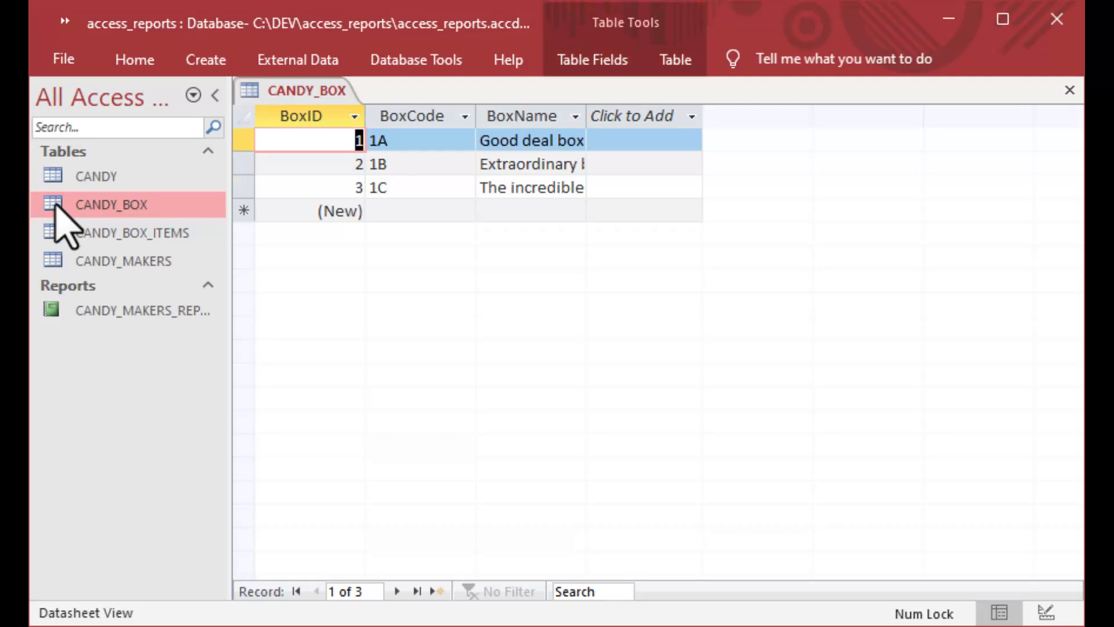
pyautogui.doubleClick(53, 234)
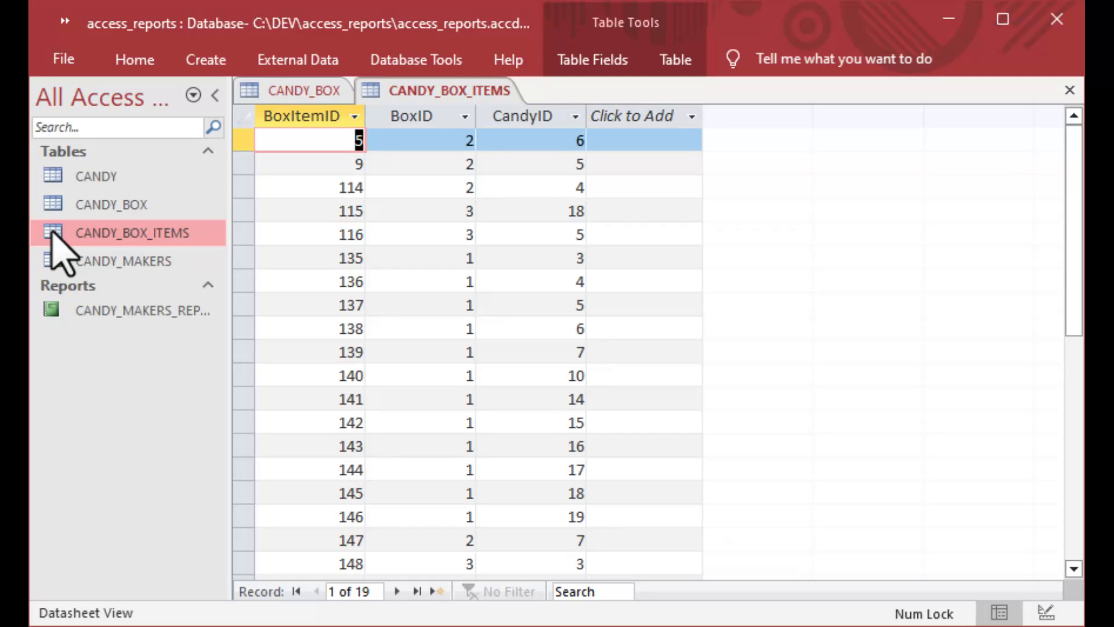
pyautogui.doubleClick(52, 179)
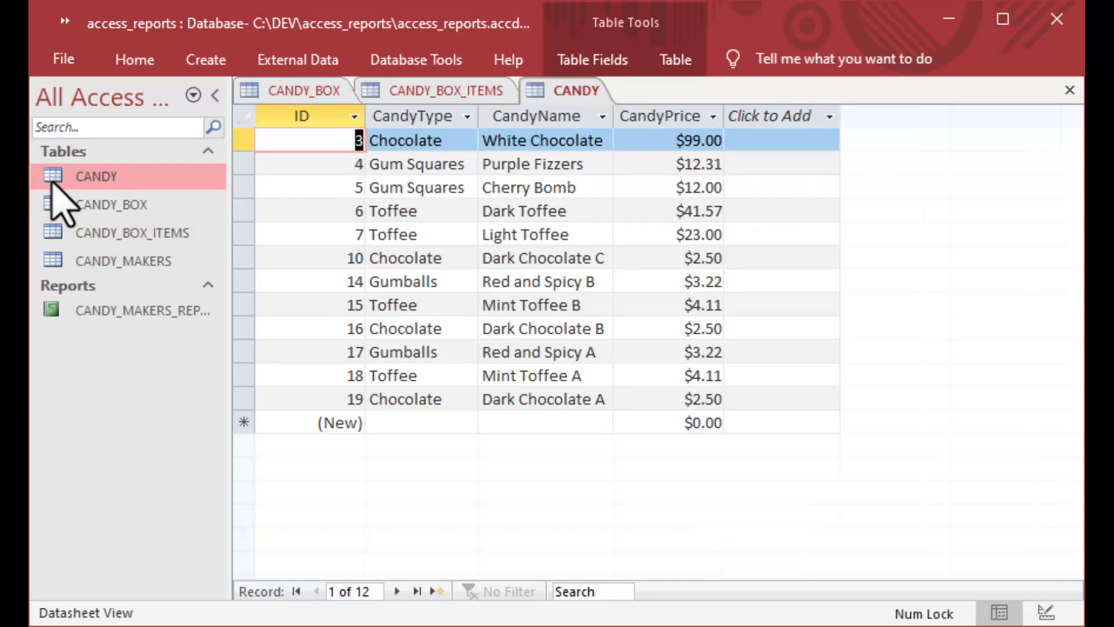
pyautogui.click(1069, 92)
pyautogui.click(1069, 92)
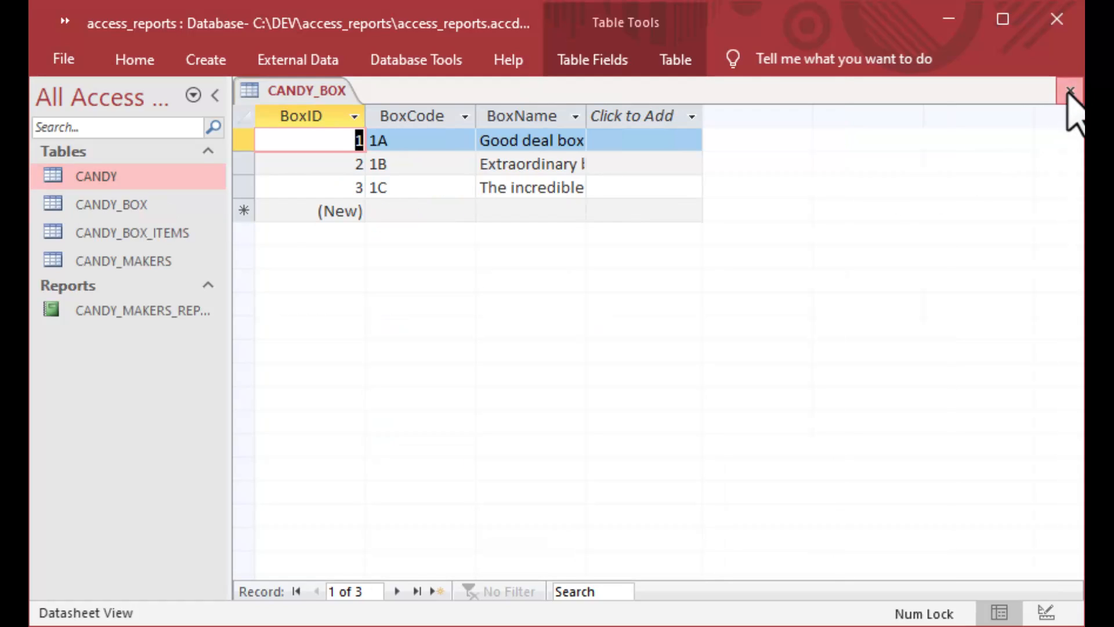
pyautogui.click(1069, 92)
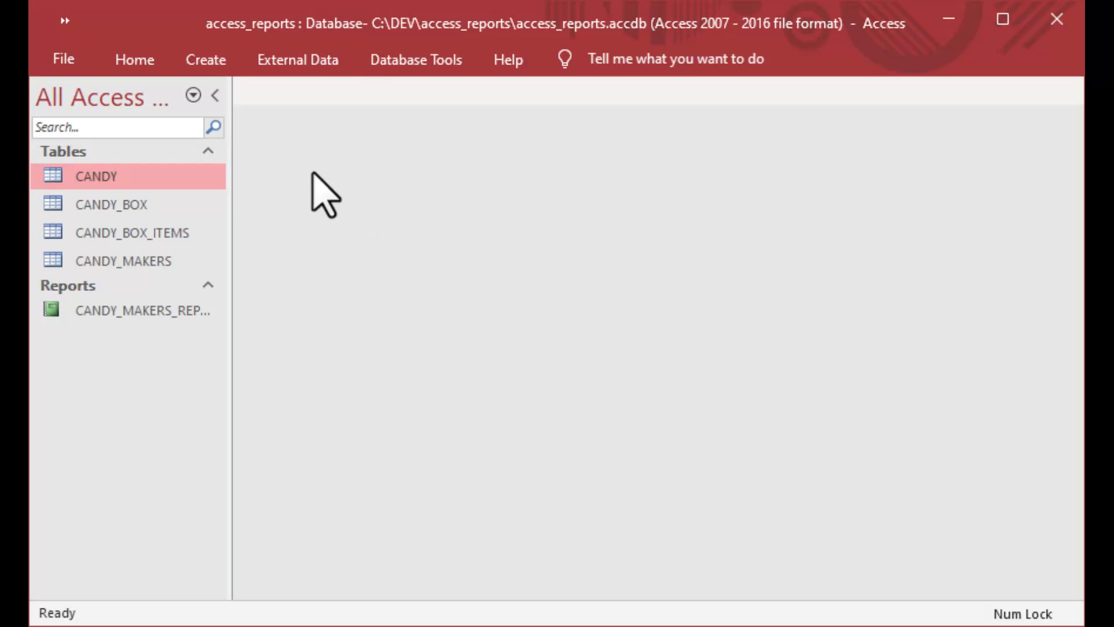
pyautogui.click(206, 60)
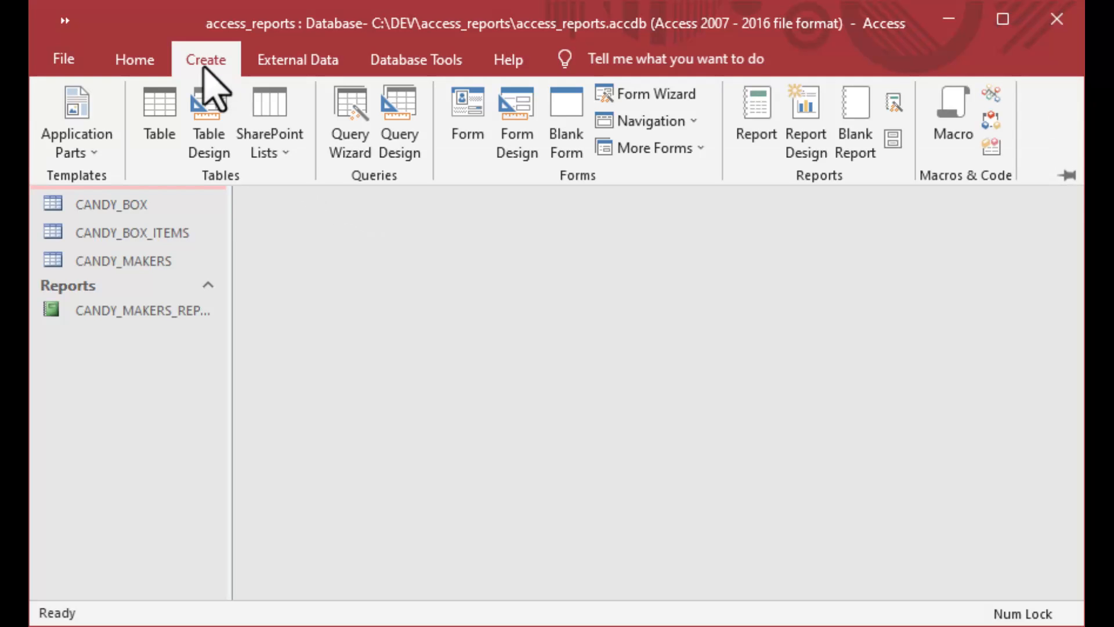
# Start a new Query Design and add the CANDY, CANDY_BOX_ITEMS and CANDY_BOX tables.
pyautogui.click(395, 129)
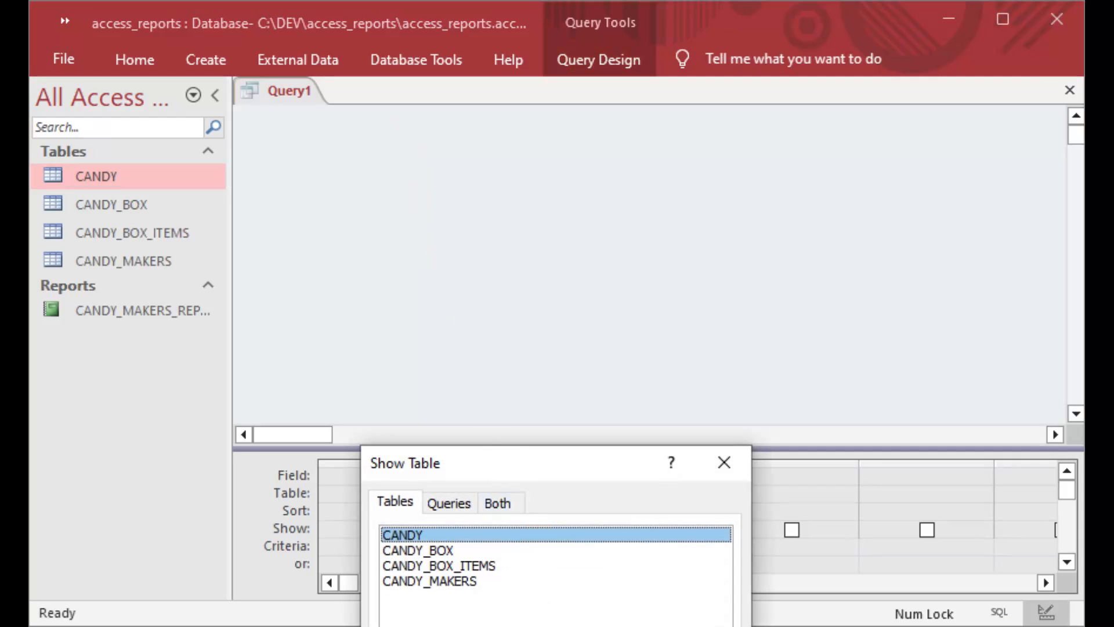
pyautogui.click(694, 626)
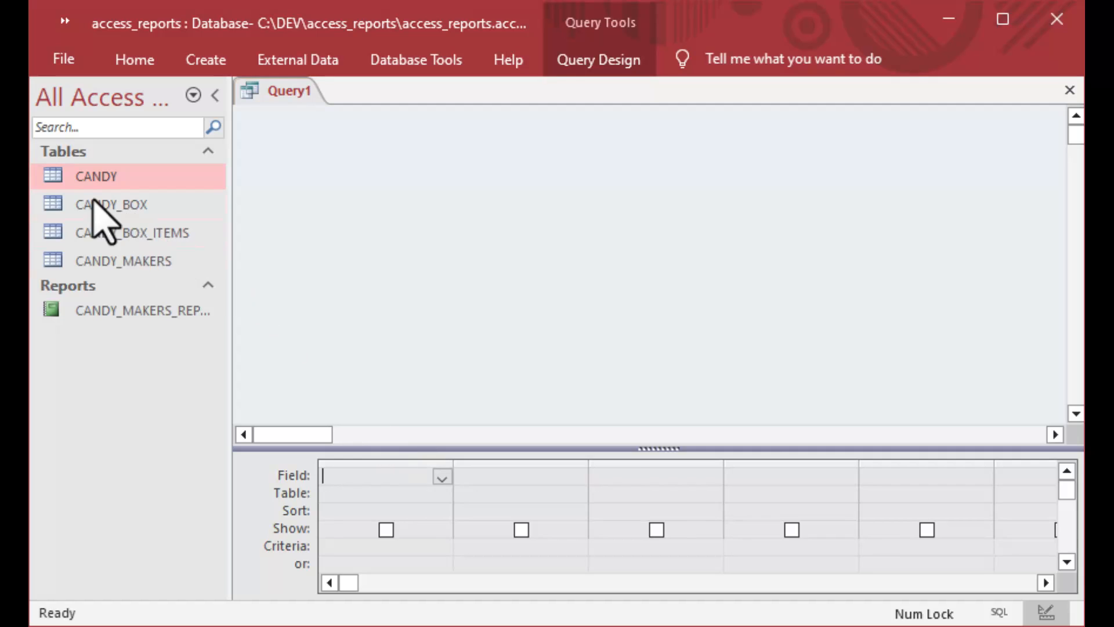
pyautogui.moveTo(58, 180); pyautogui.dragTo(331, 186)
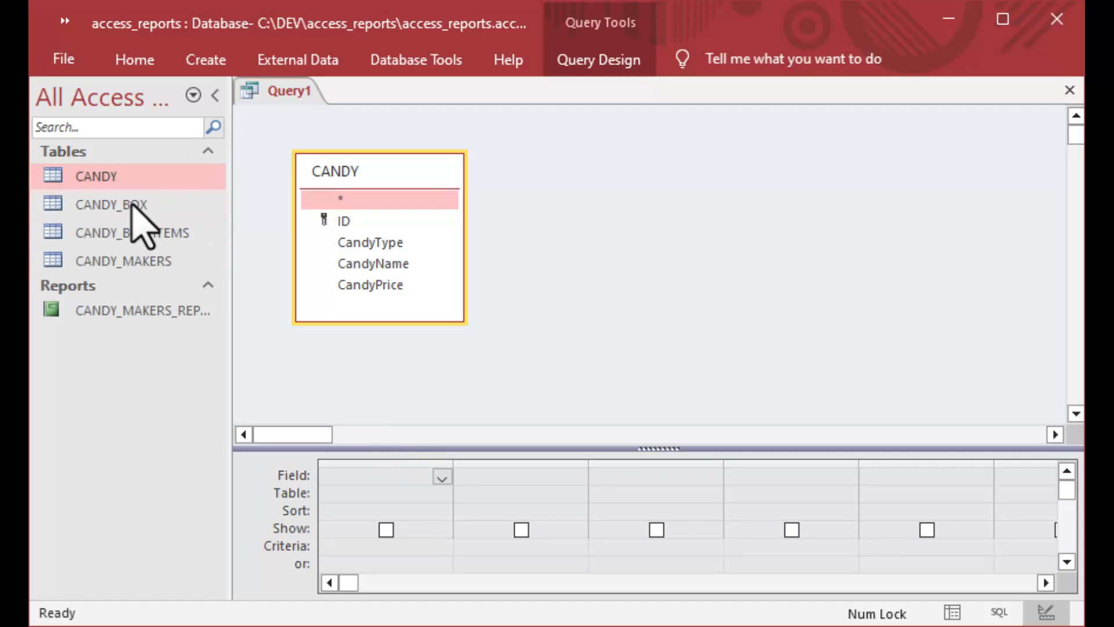
pyautogui.moveTo(51, 232); pyautogui.dragTo(574, 177)
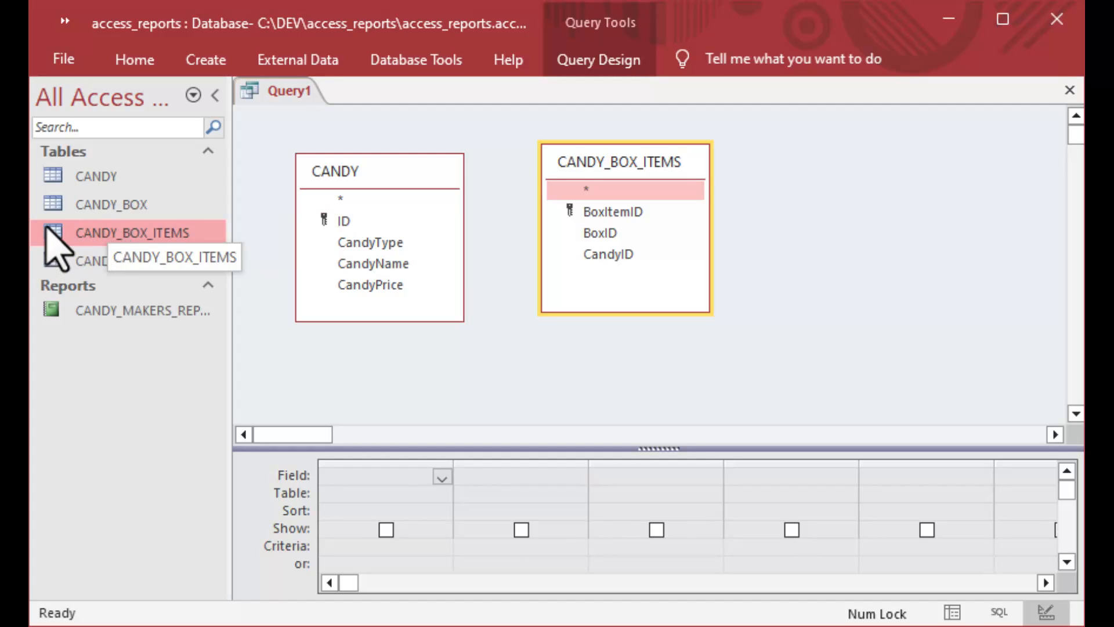
pyautogui.moveTo(58, 206); pyautogui.dragTo(862, 187)
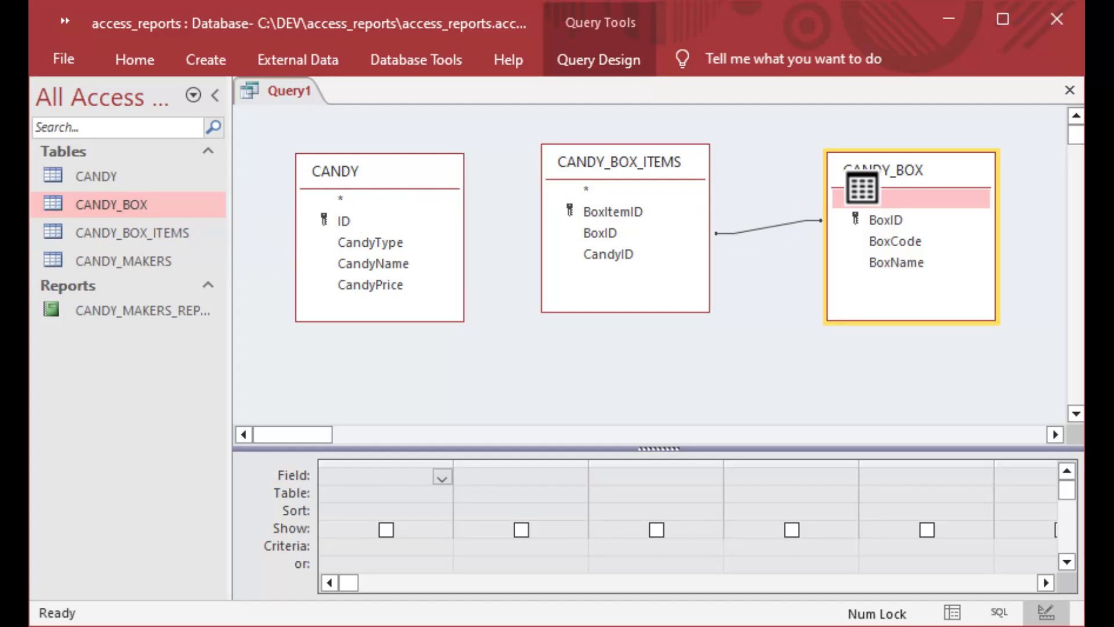
# Join CANDY's ID to CandyID in CANDY_BOX_ITEMS and tidy the table layout.
pyautogui.moveTo(621, 163); pyautogui.dragTo(622, 172)
pyautogui.moveTo(351, 221); pyautogui.dragTo(607, 269)
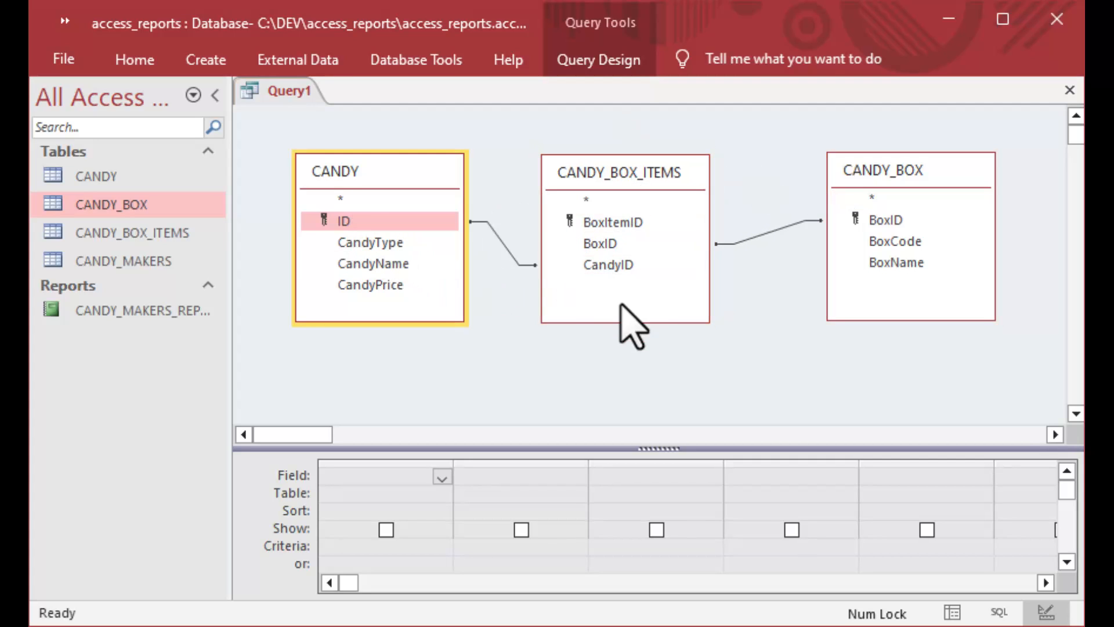
pyautogui.click(645, 173)
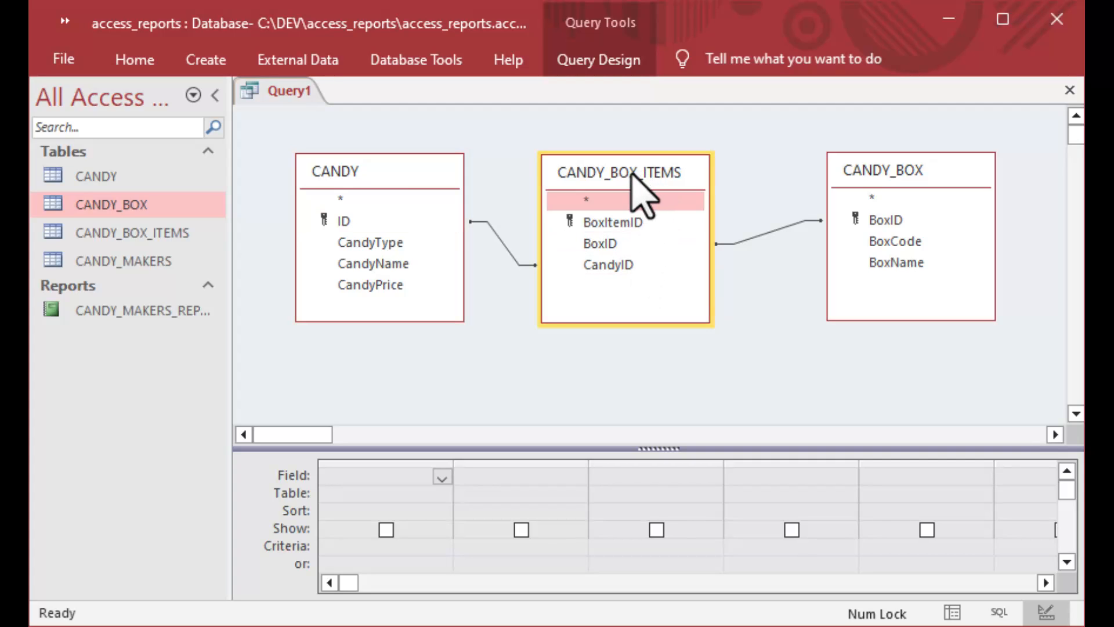
pyautogui.moveTo(642, 172); pyautogui.dragTo(660, 170)
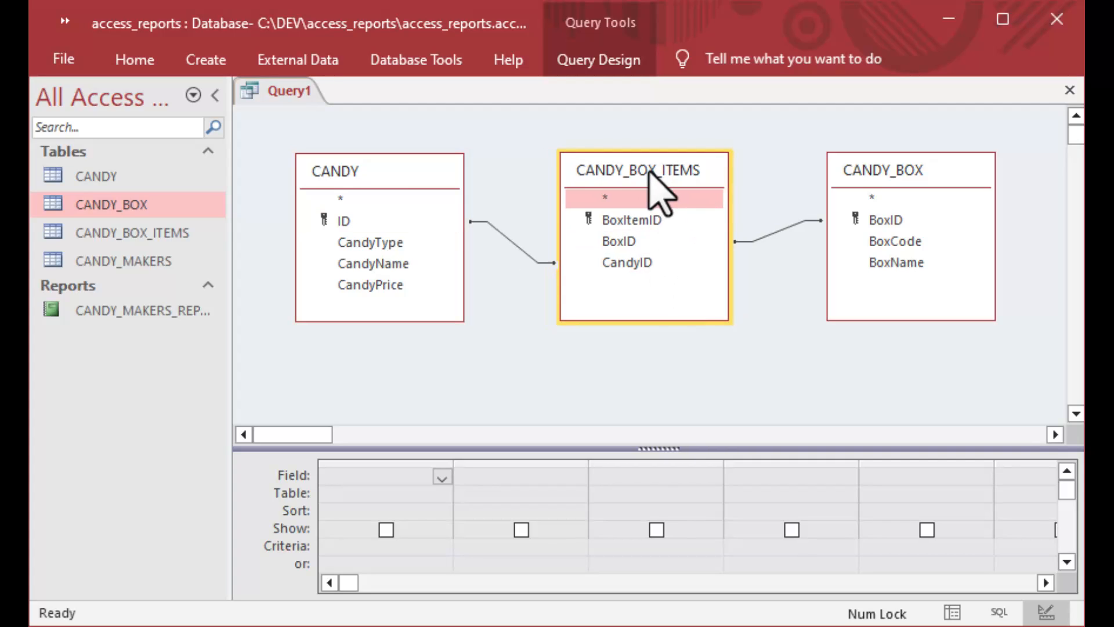
pyautogui.click(415, 169)
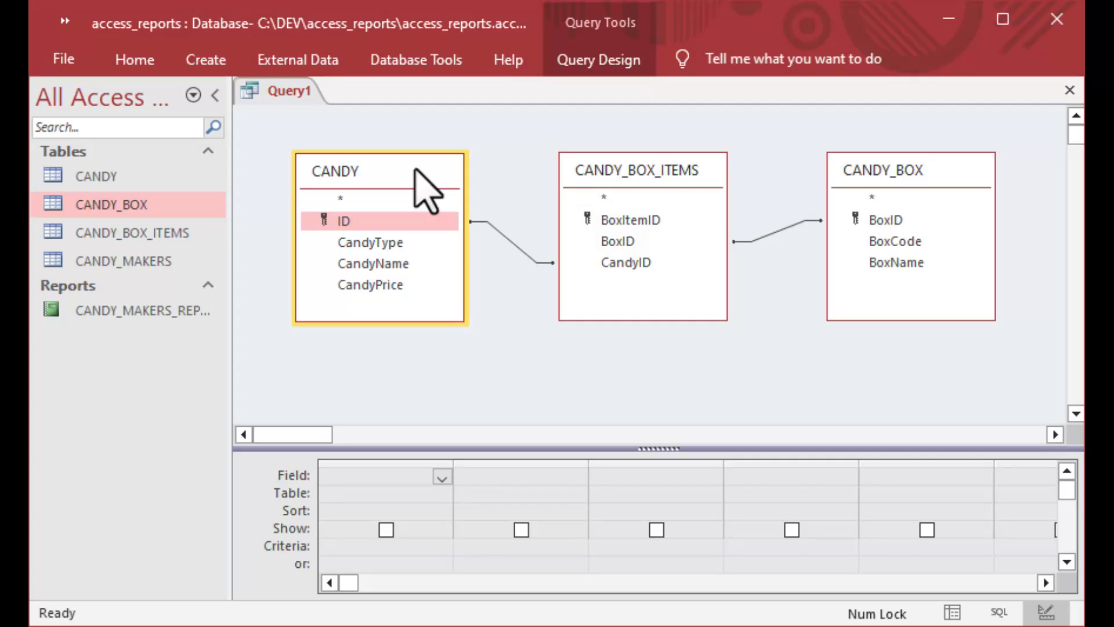
pyautogui.click(888, 188)
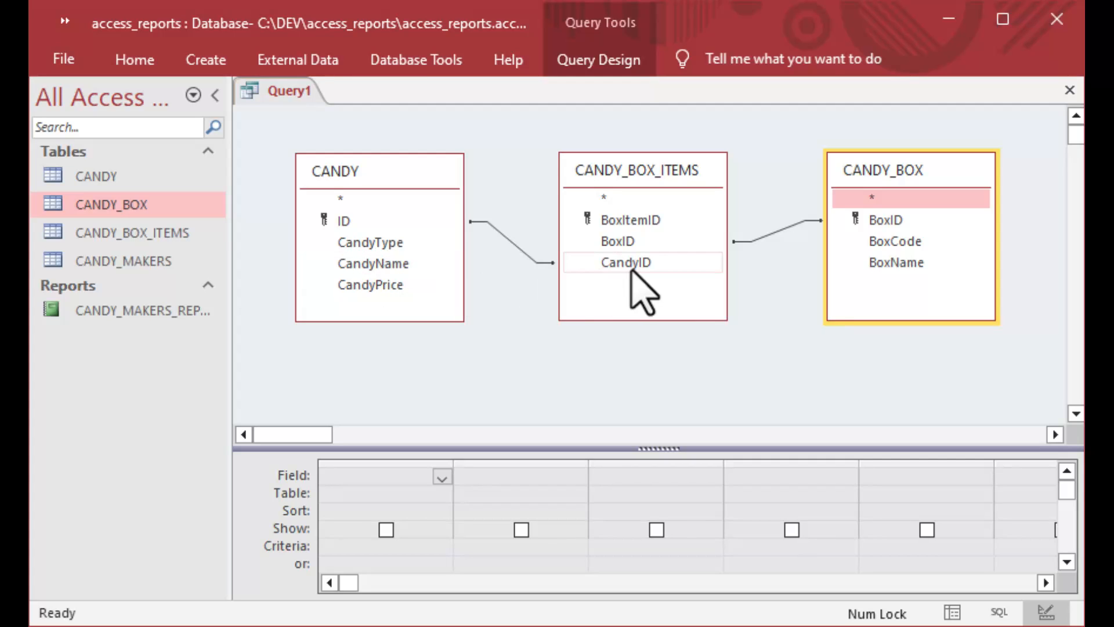
# Add BoxCode and BoxName from CANDY_BOX, then CandyType, CandyName and CandyPrice from CANDY to the grid.
pyautogui.doubleClick(902, 243)
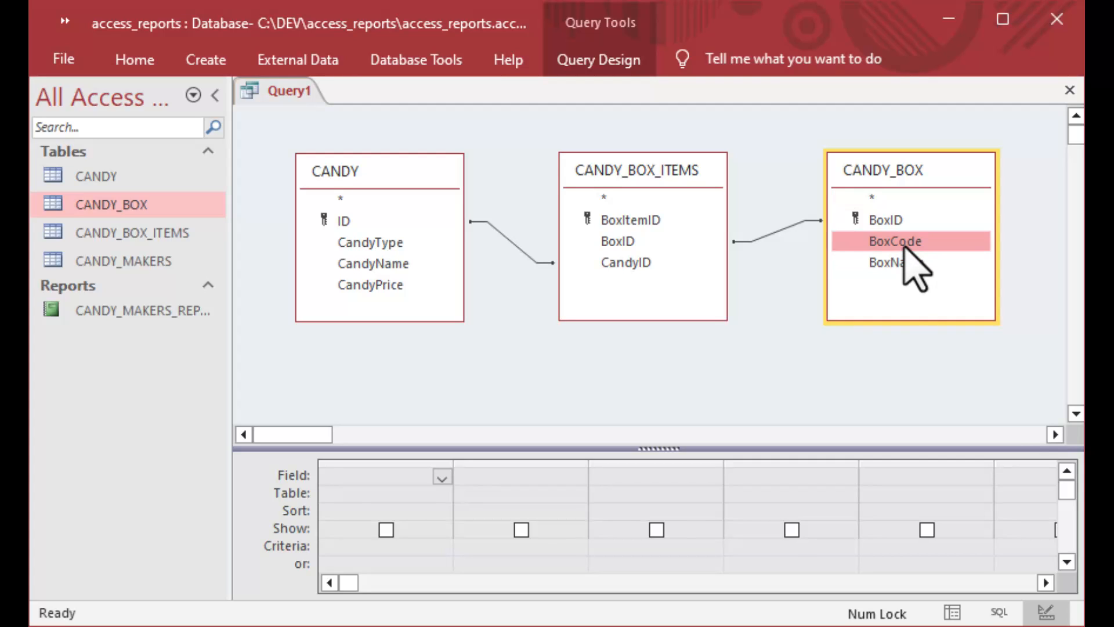
pyautogui.doubleClick(901, 262)
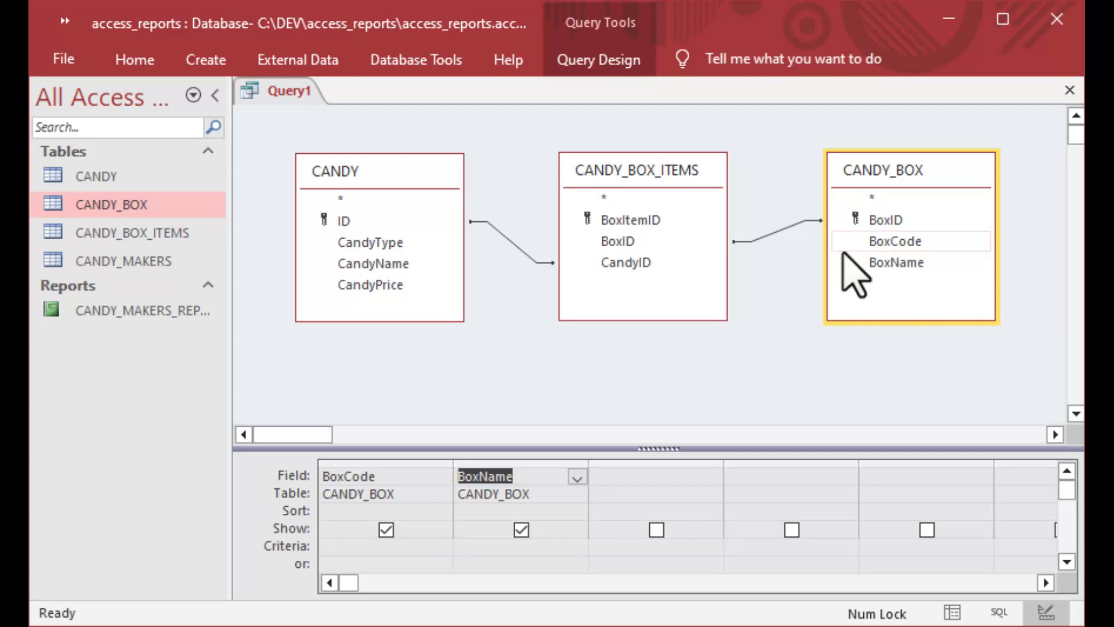
pyautogui.doubleClick(357, 247)
pyautogui.doubleClick(361, 264)
pyautogui.doubleClick(360, 284)
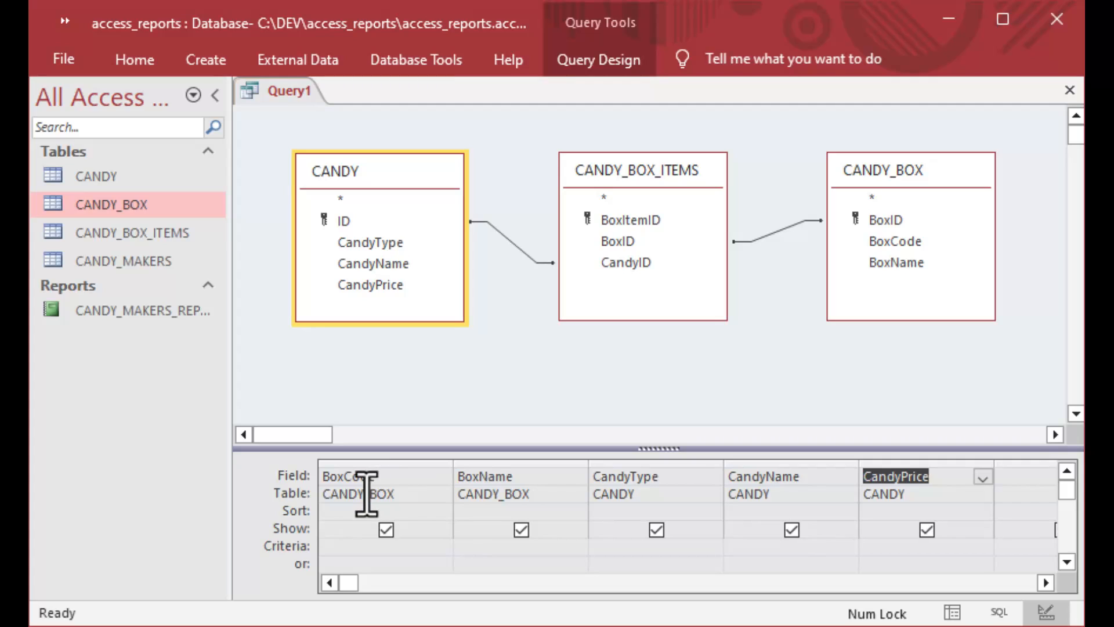
# Sort ascending on BoxCode, BoxName, CandyType and CandyName, then save the query as CANDY_QUERY.
pyautogui.click(389, 512)
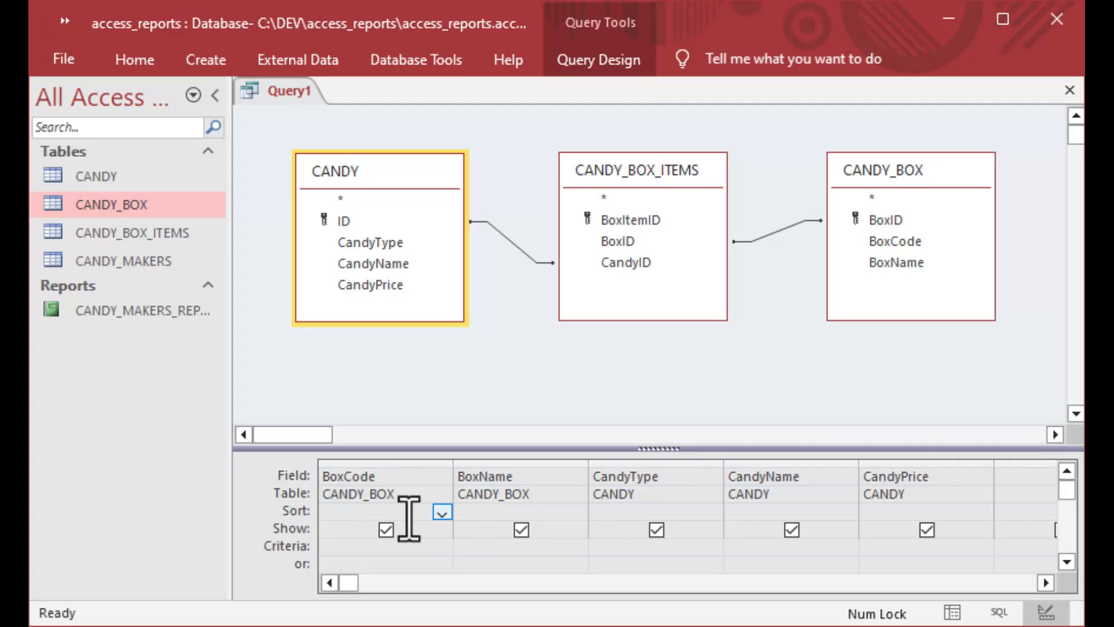
pyautogui.click(442, 511)
pyautogui.click(406, 527)
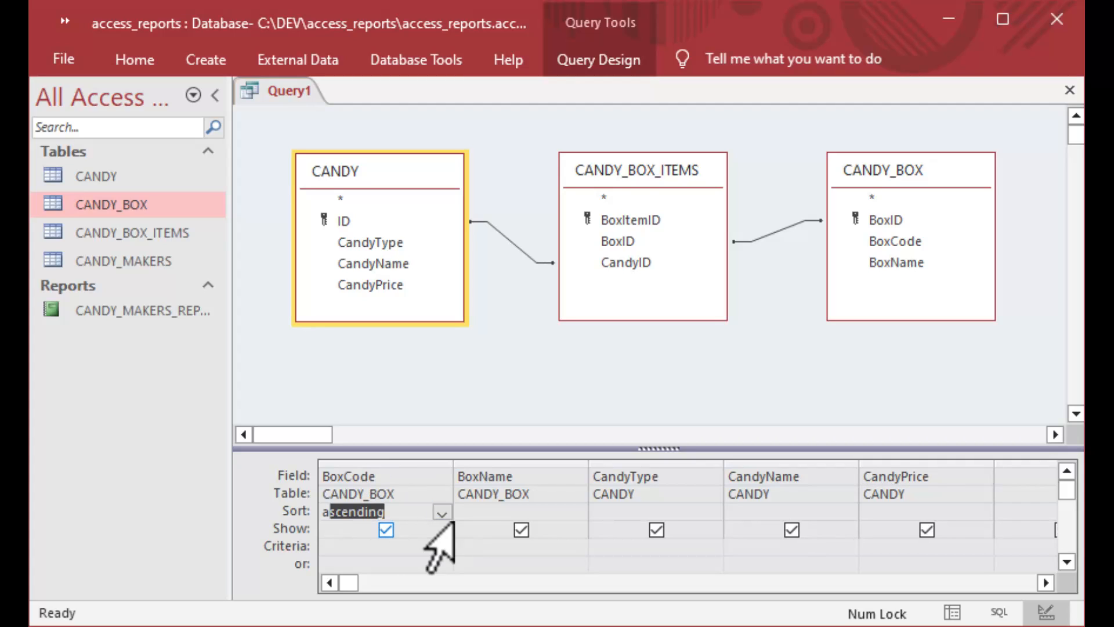
pyautogui.click(489, 514)
pyautogui.write('ascending')
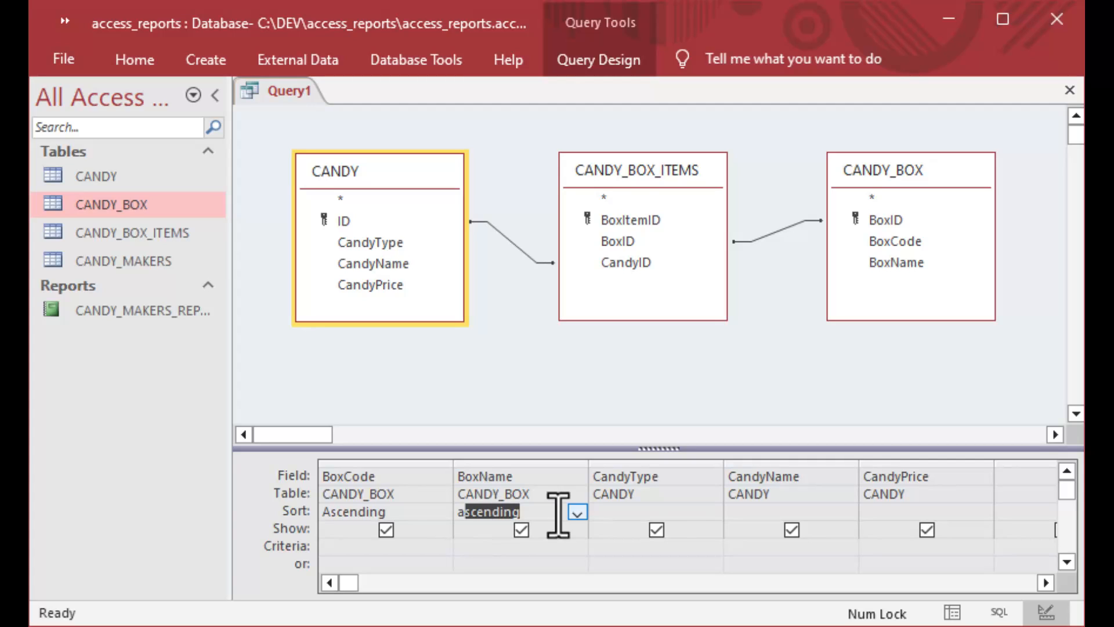
pyautogui.click(609, 512)
pyautogui.write('ascending')
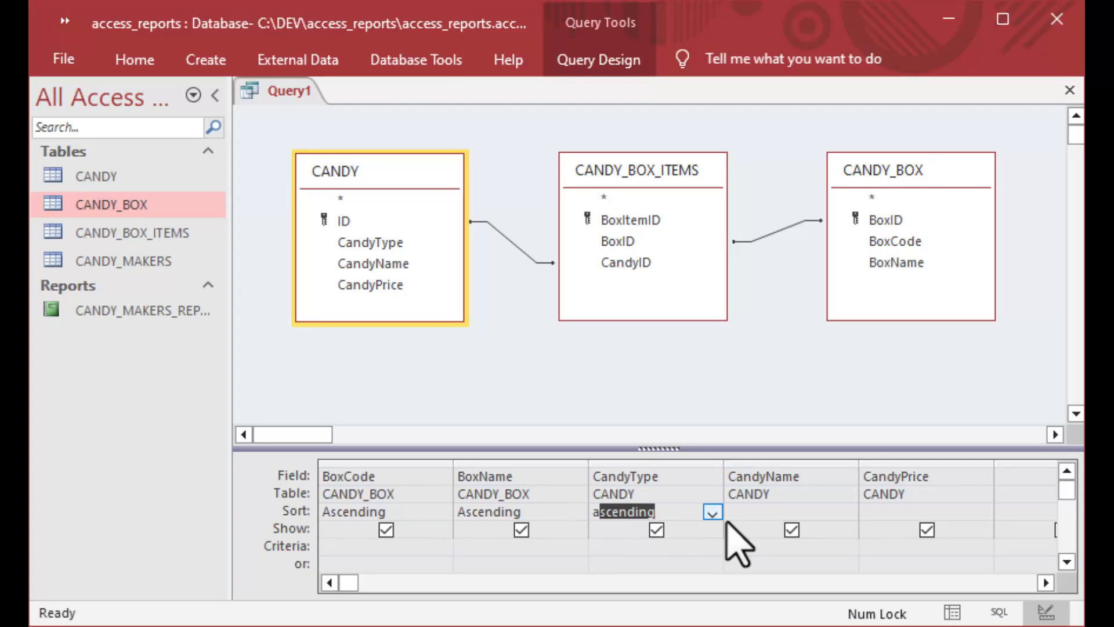
pyautogui.click(752, 518)
pyautogui.write('ascending')
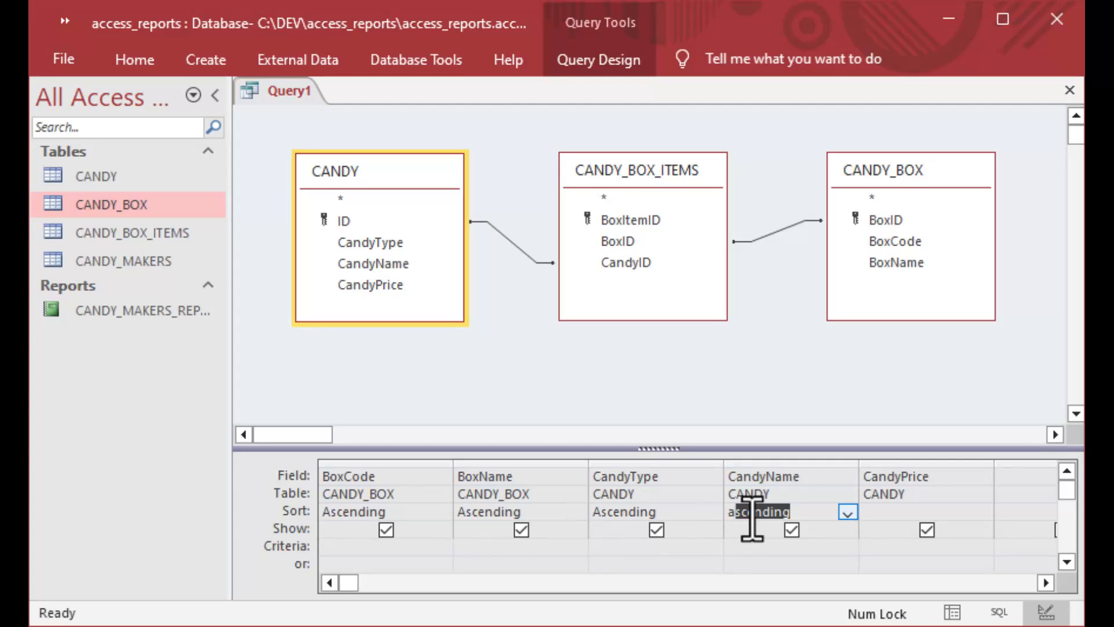
pyautogui.press('Tab')
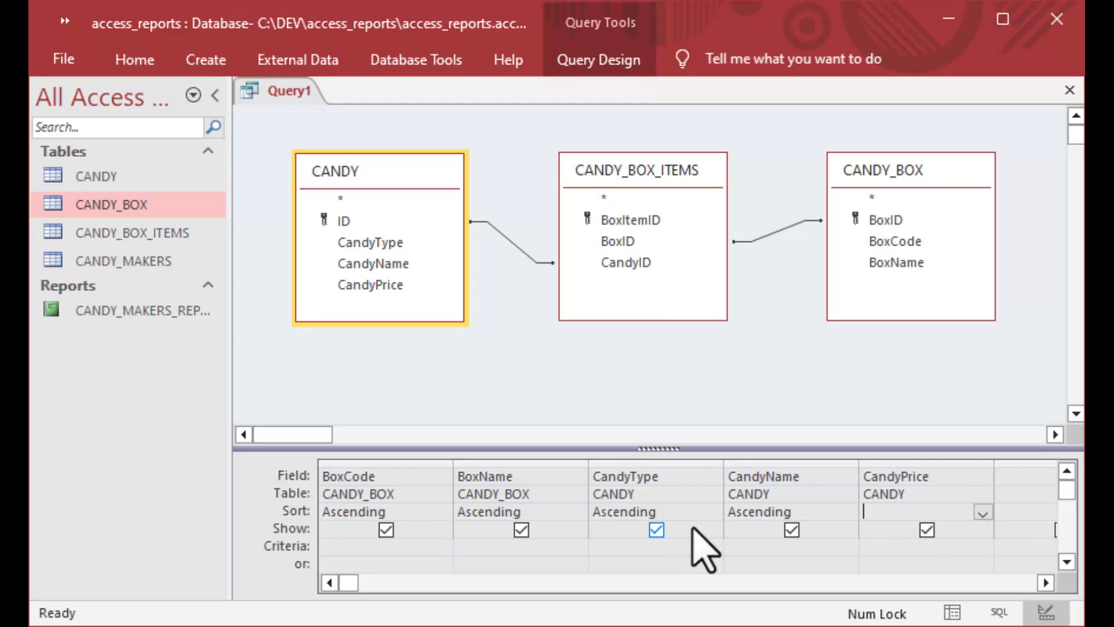
pyautogui.hotkey('ctrl', 's')
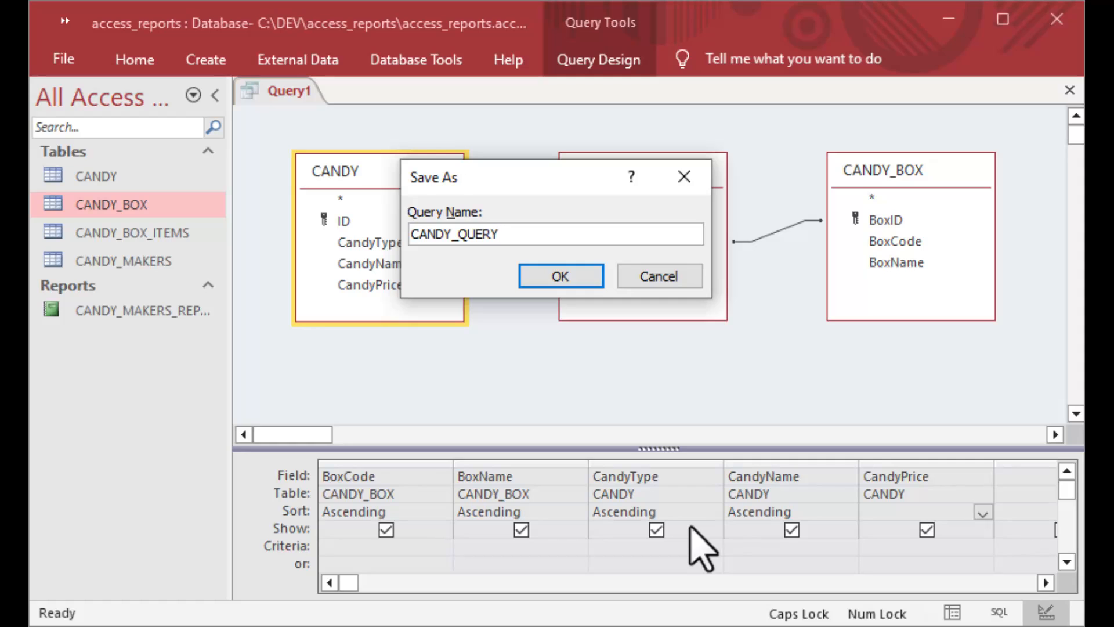
# Confirm saving the query as CANDY_QUERY and close its design view.
pyautogui.click(562, 276)
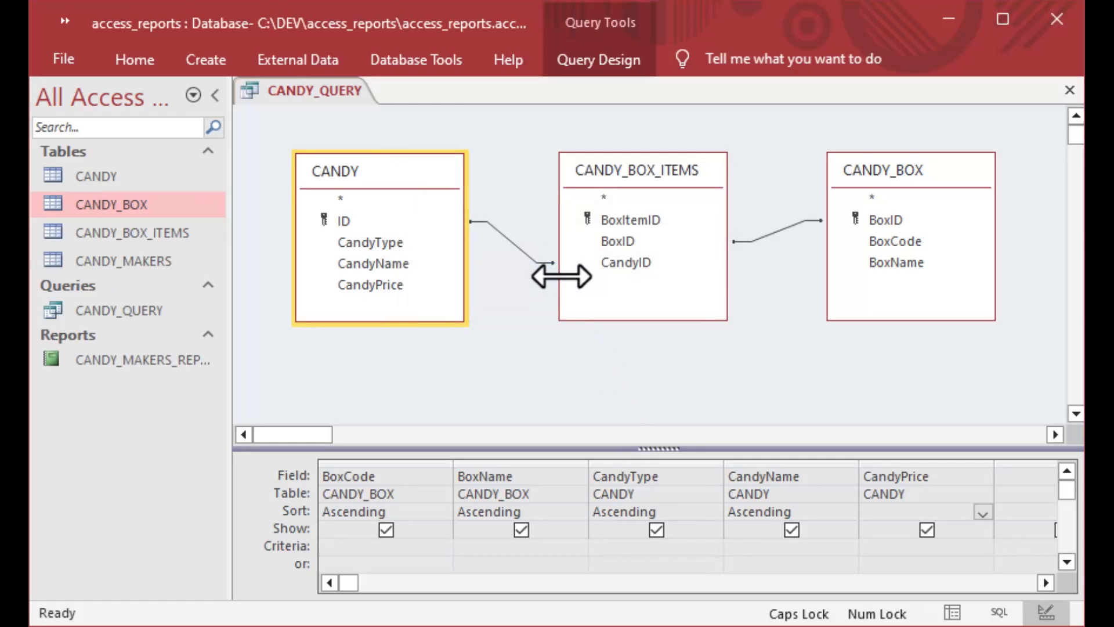
pyautogui.click(56, 314)
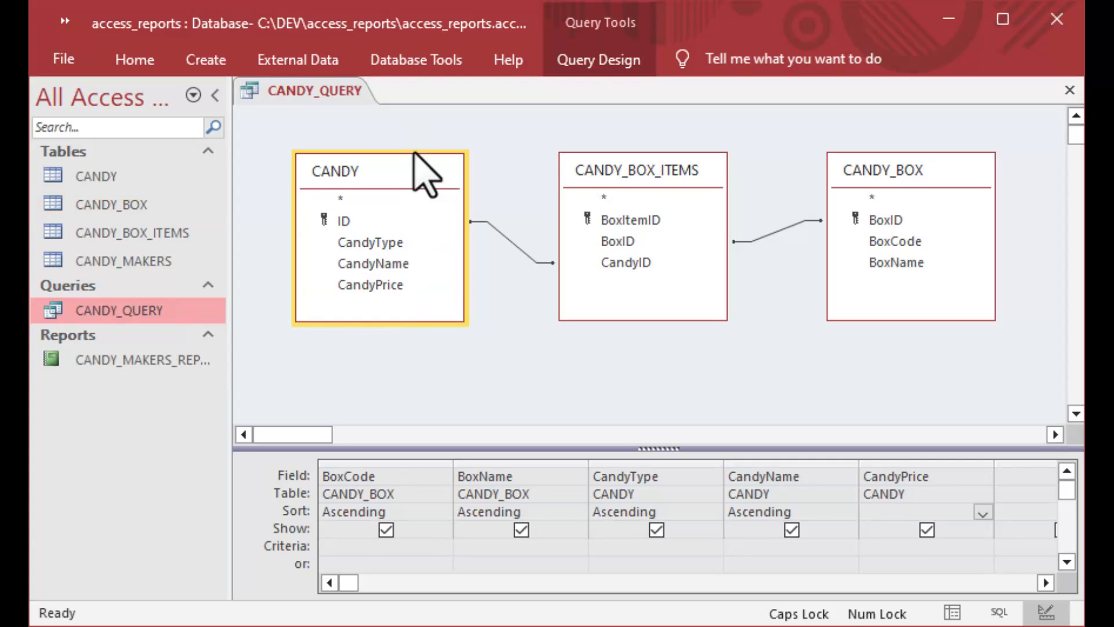
pyautogui.click(1070, 91)
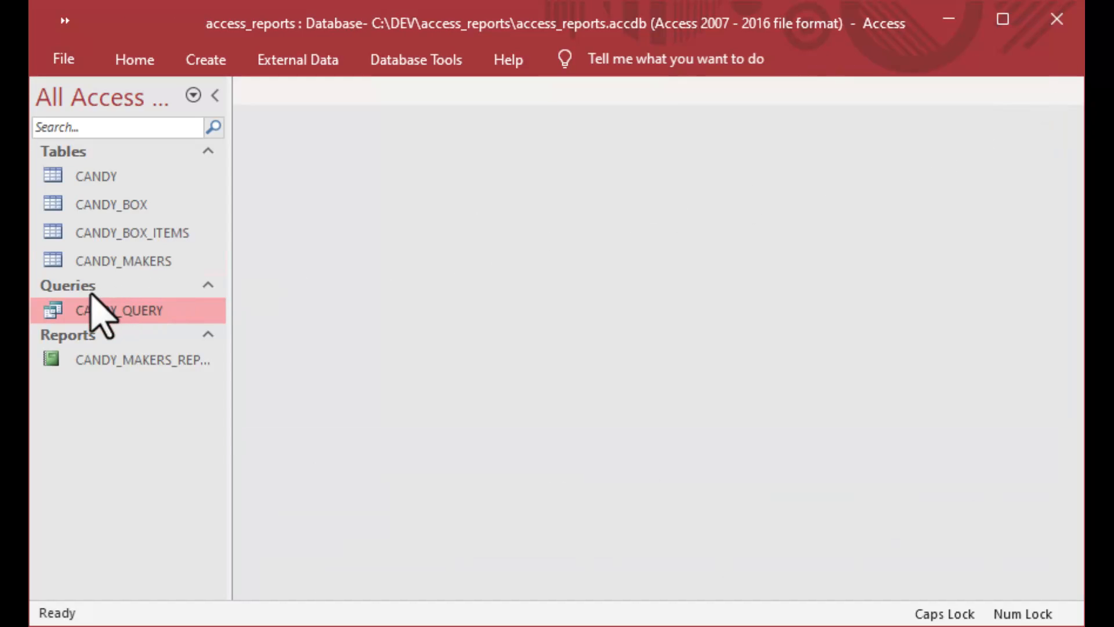
pyautogui.doubleClick(48, 311)
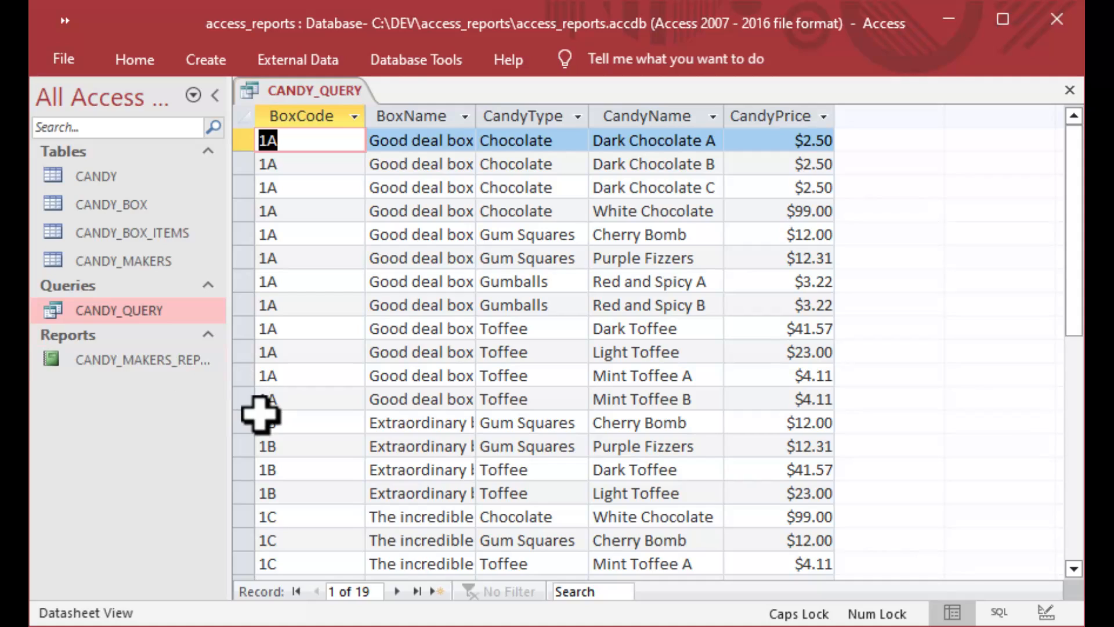
pyautogui.click(249, 400)
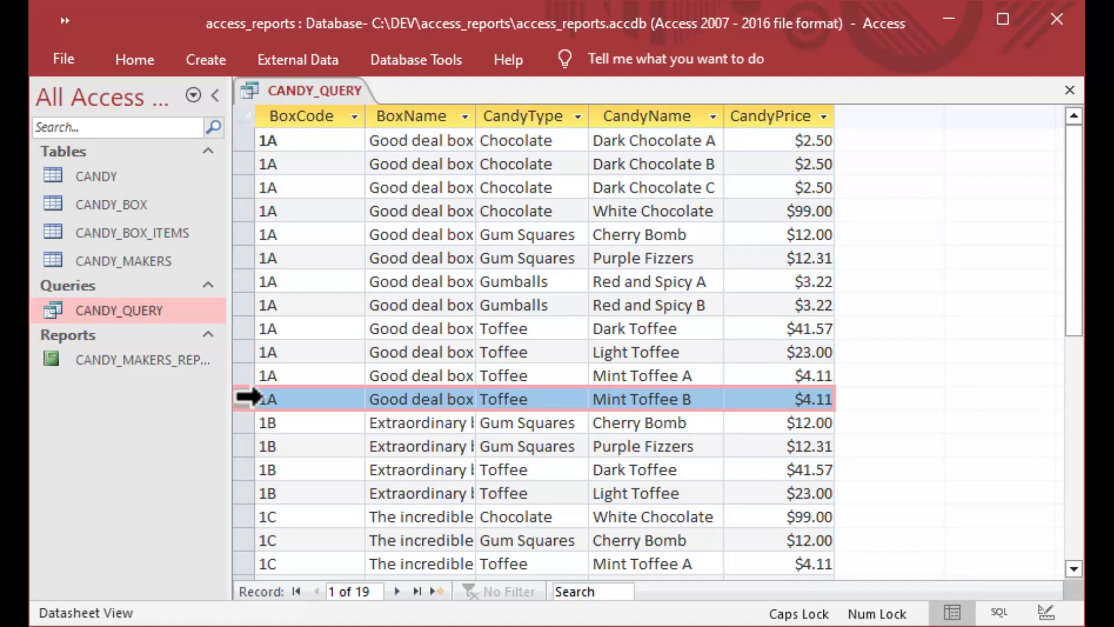
pyautogui.moveTo(249, 394); pyautogui.dragTo(253, 143)
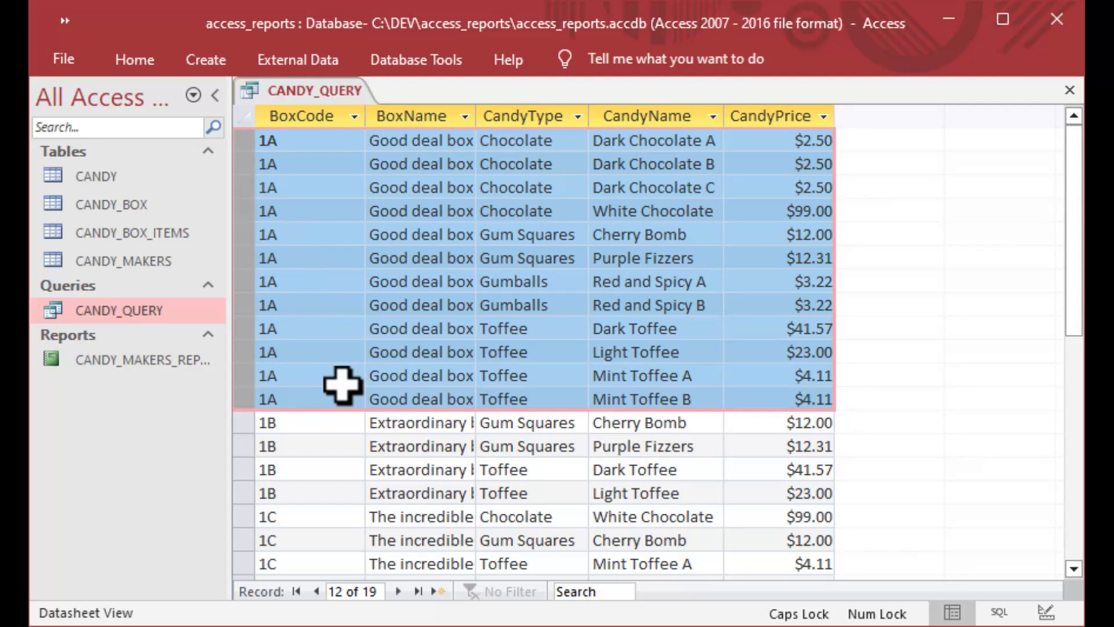
pyautogui.scroll(-1, 343, 386)
pyautogui.moveTo(247, 352); pyautogui.dragTo(356, 517)
pyautogui.scroll(1, 458, 467)
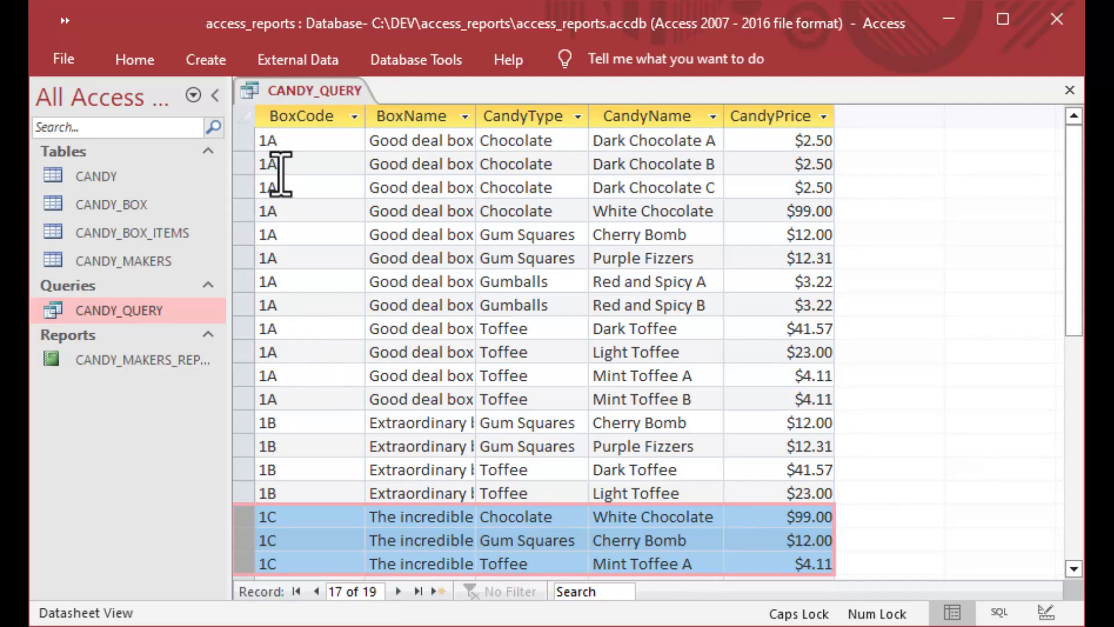
pyautogui.click(294, 141)
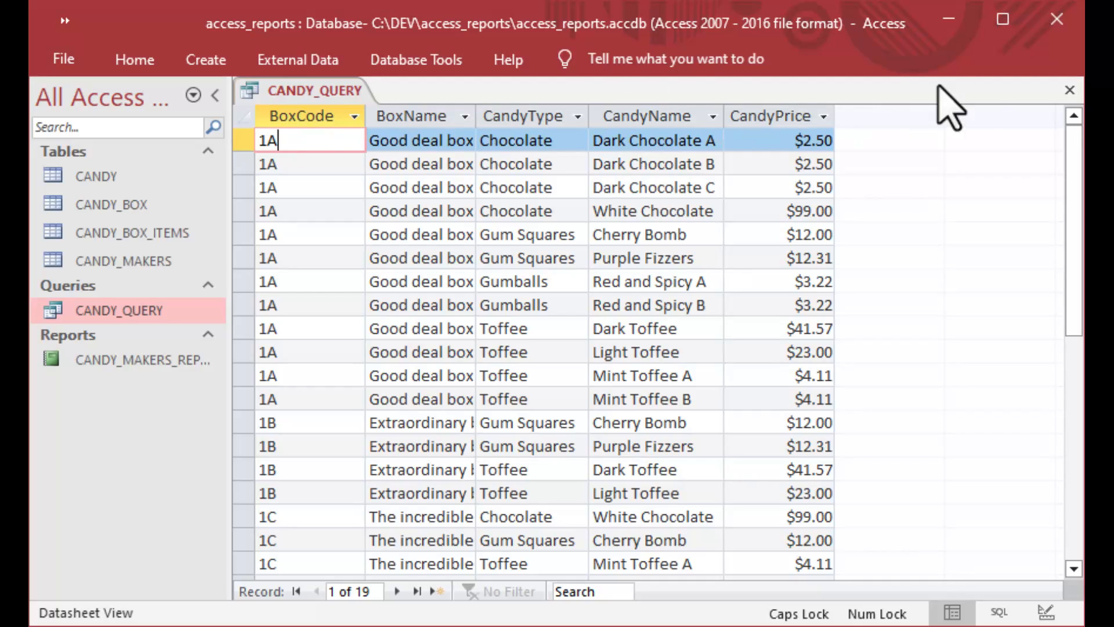
pyautogui.click(1070, 93)
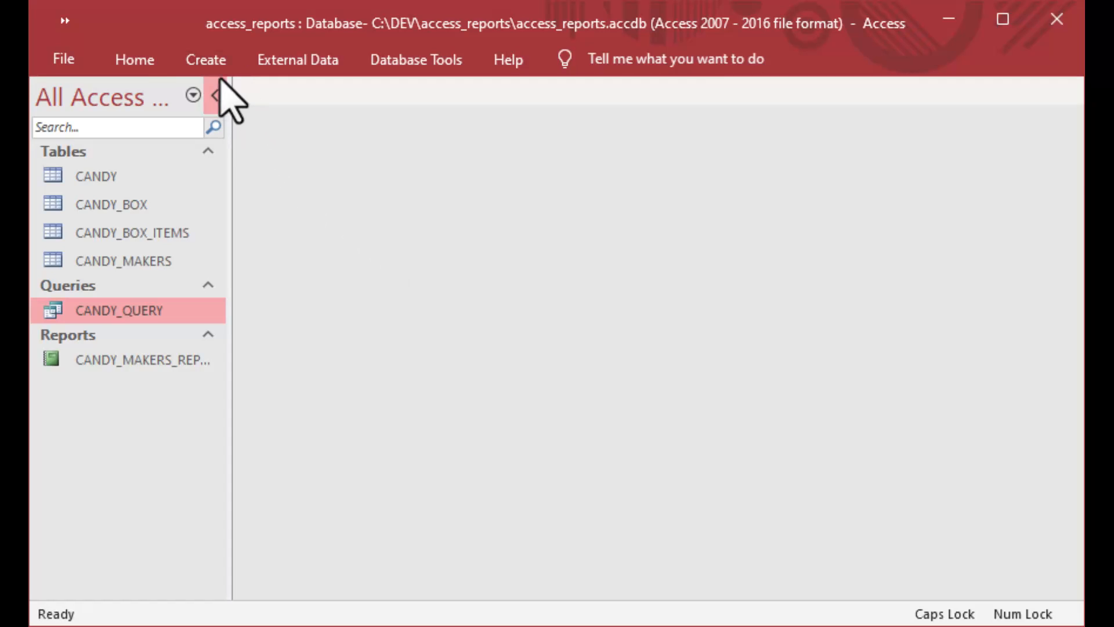
# Run the Report Wizard on CANDY_QUERY with all fields, tabular layout, titled CANDY_QUERY_REPORT.
pyautogui.click(207, 68)
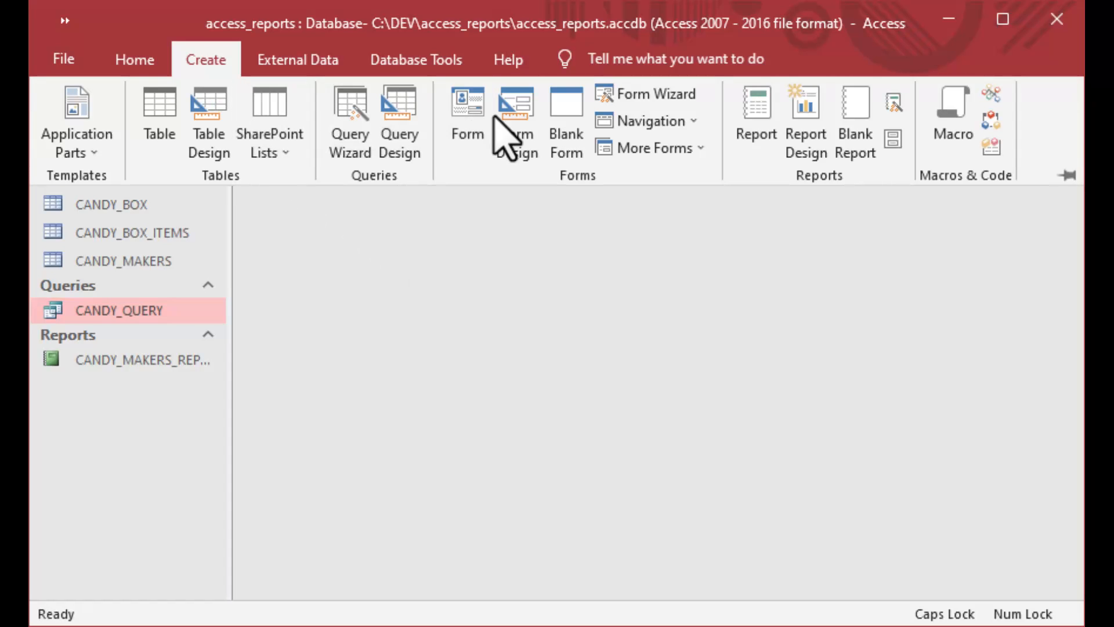
pyautogui.click(893, 104)
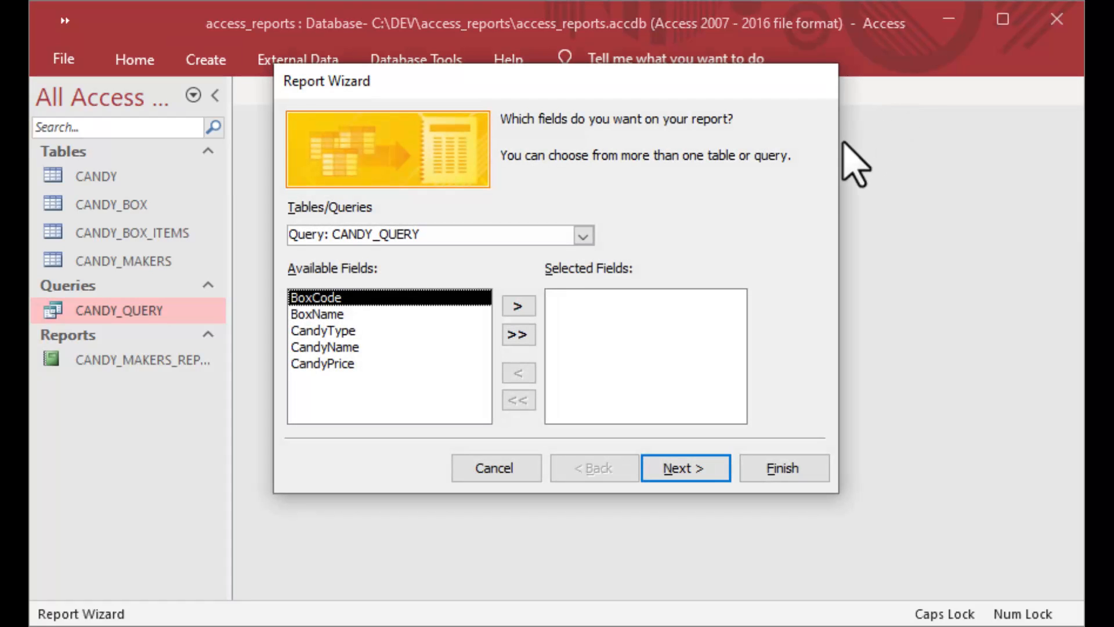
pyautogui.click(518, 335)
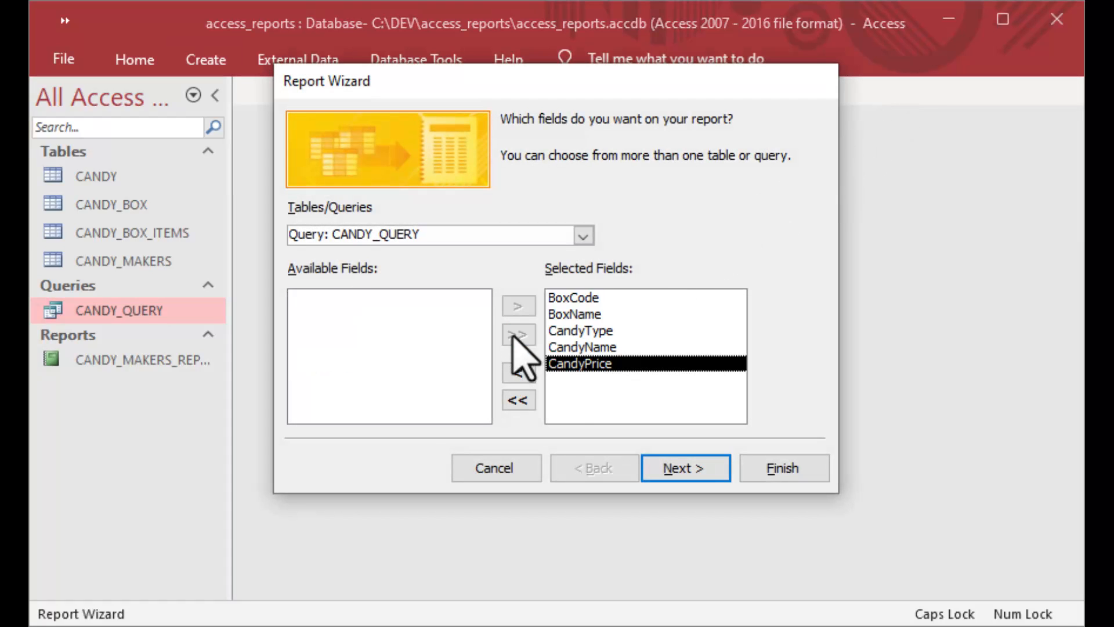
pyautogui.click(672, 471)
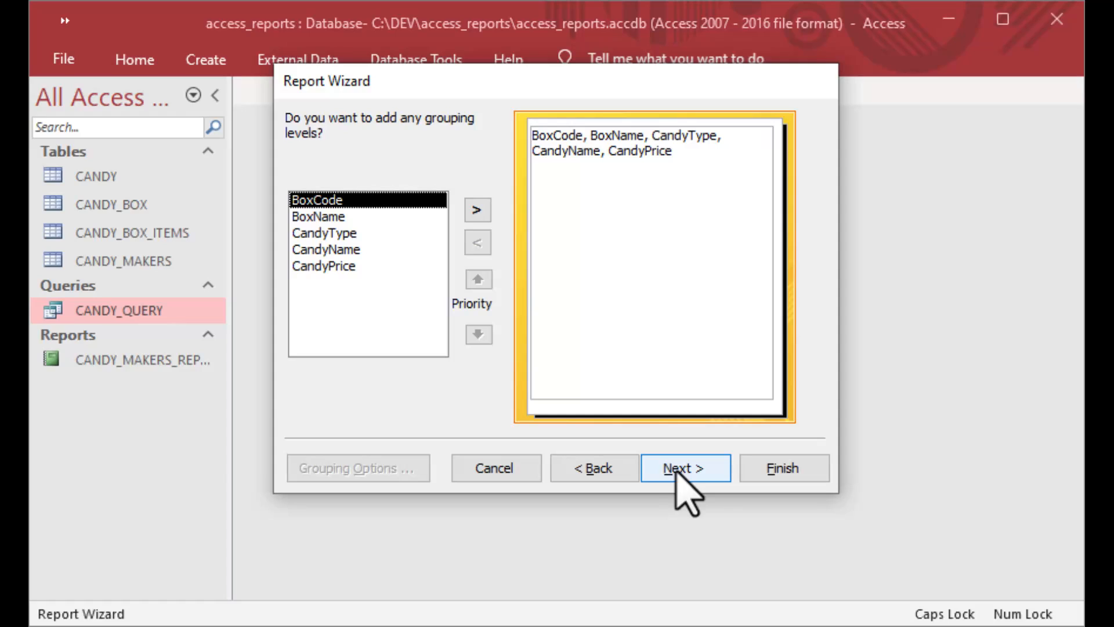
pyautogui.click(683, 468)
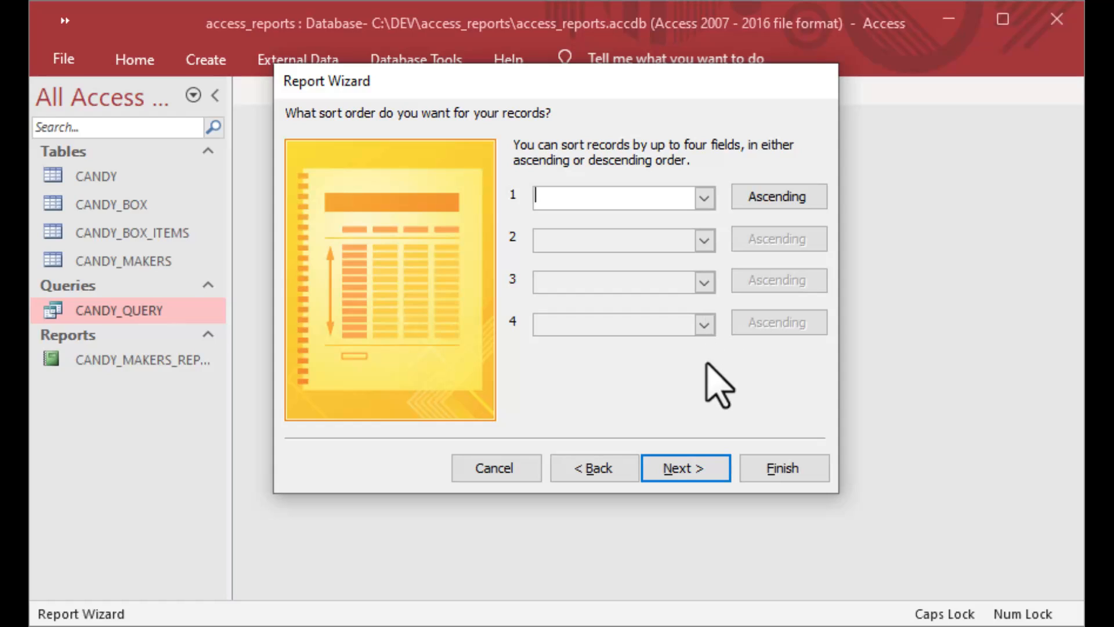
pyautogui.click(686, 470)
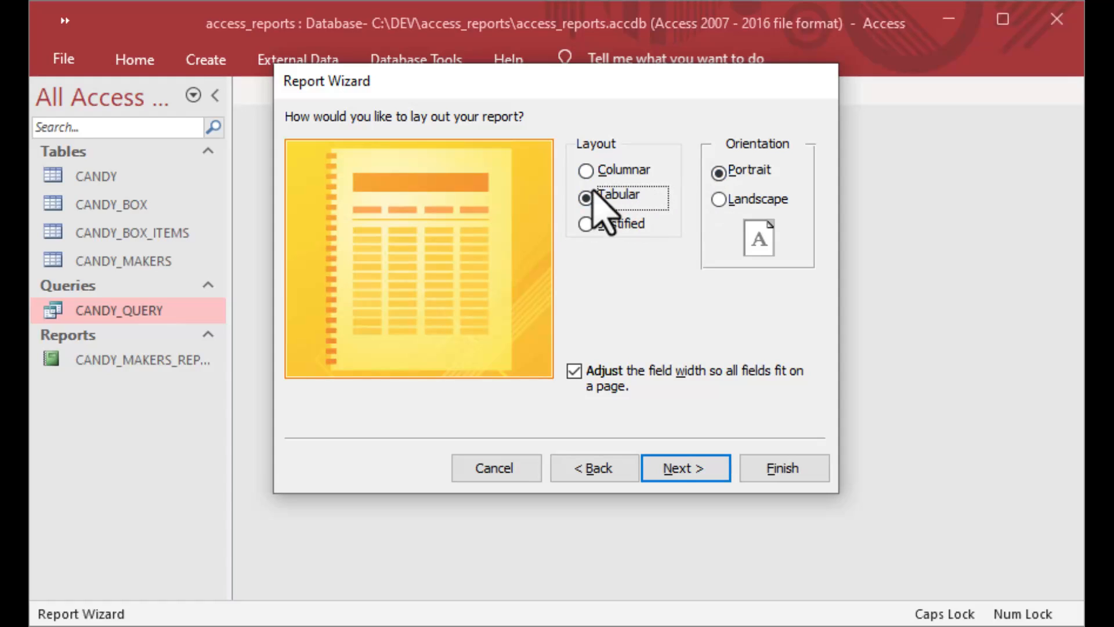
pyautogui.click(698, 468)
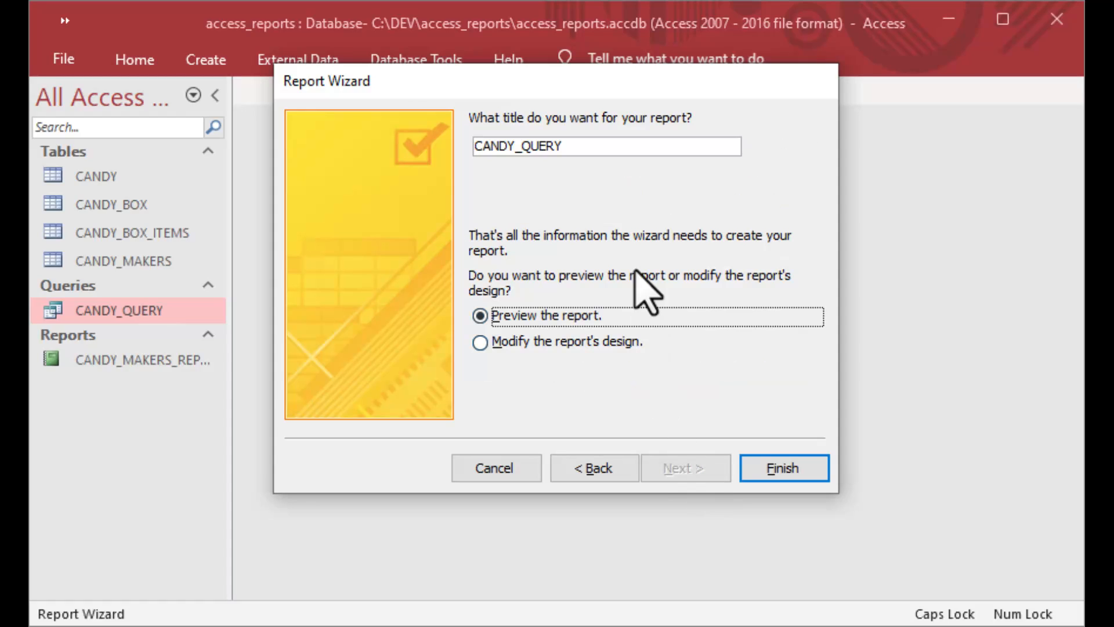
pyautogui.click(631, 150)
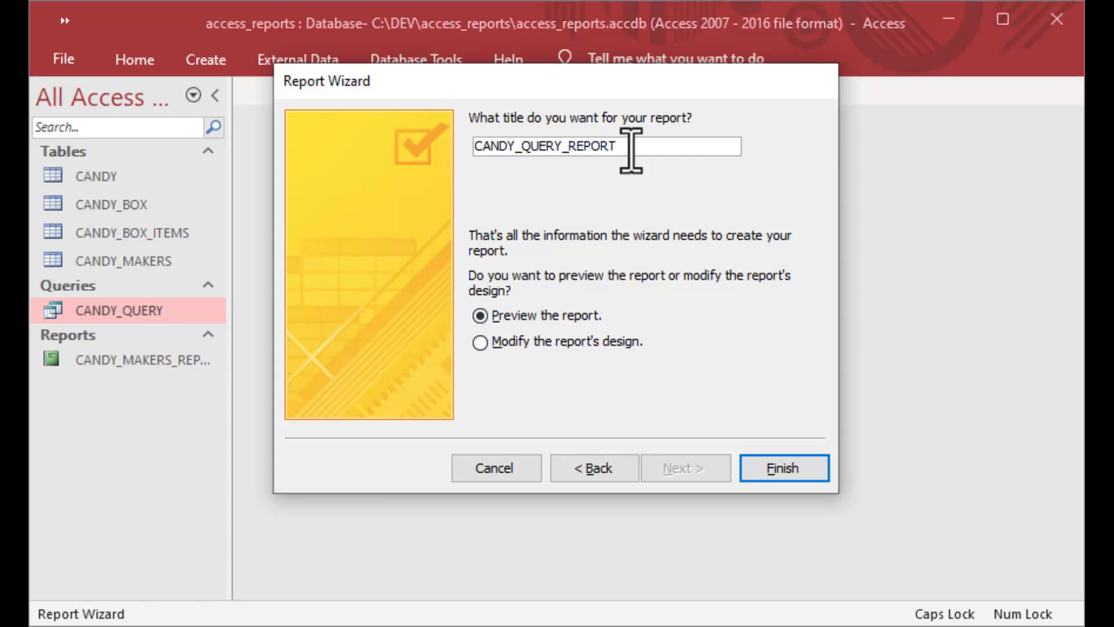
pyautogui.click(785, 471)
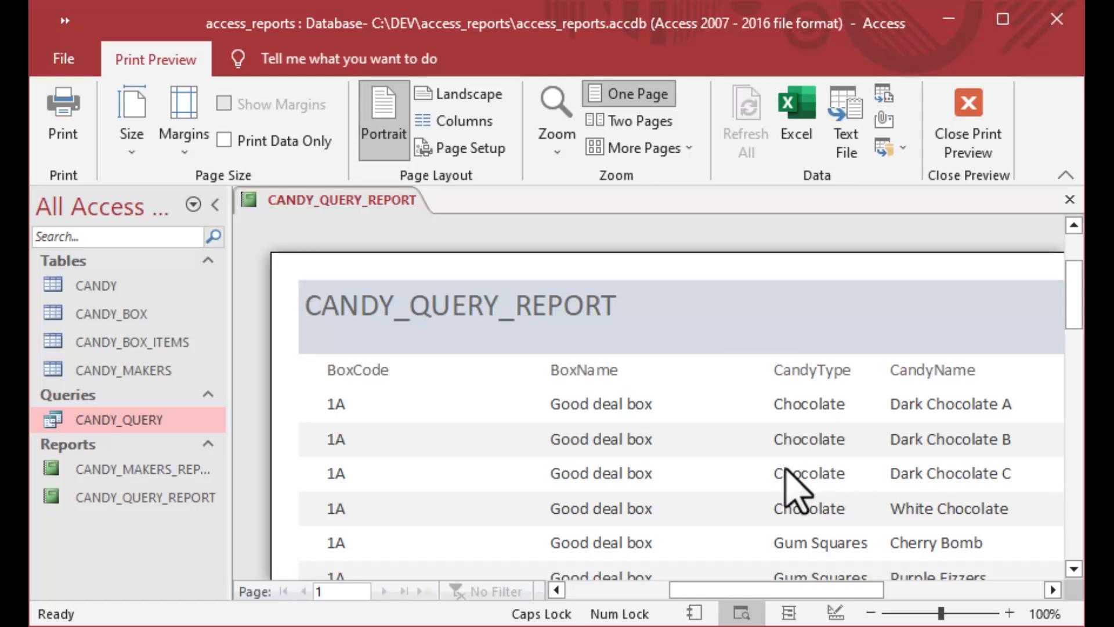
# Collapse the Navigation Pane, zoom out to the whole page, then close print preview and the report.
pyautogui.click(217, 210)
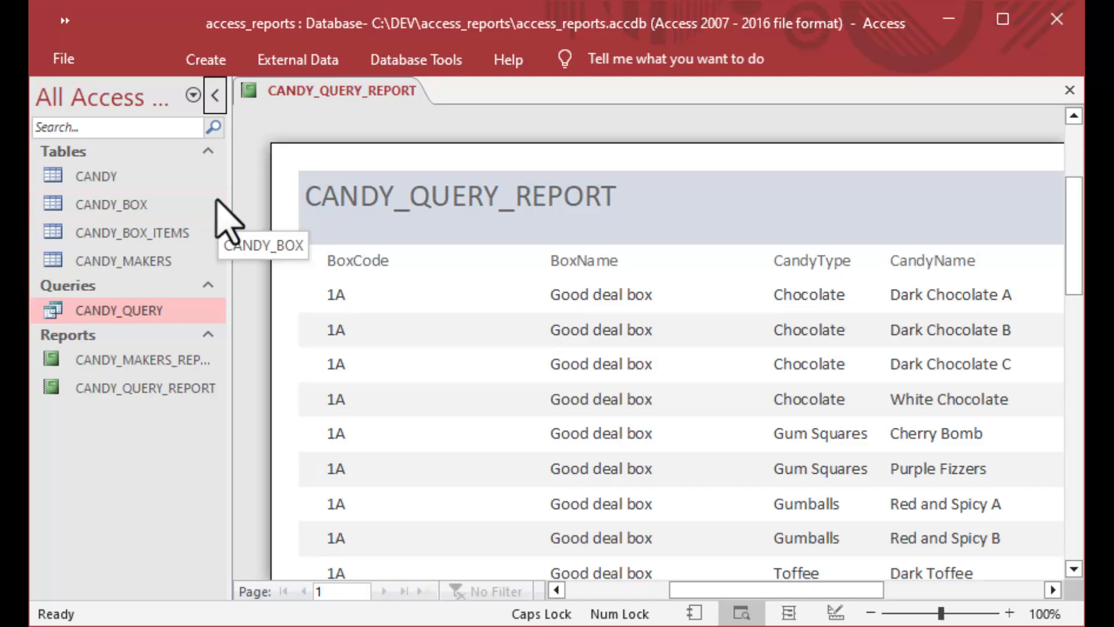
pyautogui.click(215, 97)
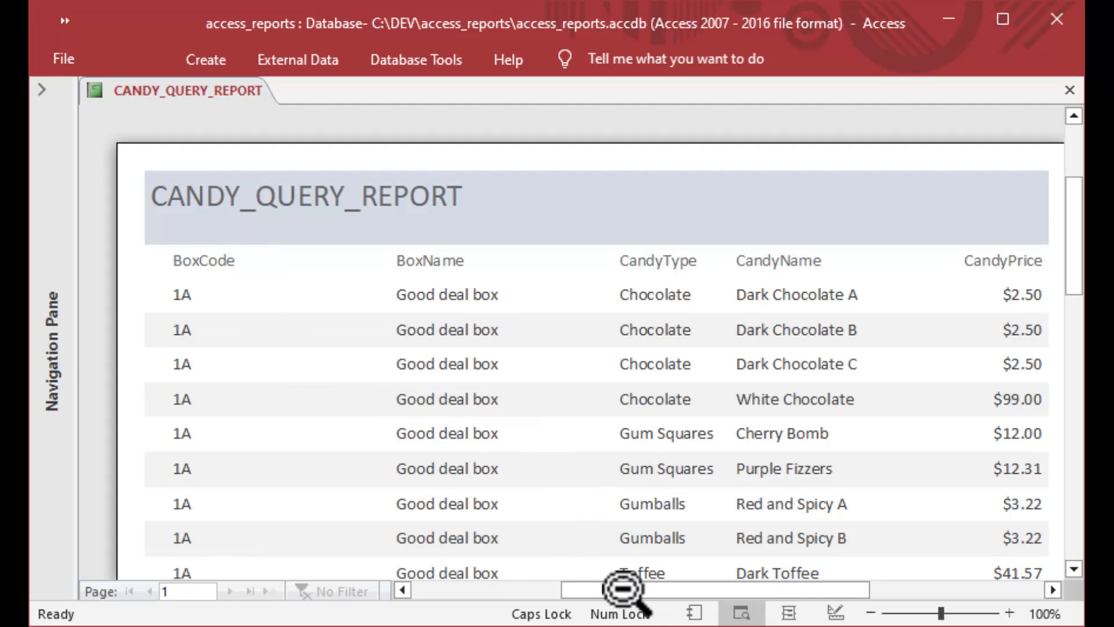
pyautogui.moveTo(614, 585)
pyautogui.mouseDown()
pyautogui.moveTo(641, 588)
pyautogui.moveTo(622, 591)
pyautogui.mouseUp()
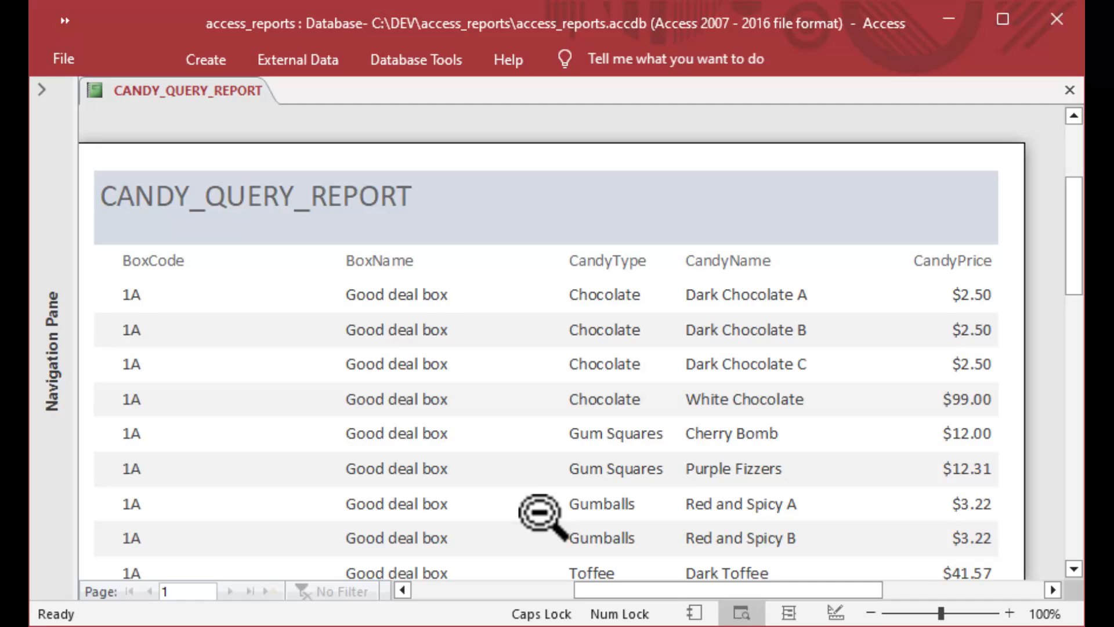
pyautogui.click(530, 429)
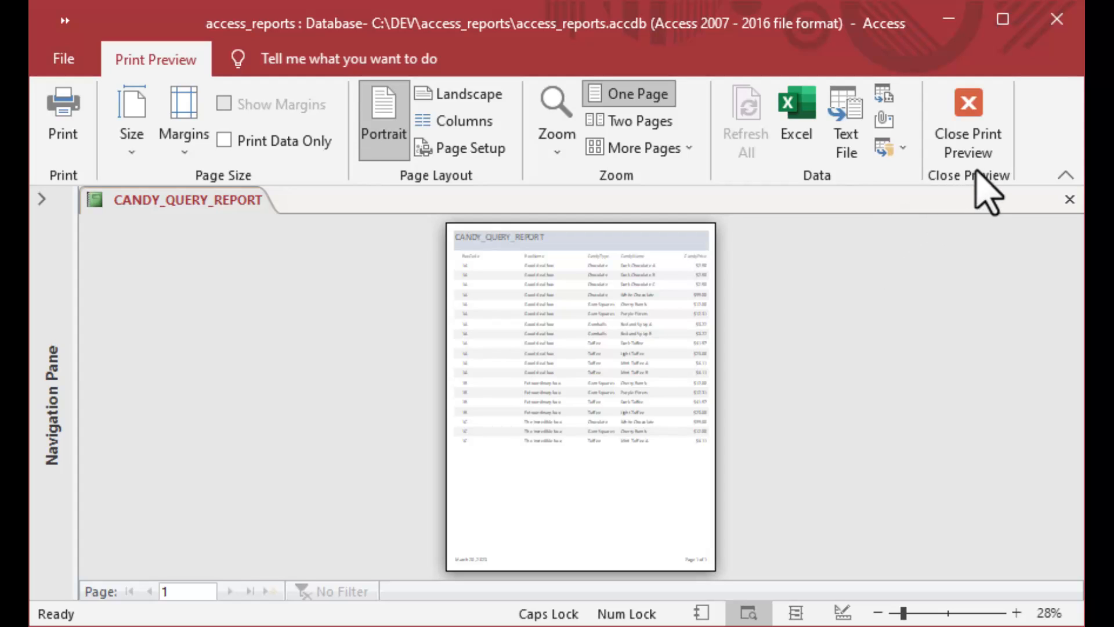
pyautogui.click(977, 118)
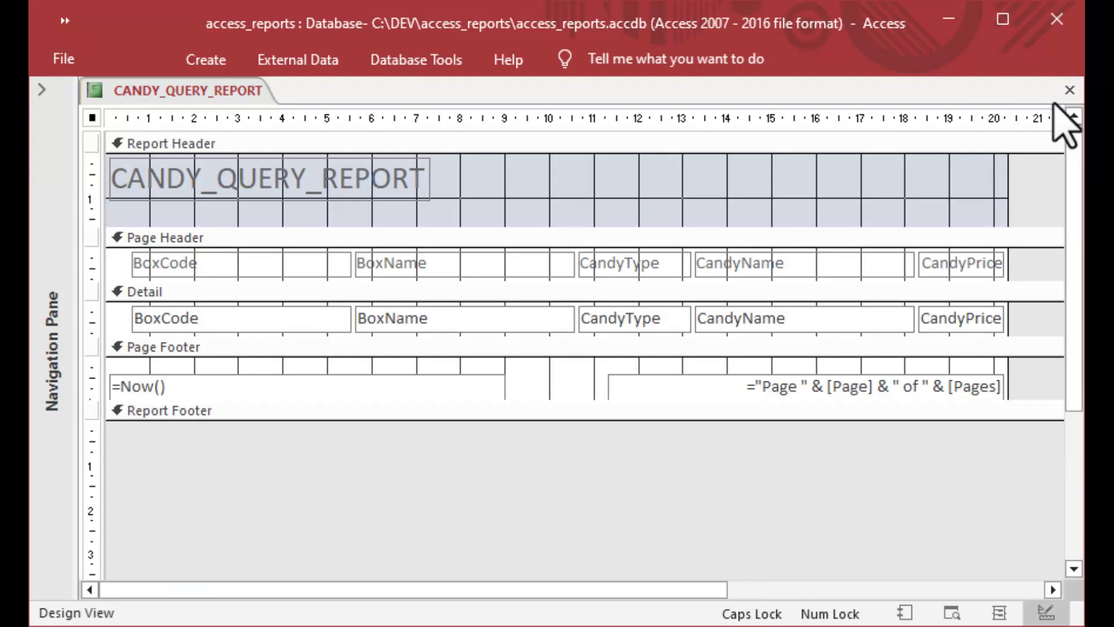
pyautogui.click(1069, 90)
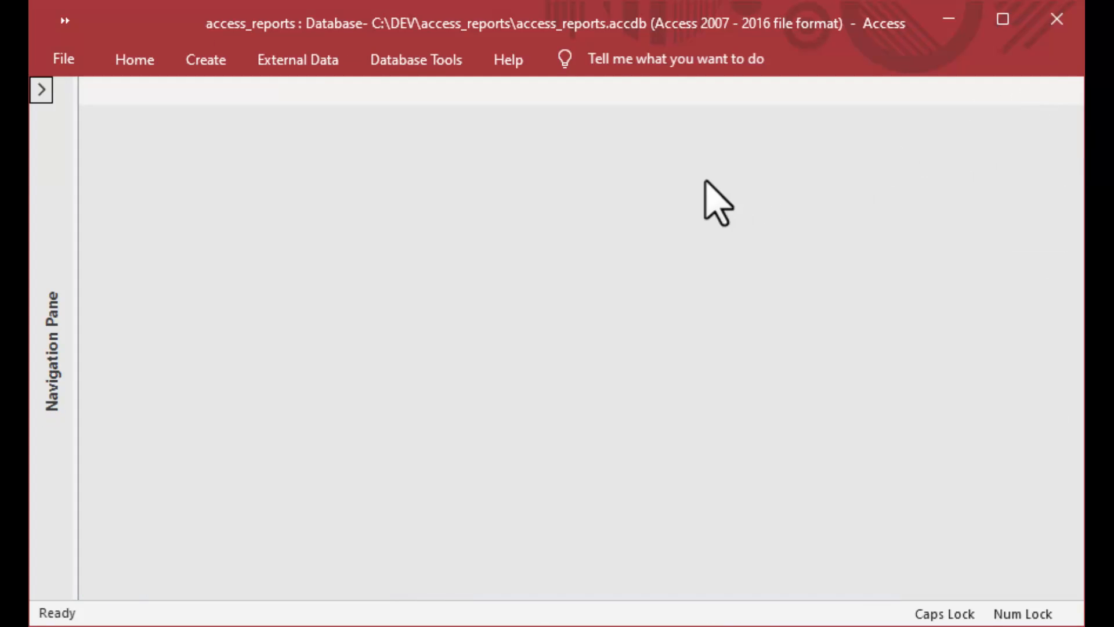
# Open CANDY_QUERY_REPORT in Design View from the Navigation Pane.
pyautogui.click(41, 90)
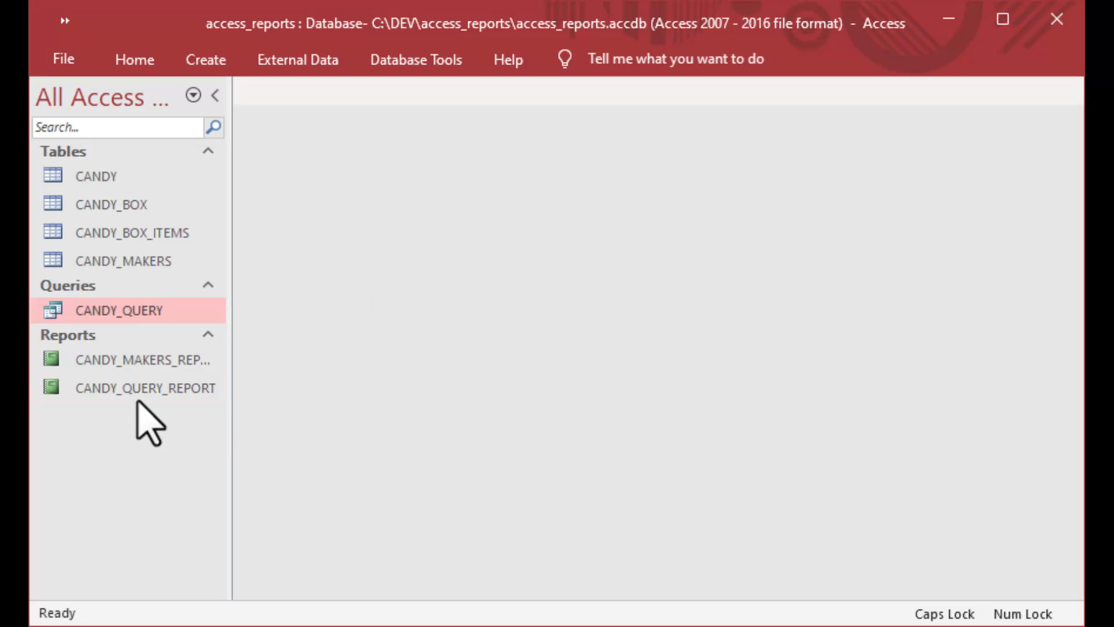
pyautogui.click(113, 390)
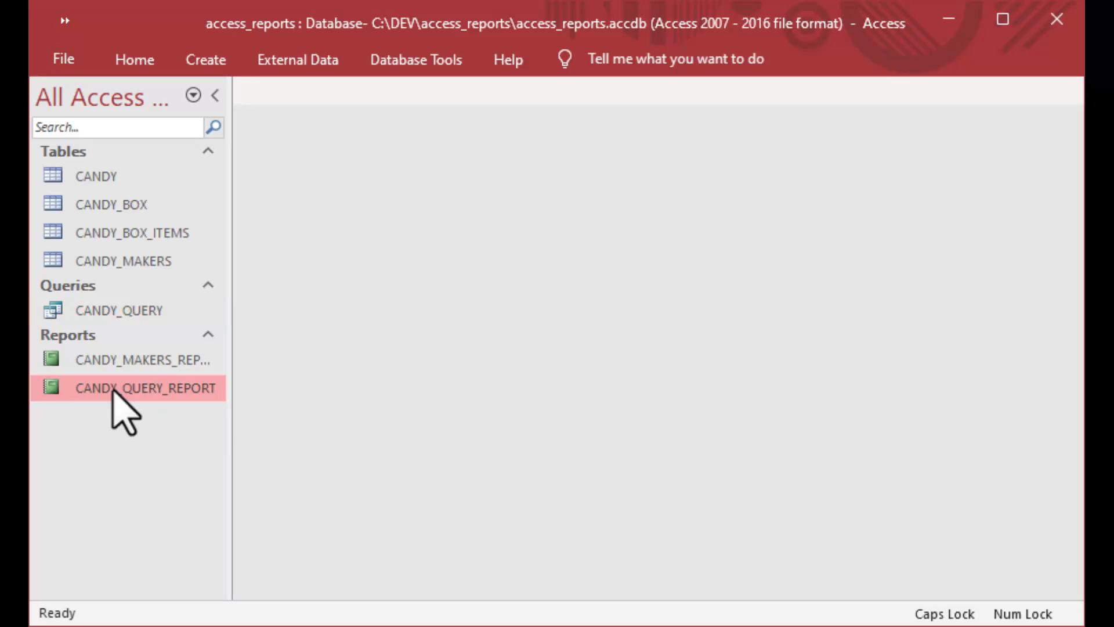
pyautogui.click(118, 361)
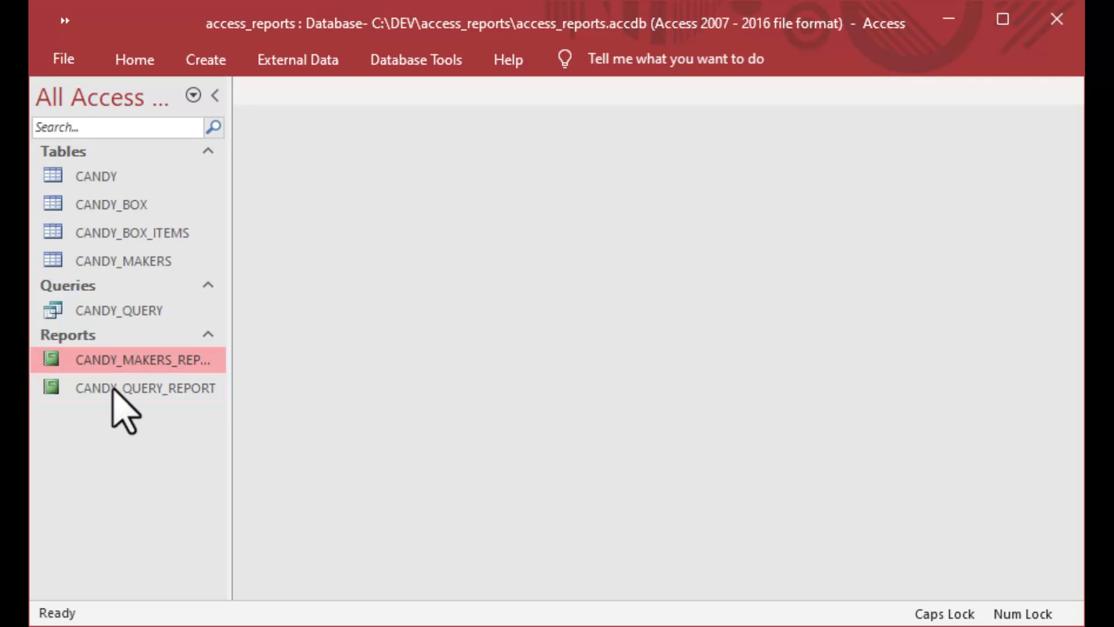
pyautogui.click(112, 392)
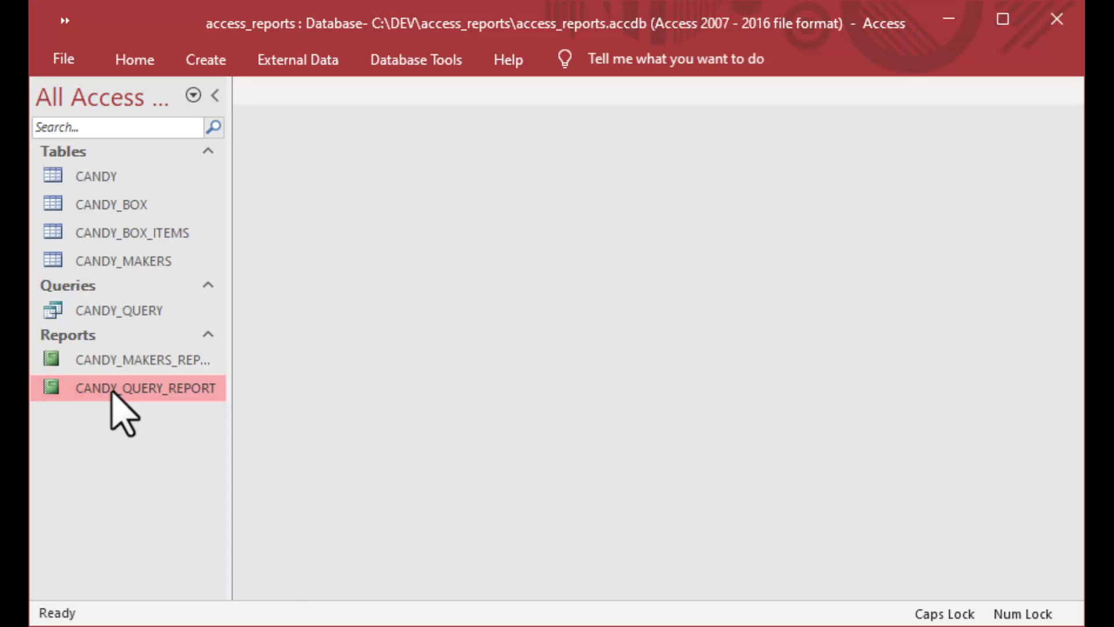
pyautogui.rightClick(111, 392)
pyautogui.click(152, 460)
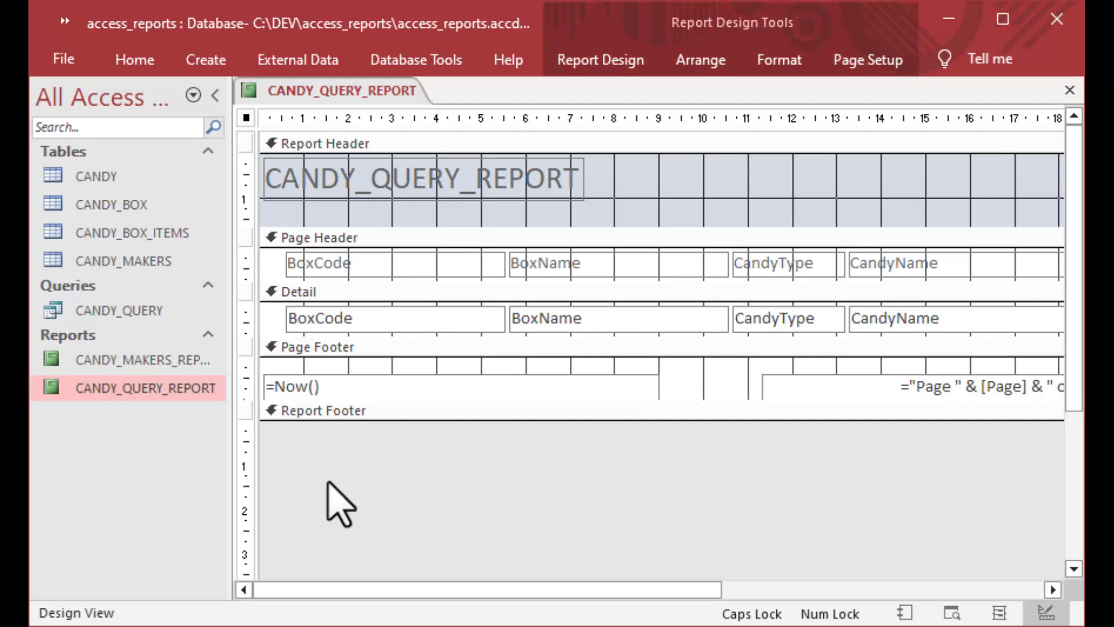
# Select each report section, then the Page Header labels, Detail fields and footer fields in turn.
pyautogui.click(416, 295)
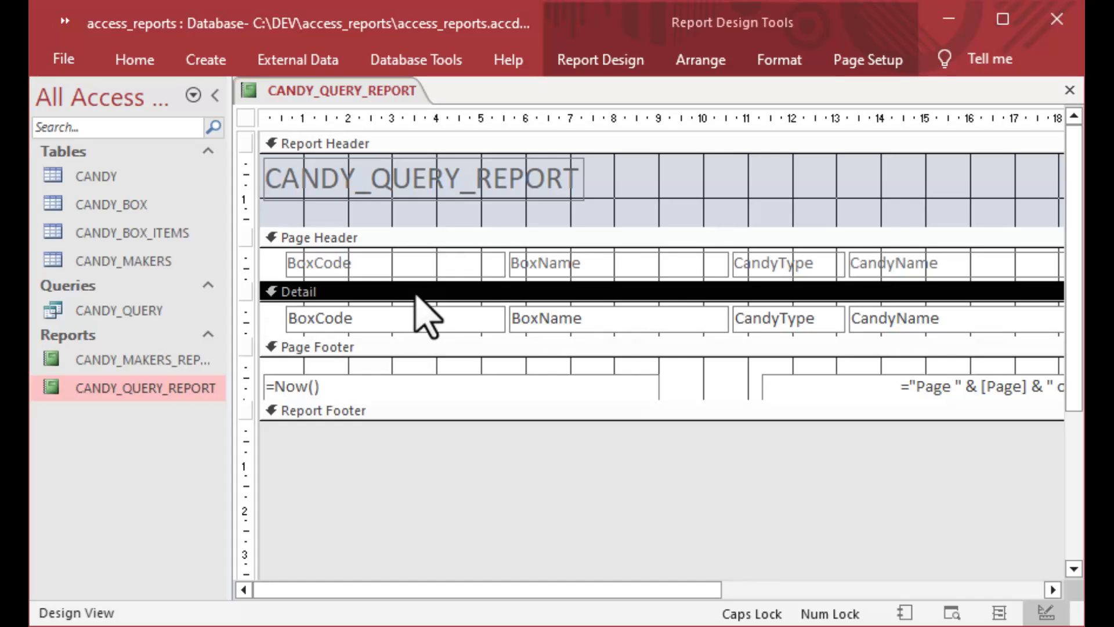
pyautogui.click(459, 237)
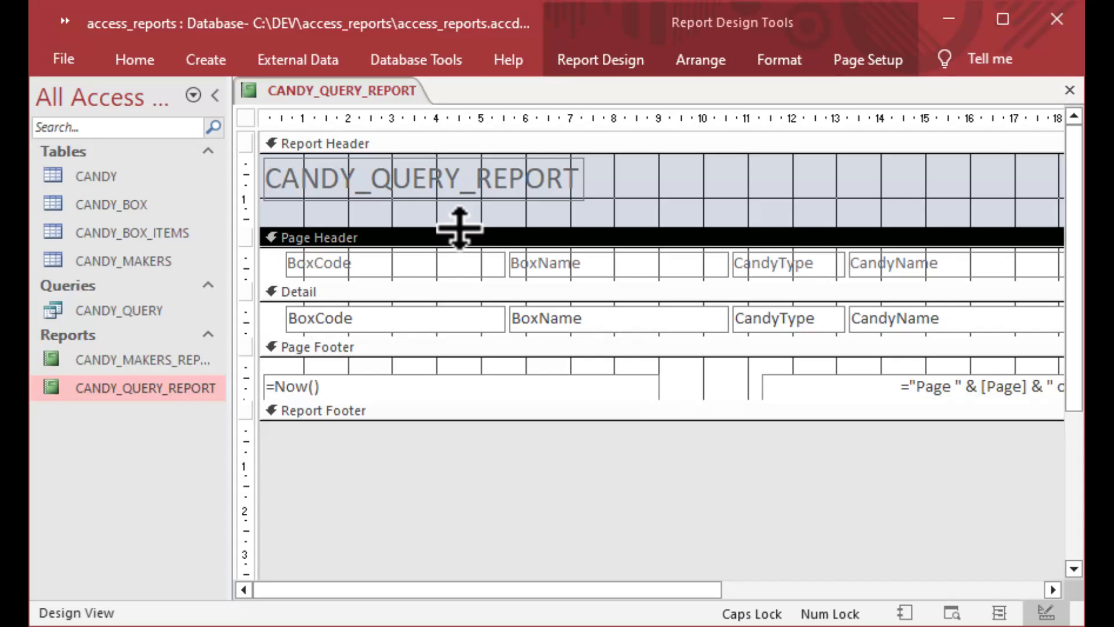
pyautogui.click(468, 352)
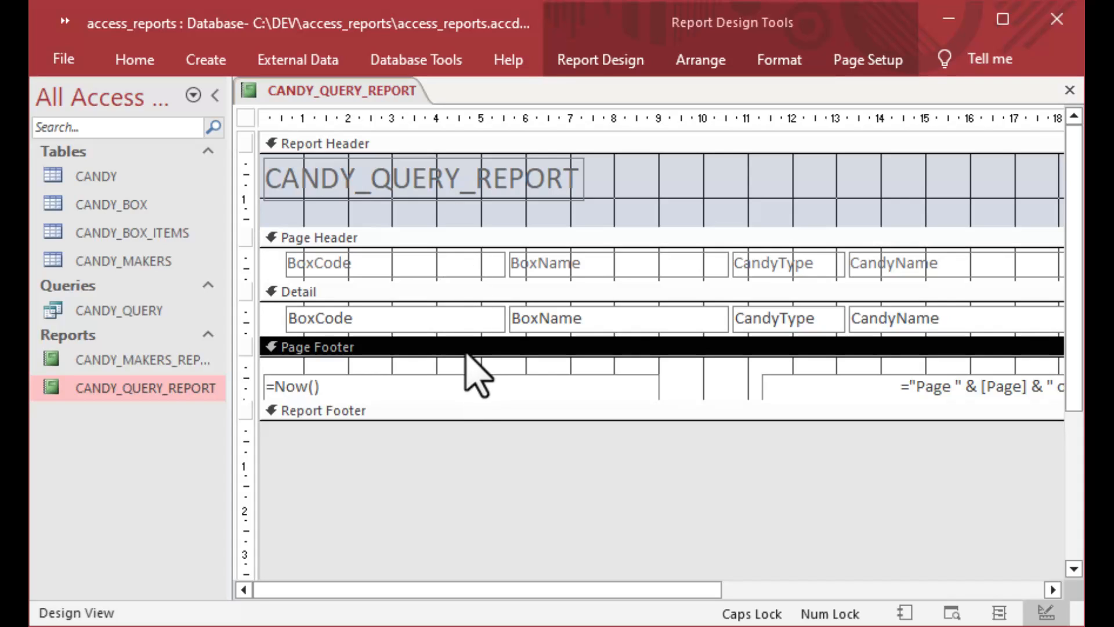
pyautogui.click(459, 413)
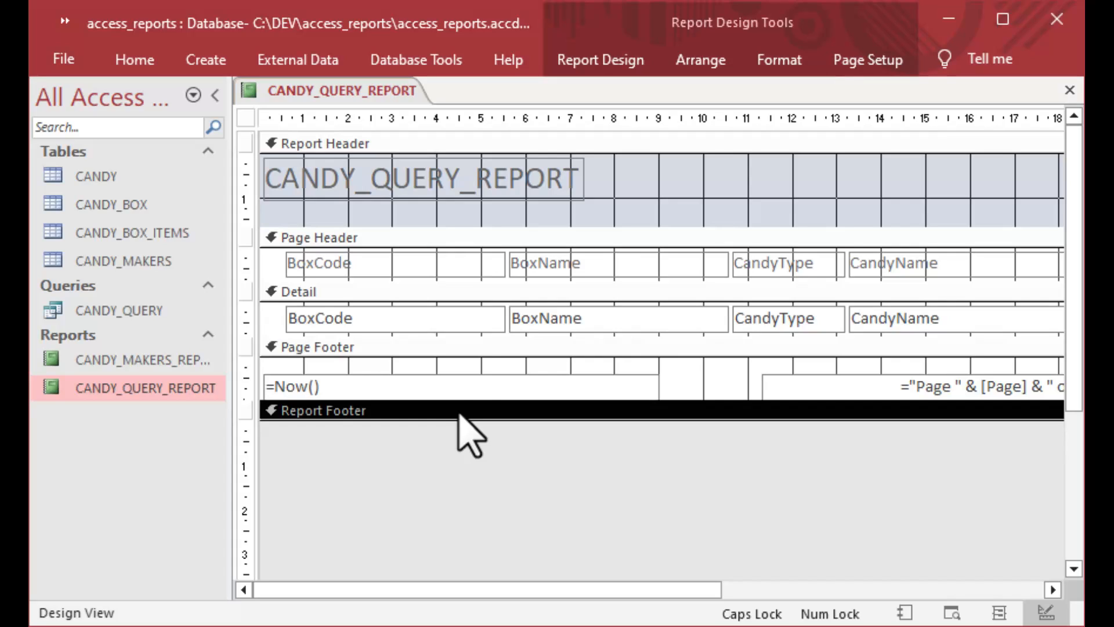
pyautogui.click(498, 144)
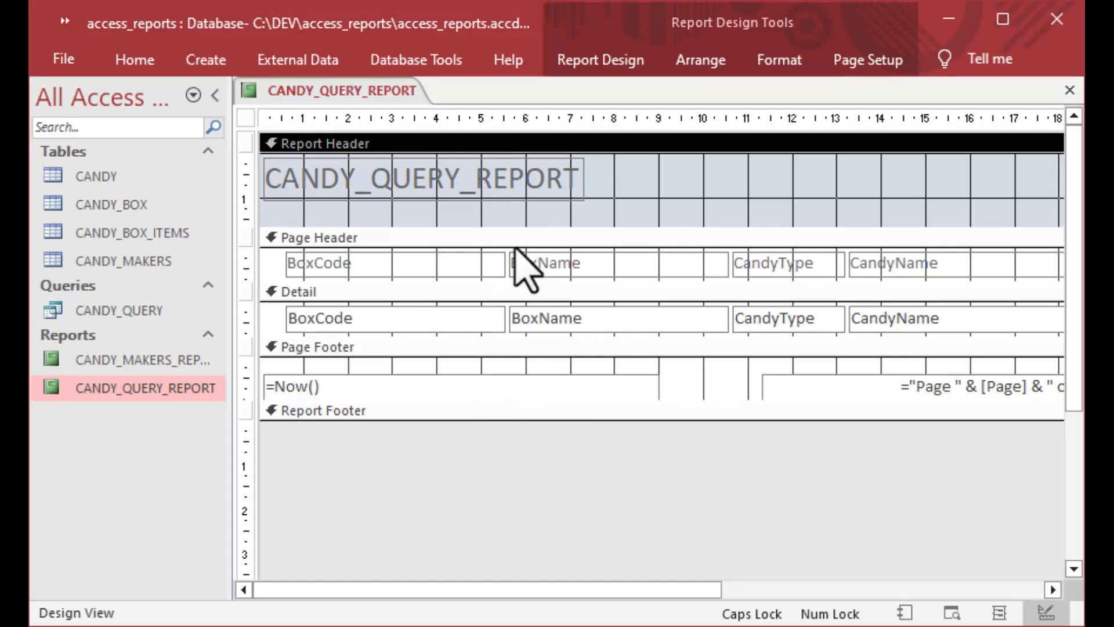
pyautogui.click(250, 264)
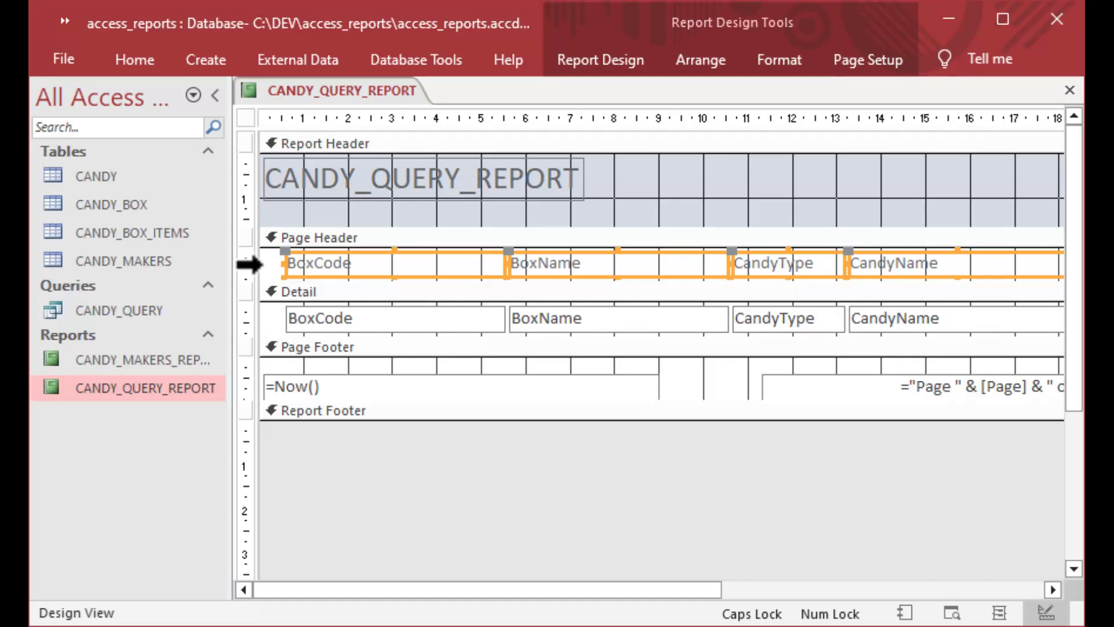
pyautogui.click(246, 326)
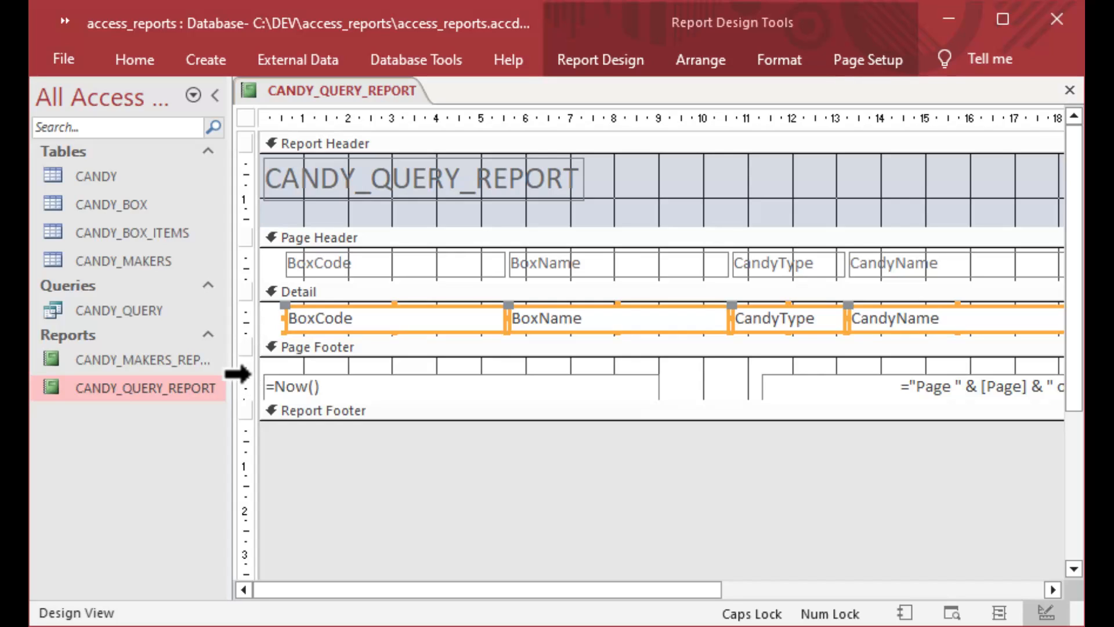
pyautogui.click(246, 388)
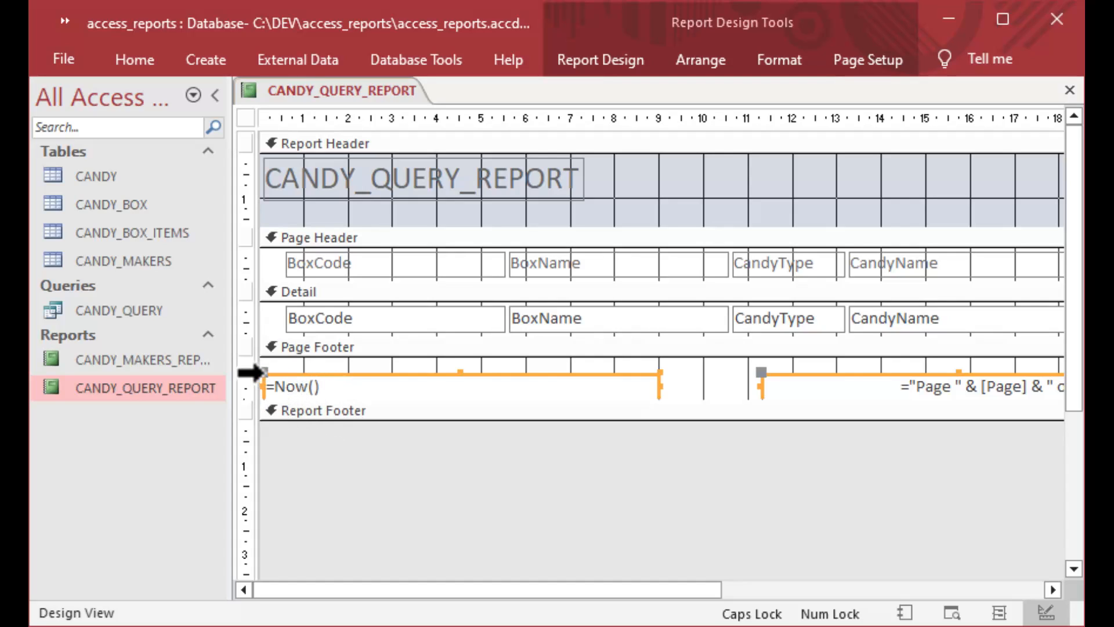
# Replace the report header title CANDY_QUERY_REPORT with the text 'Candy Box Listing'.
pyautogui.click(414, 174)
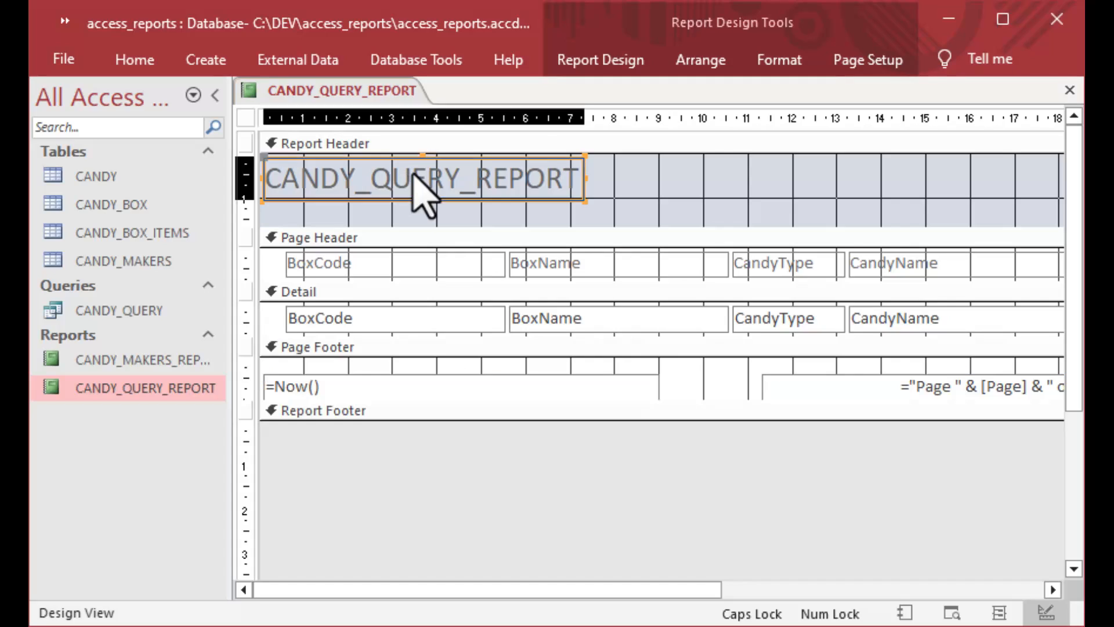
pyautogui.click(525, 179)
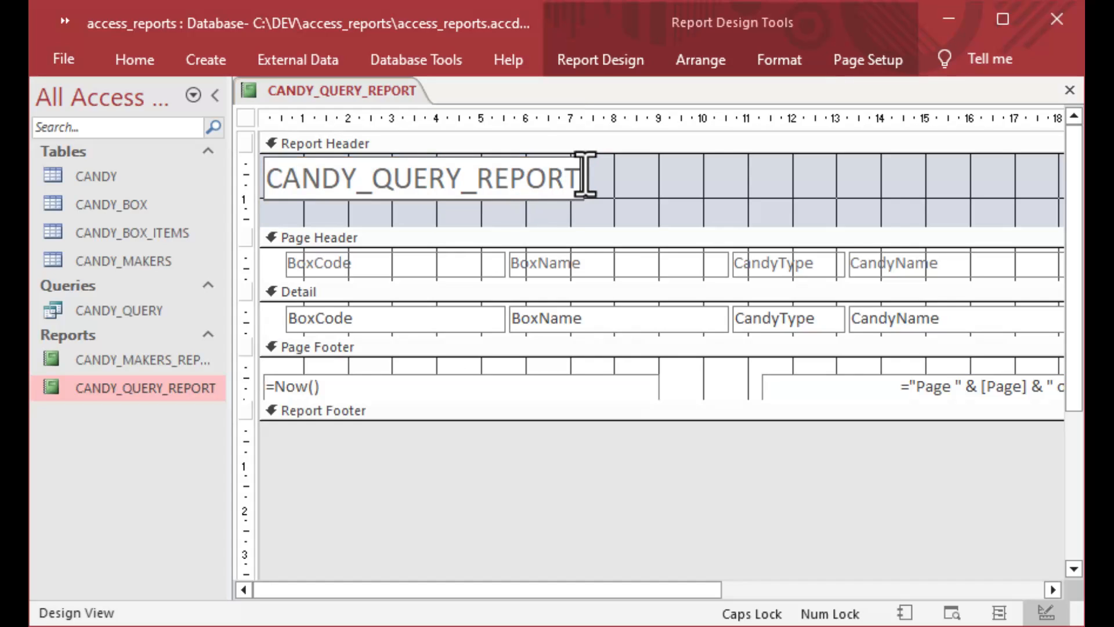
pyautogui.press('BackSpace')
pyautogui.press('BackSpace')
pyautogui.press('BackSpace')
pyautogui.press('BackSpace')
pyautogui.press('BackSpace')
pyautogui.press('BackSpace')
pyautogui.press('BackSpace')
pyautogui.press('BackSpace')
pyautogui.press('BackSpace')
pyautogui.press('BackSpace')
pyautogui.press('BackSpace')
pyautogui.press('BackSpace')
pyautogui.press('BackSpace')
pyautogui.press('BackSpace')
pyautogui.press('BackSpace')
pyautogui.press('BackSpace')
pyautogui.press('BackSpace')
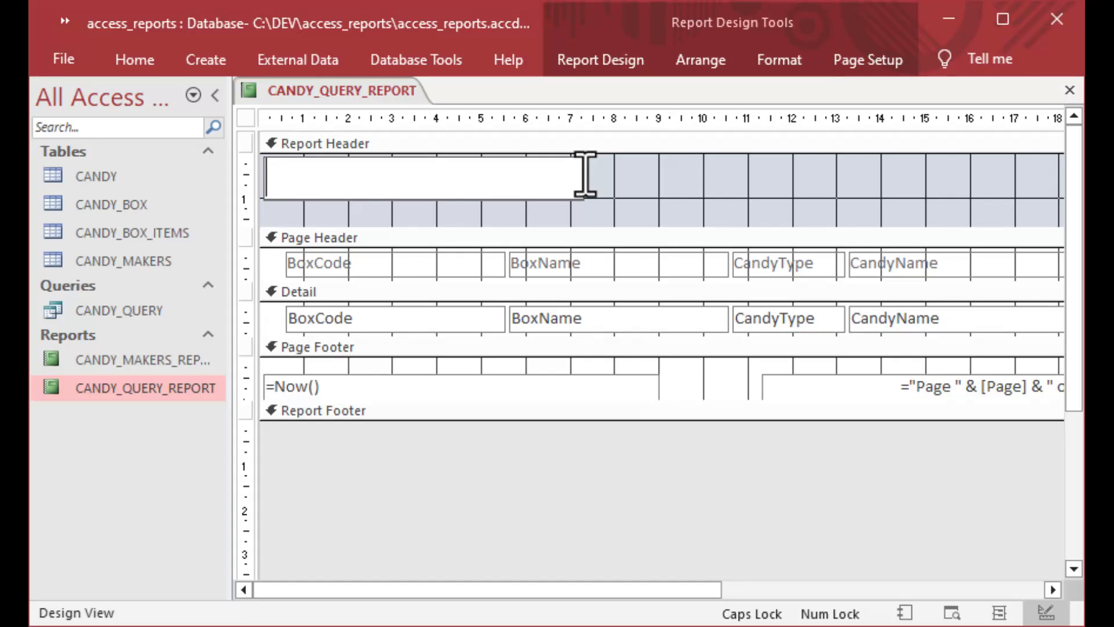
pyautogui.write('Candy')
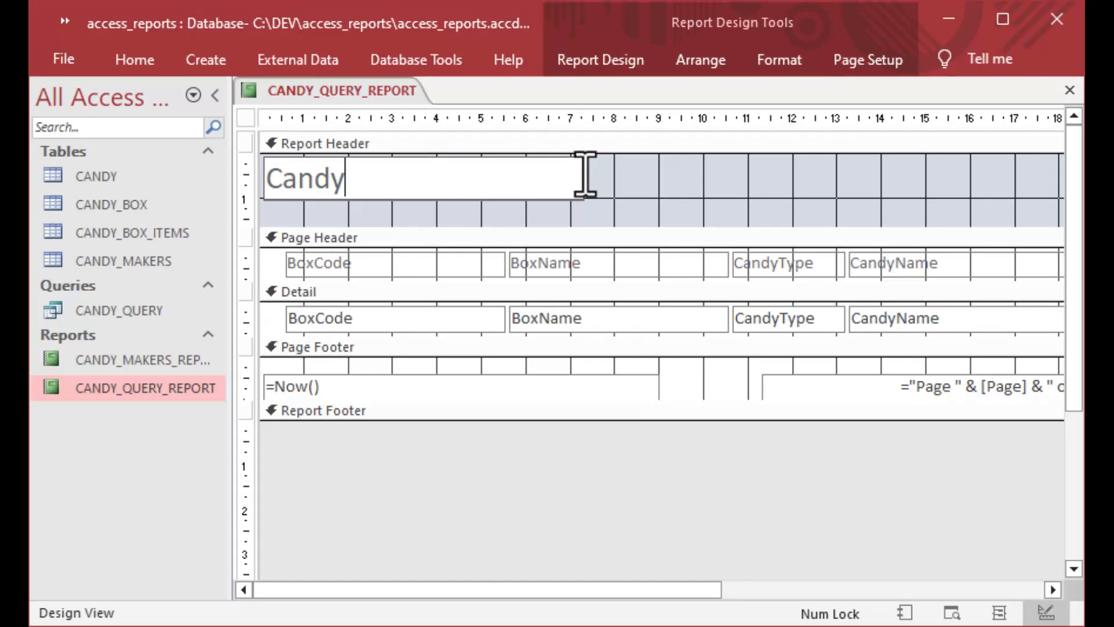
pyautogui.write(' Box Listing')
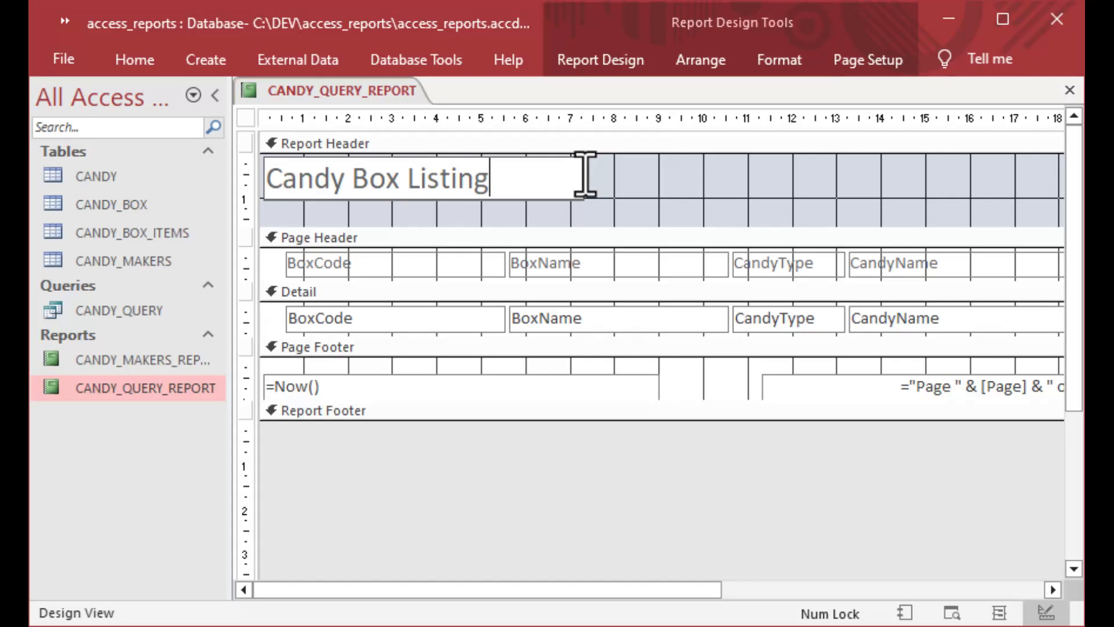
pyautogui.click(641, 199)
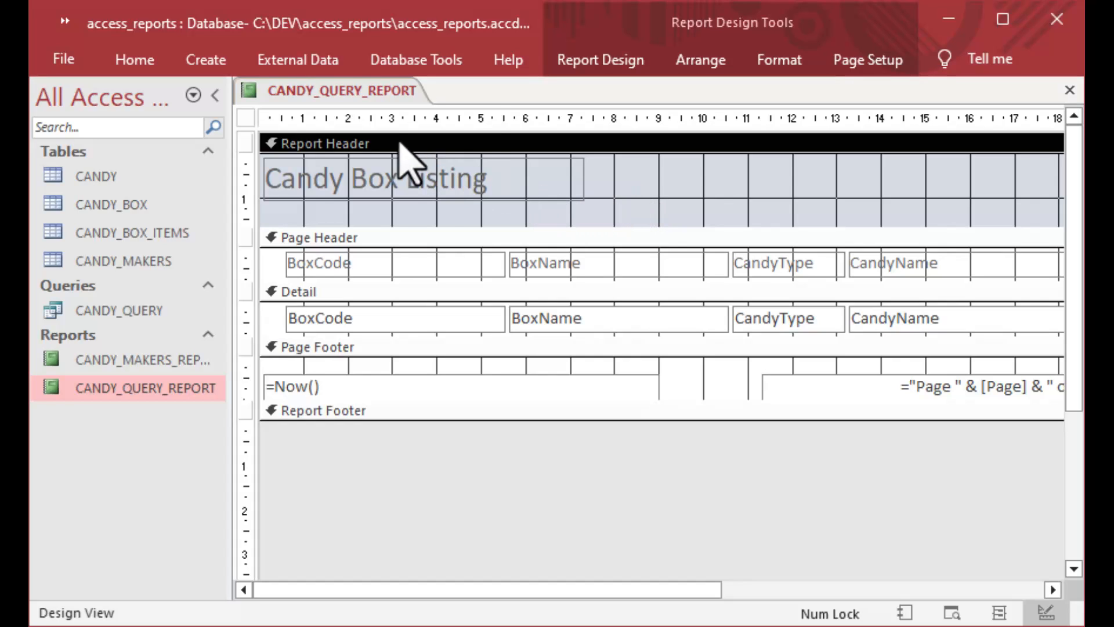
# Switch the report to Print Preview, hide the Navigation Pane, and scroll through every row.
pyautogui.rightClick(350, 95)
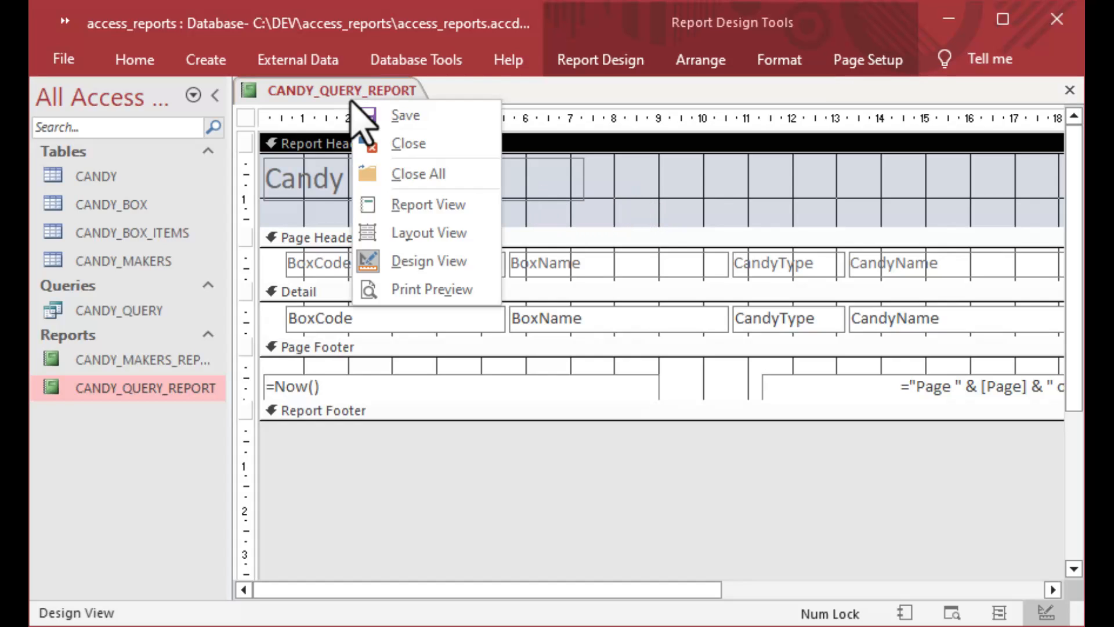
pyautogui.click(432, 289)
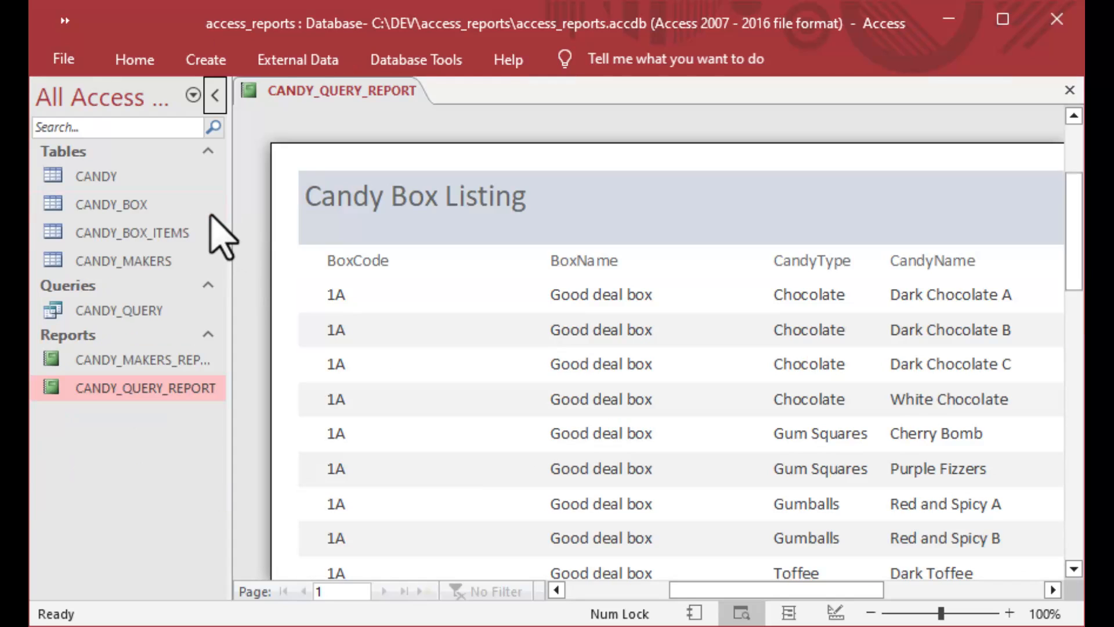
pyautogui.click(221, 105)
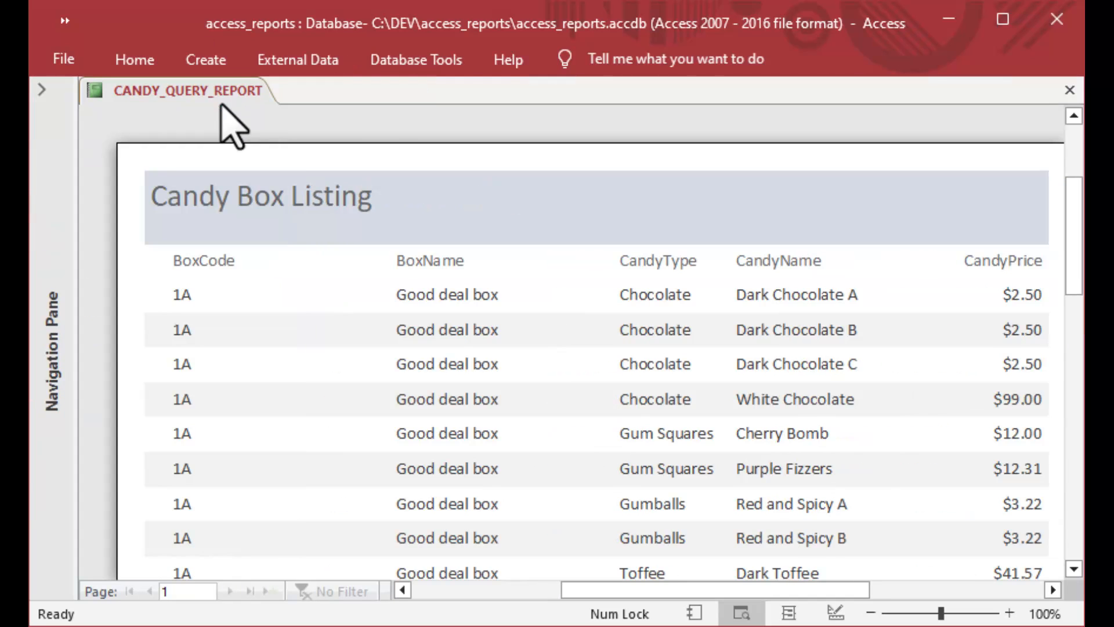
pyautogui.moveTo(586, 590); pyautogui.dragTo(591, 590)
pyautogui.scroll(-5, 598, 459)
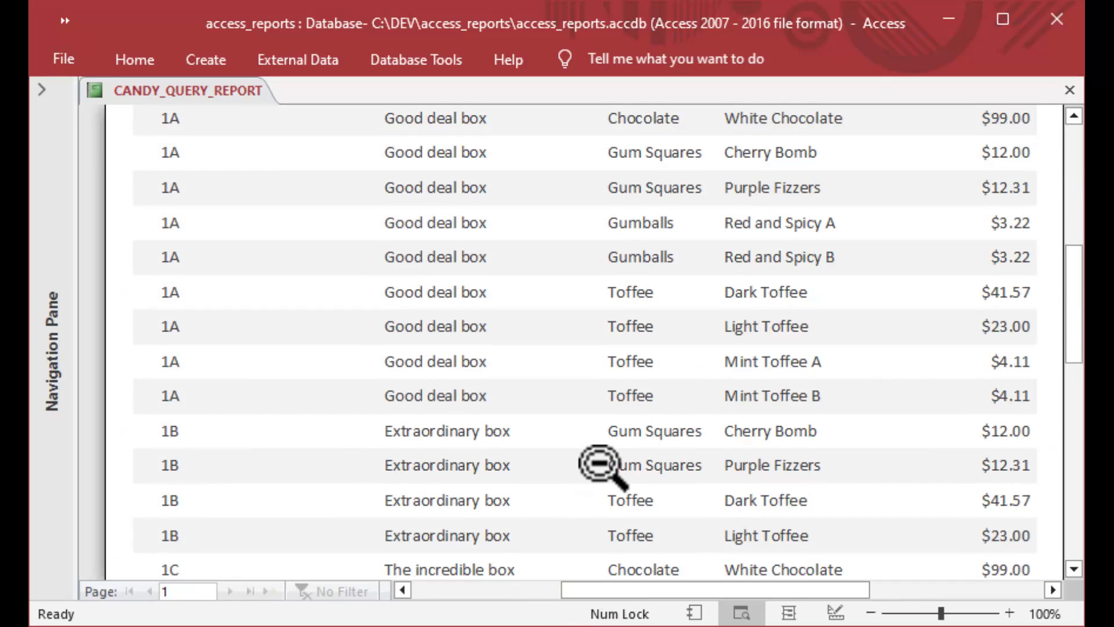
pyautogui.scroll(-3, 601, 464)
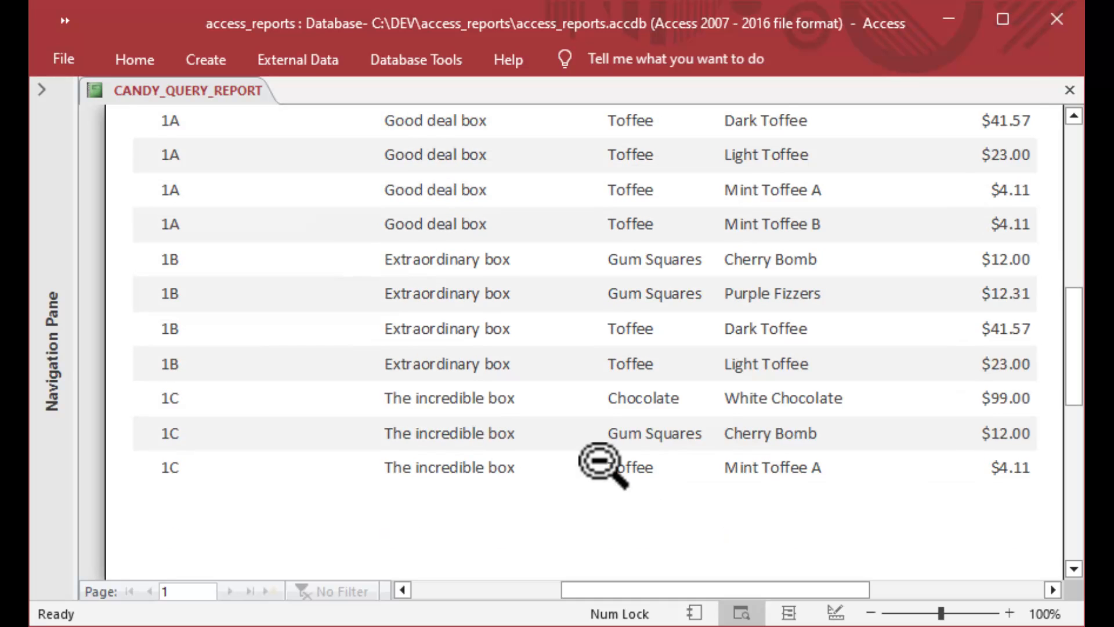
pyautogui.scroll(4, 601, 463)
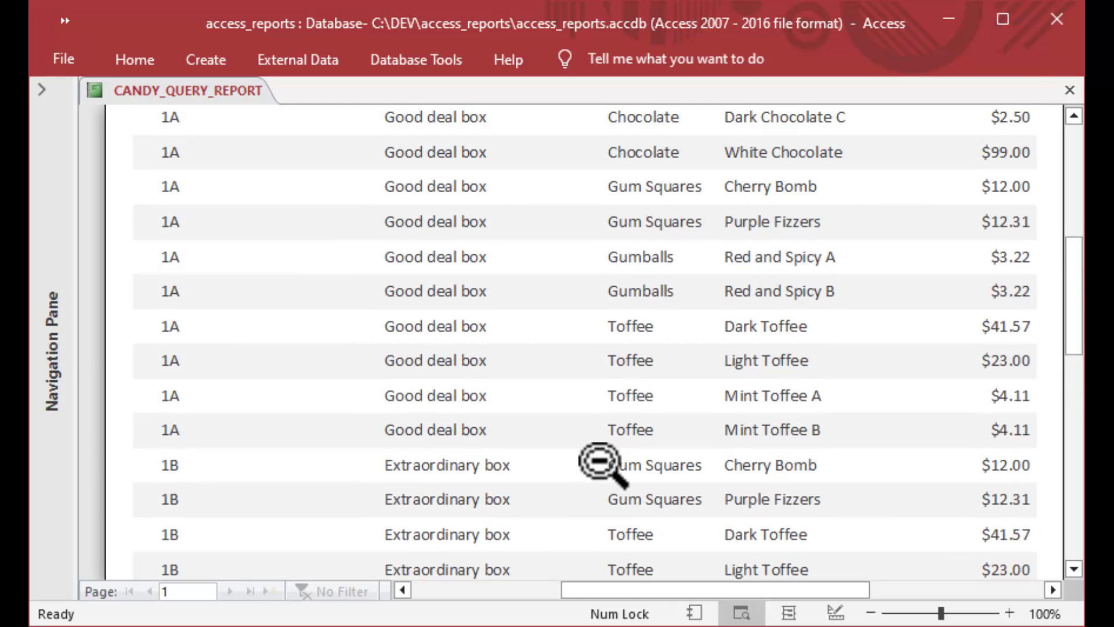
pyautogui.scroll(4, 601, 463)
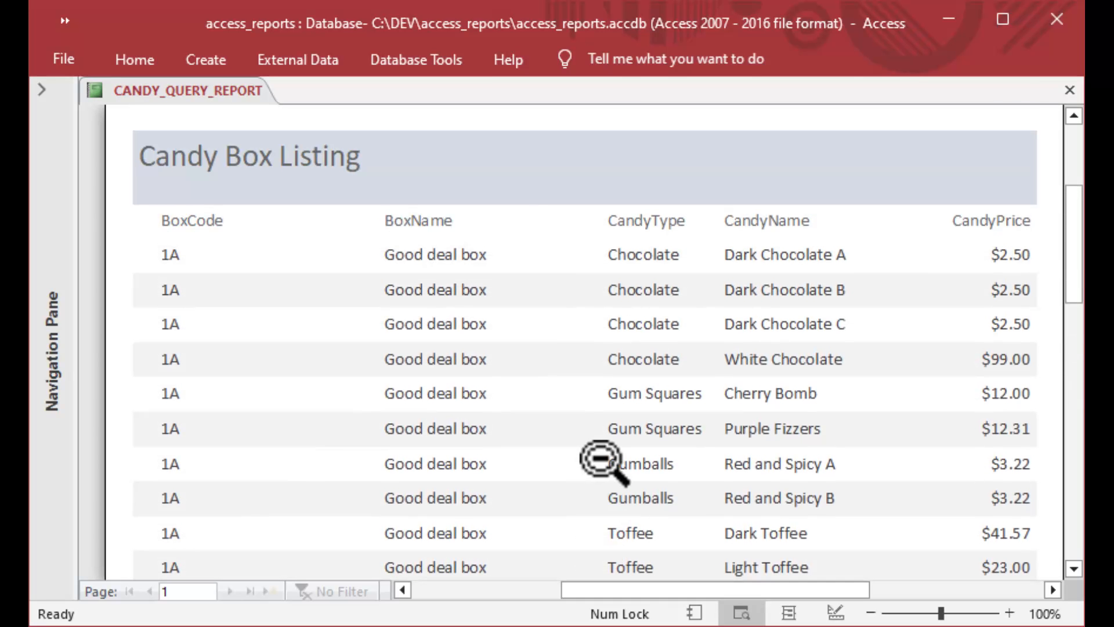
pyautogui.scroll(2, 603, 460)
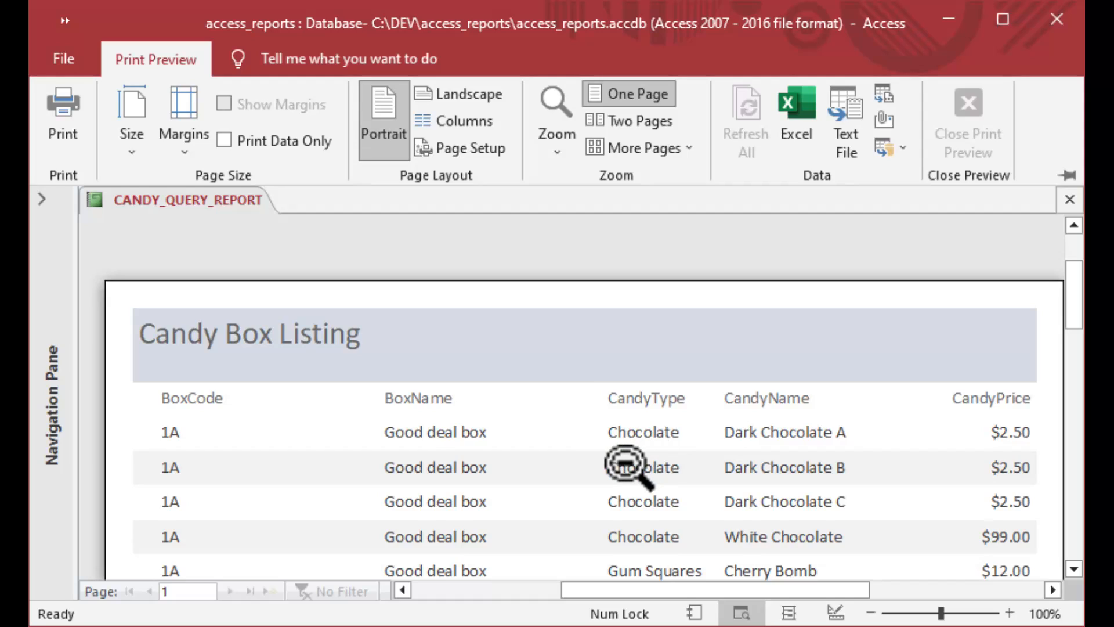
# Zoom out, review the Margins and Size presets without changing them, and open the Print dialog.
pyautogui.click(625, 464)
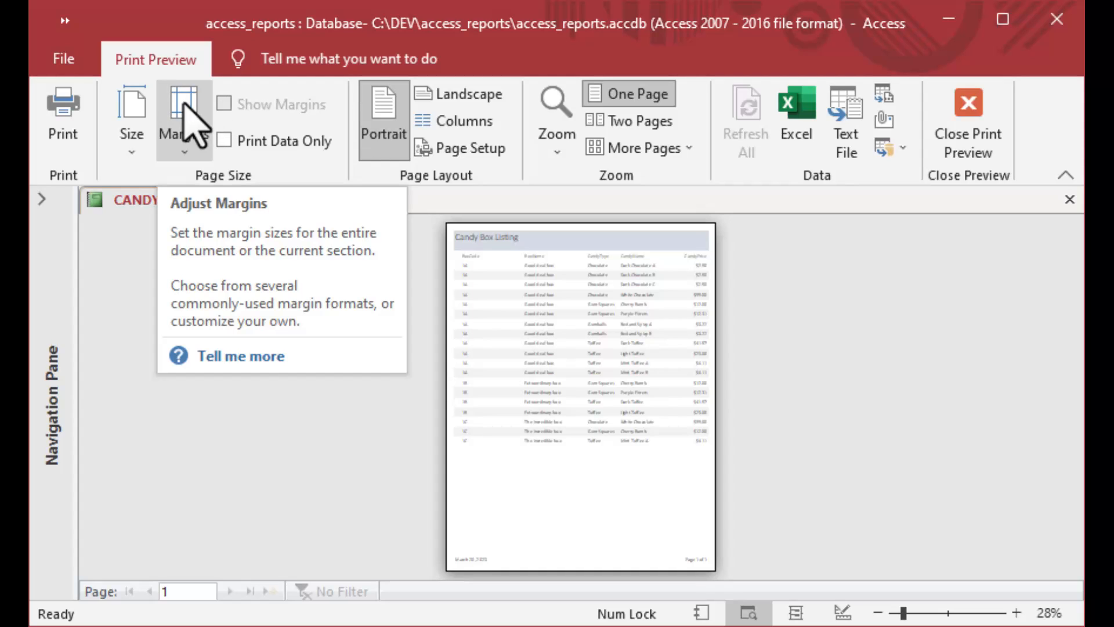
pyautogui.click(178, 150)
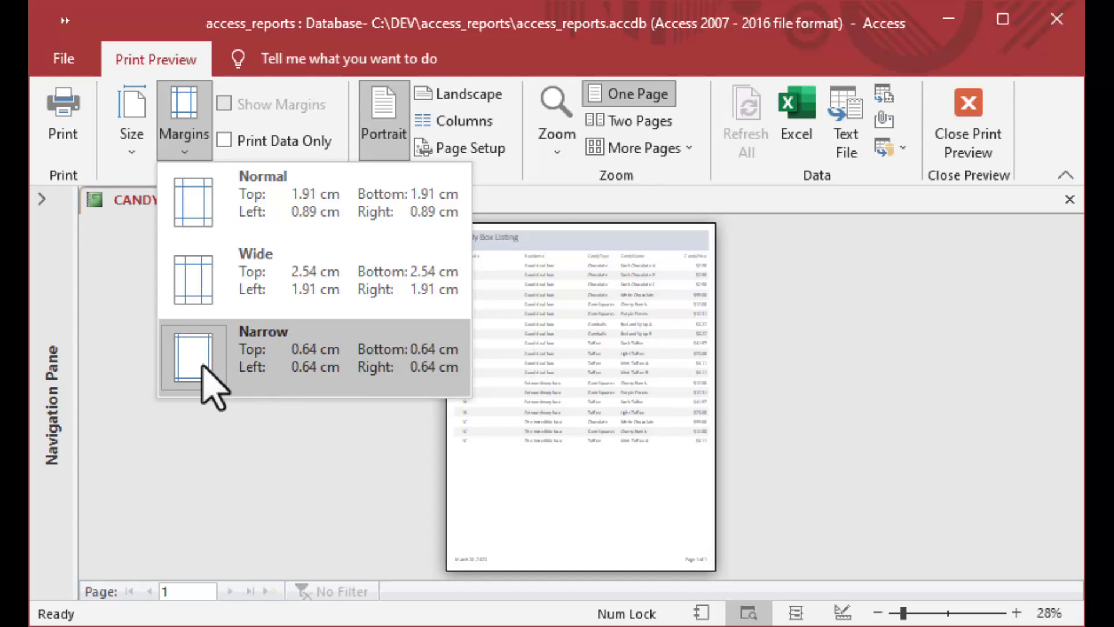
pyautogui.click(174, 100)
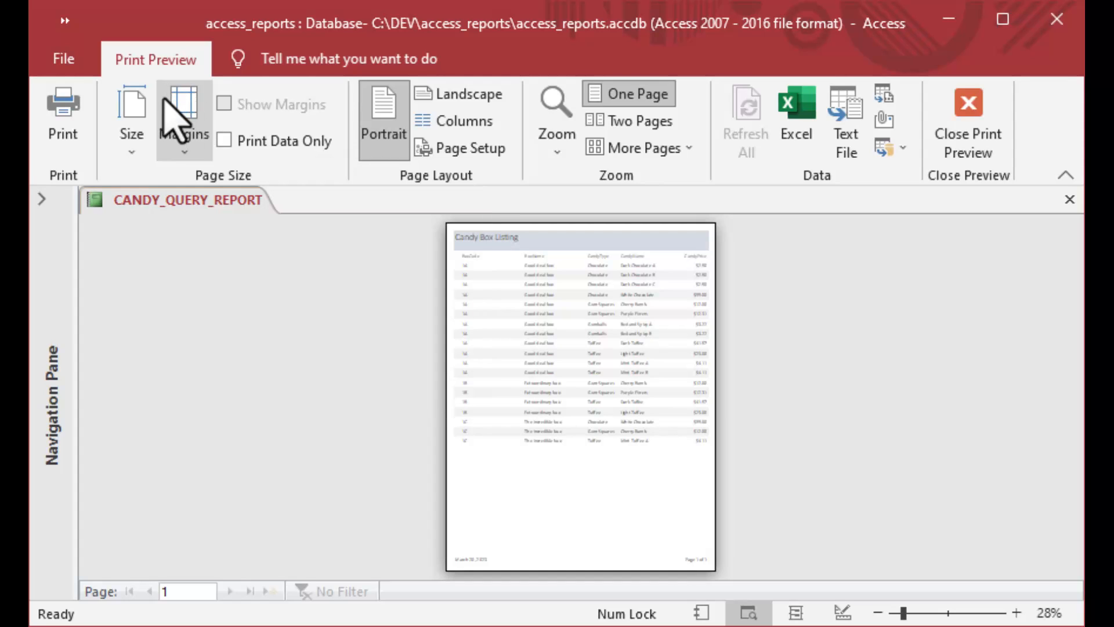
pyautogui.click(132, 107)
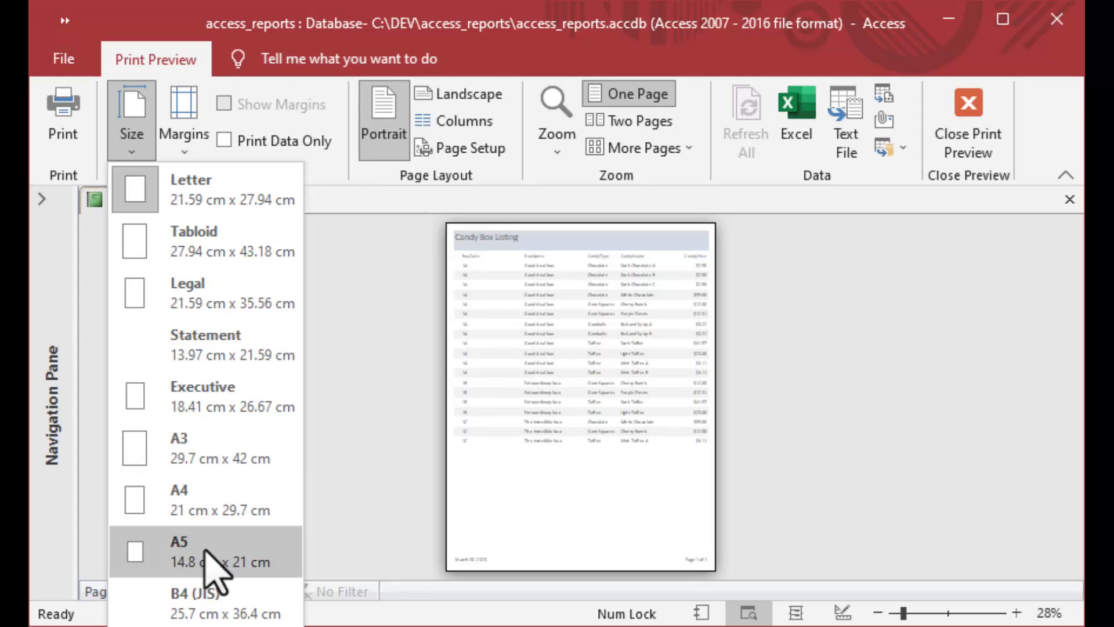
pyautogui.click(130, 114)
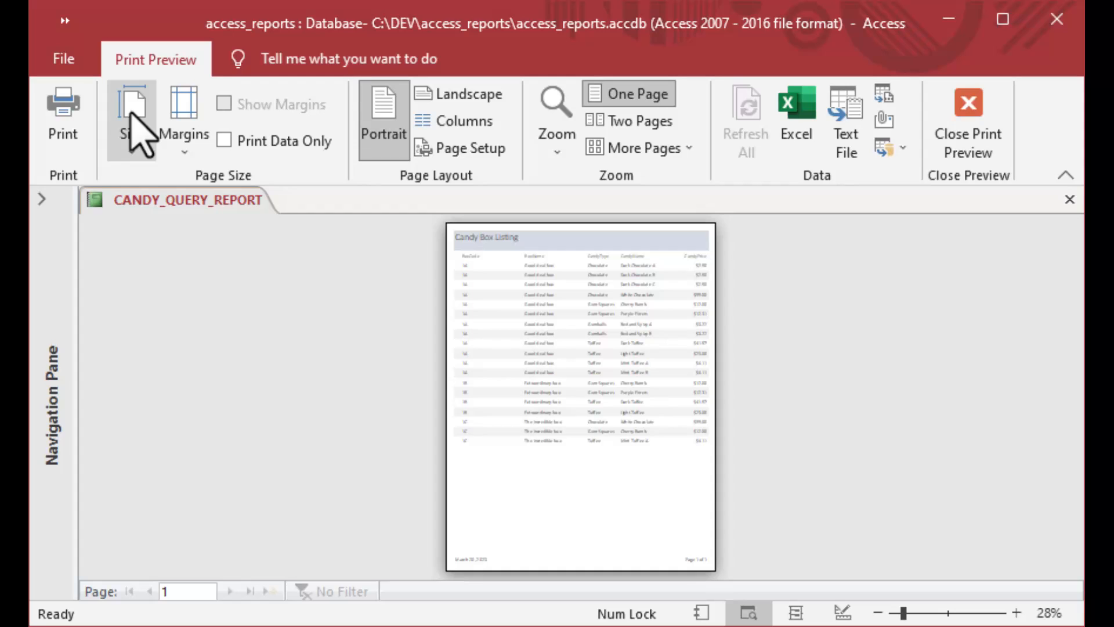
pyautogui.click(66, 110)
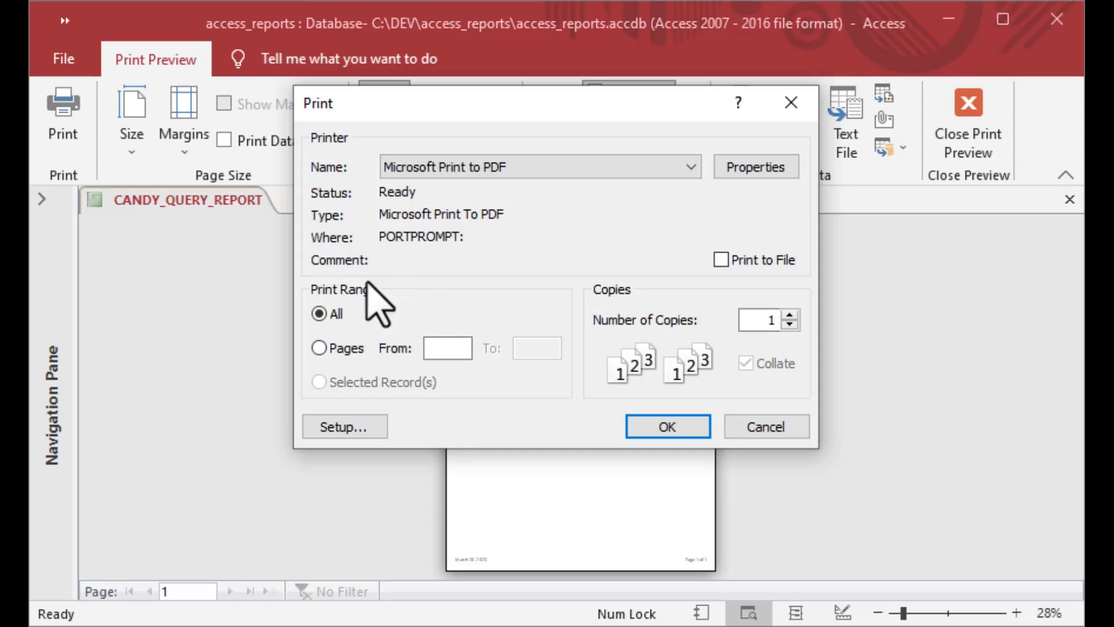
# Look over the Page Setup print options and columns, then cancel without changes.
pyautogui.click(350, 427)
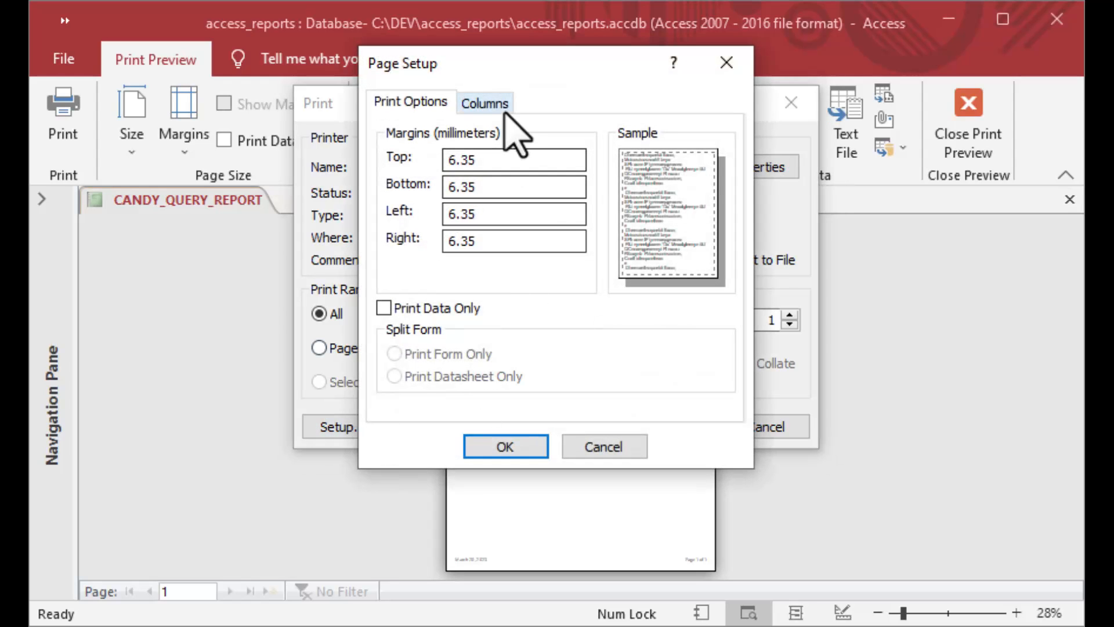
pyautogui.click(486, 104)
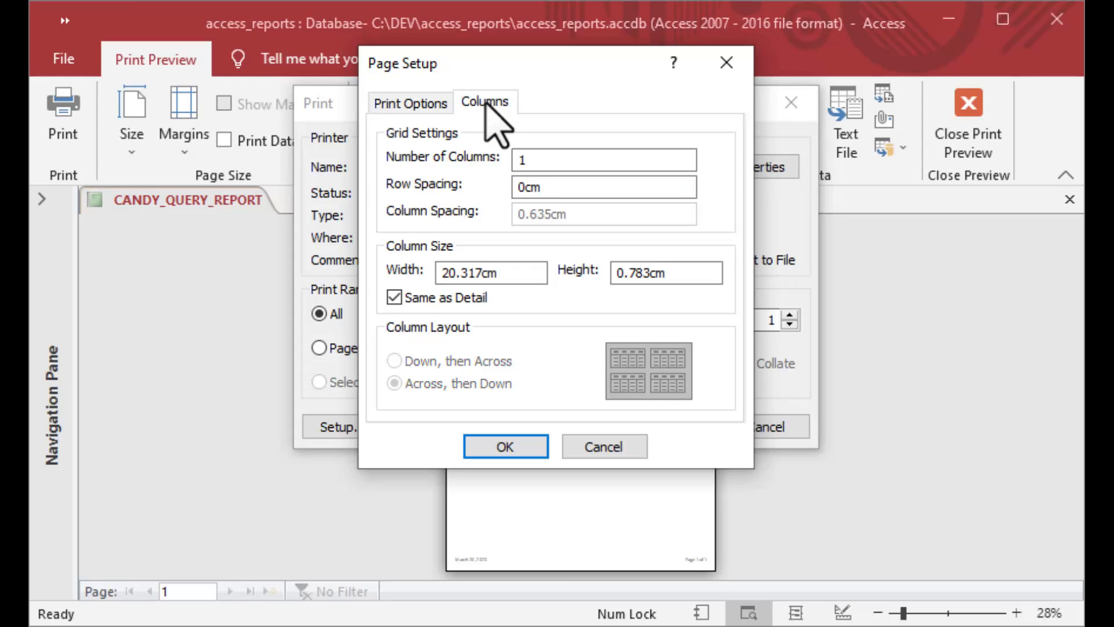
pyautogui.click(412, 105)
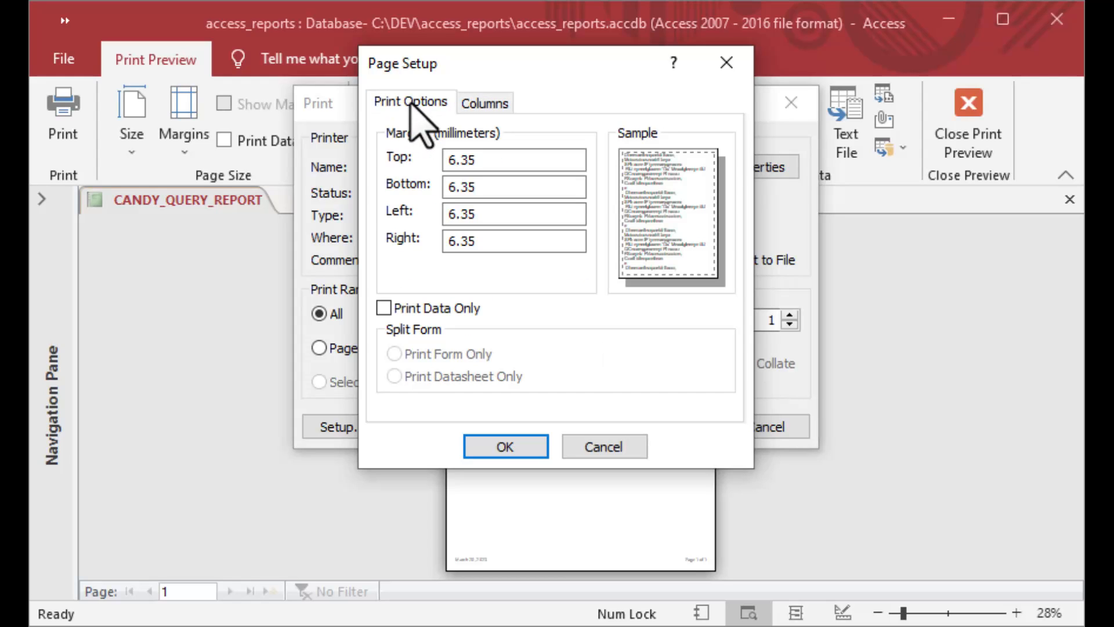
pyautogui.click(607, 447)
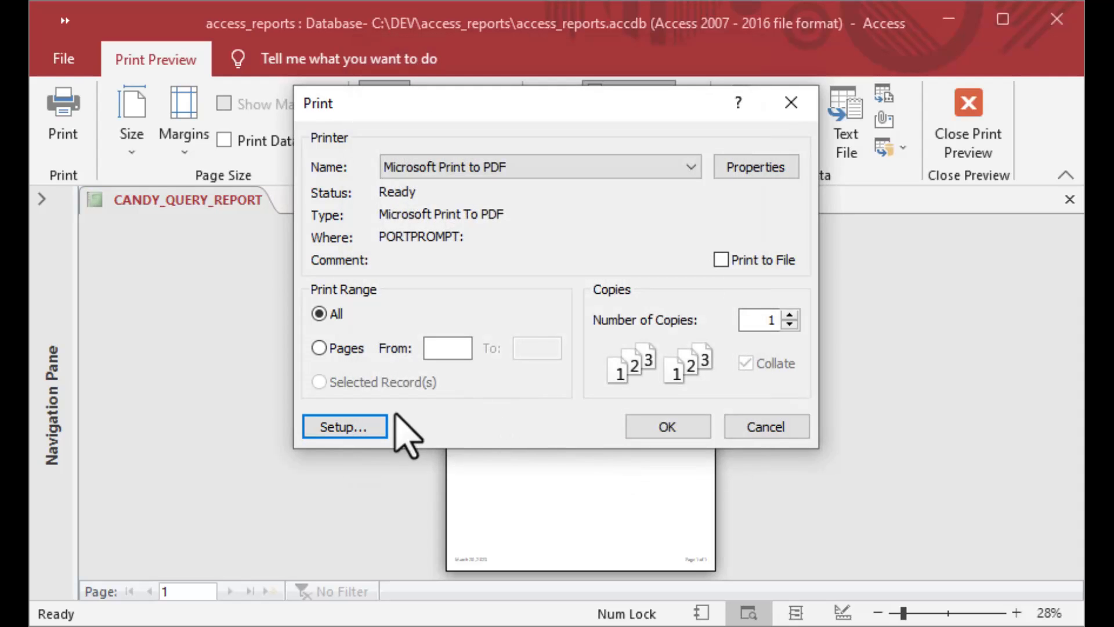
# Select the Brother MFC-7460DN printer, cancel printing, and return the report to Design View.
pyautogui.click(688, 167)
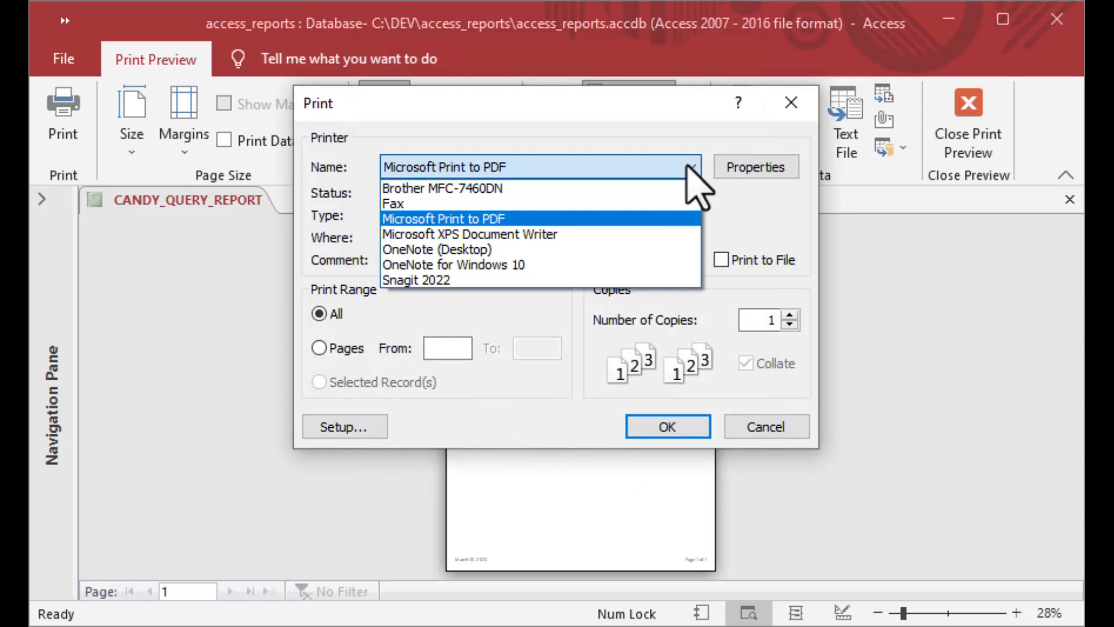
pyautogui.click(656, 181)
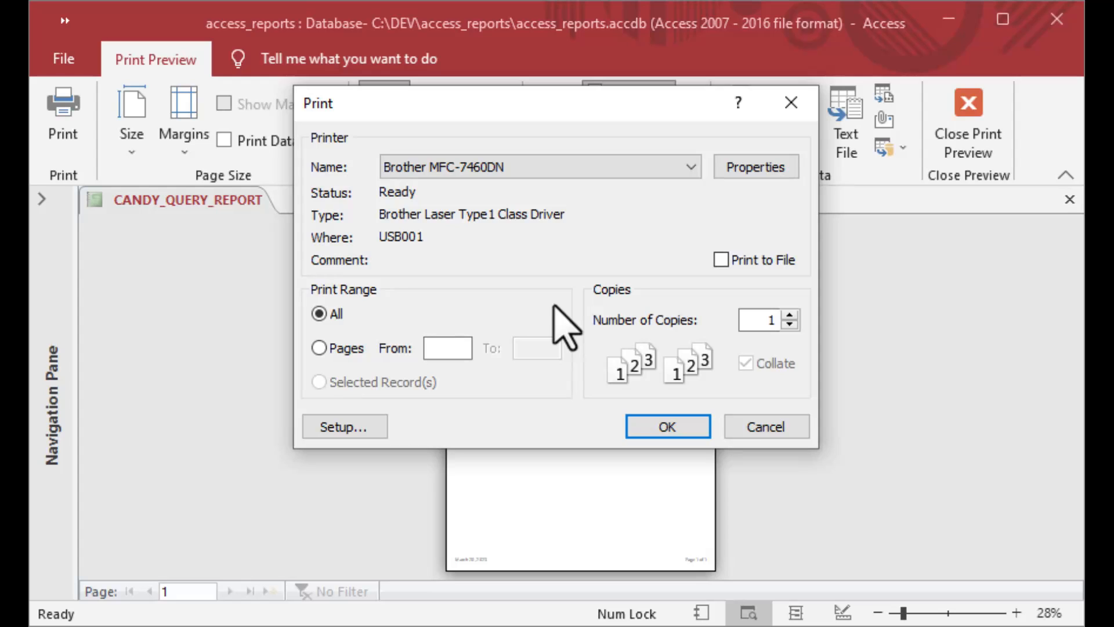
pyautogui.click(776, 430)
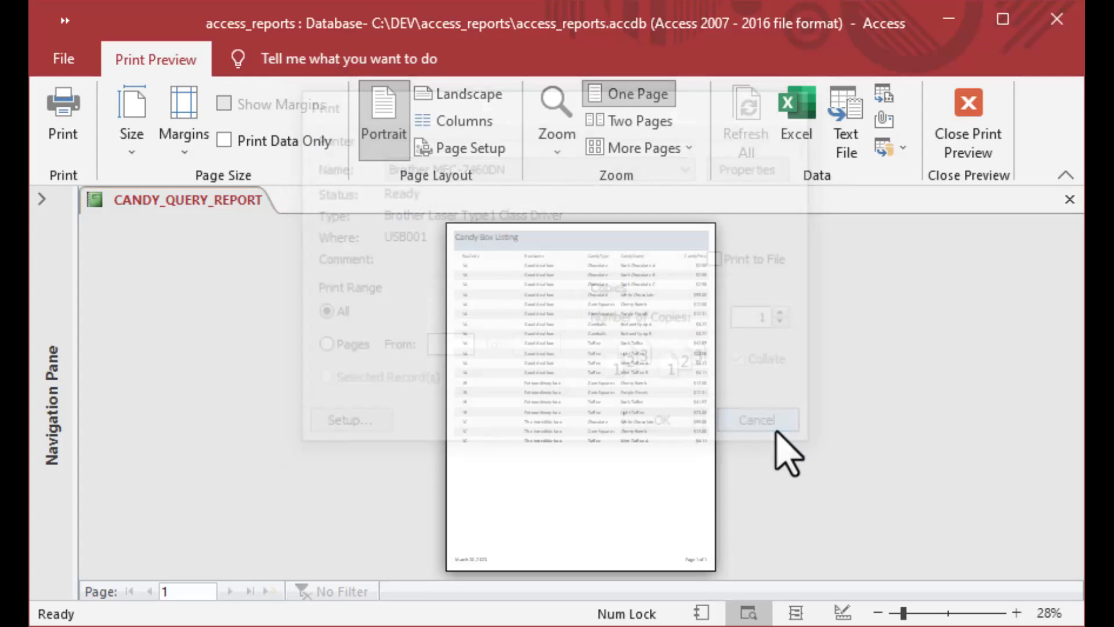
pyautogui.click(985, 143)
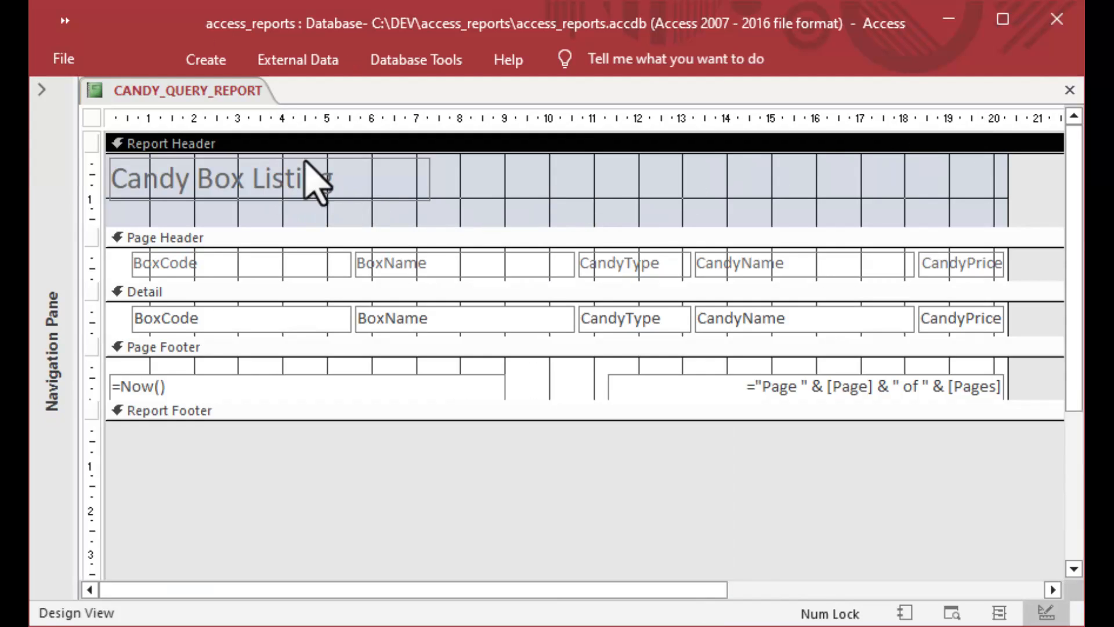
# Close CANDY_QUERY_REPORT saving its design changes, then expand the Navigation Pane.
pyautogui.click(1071, 91)
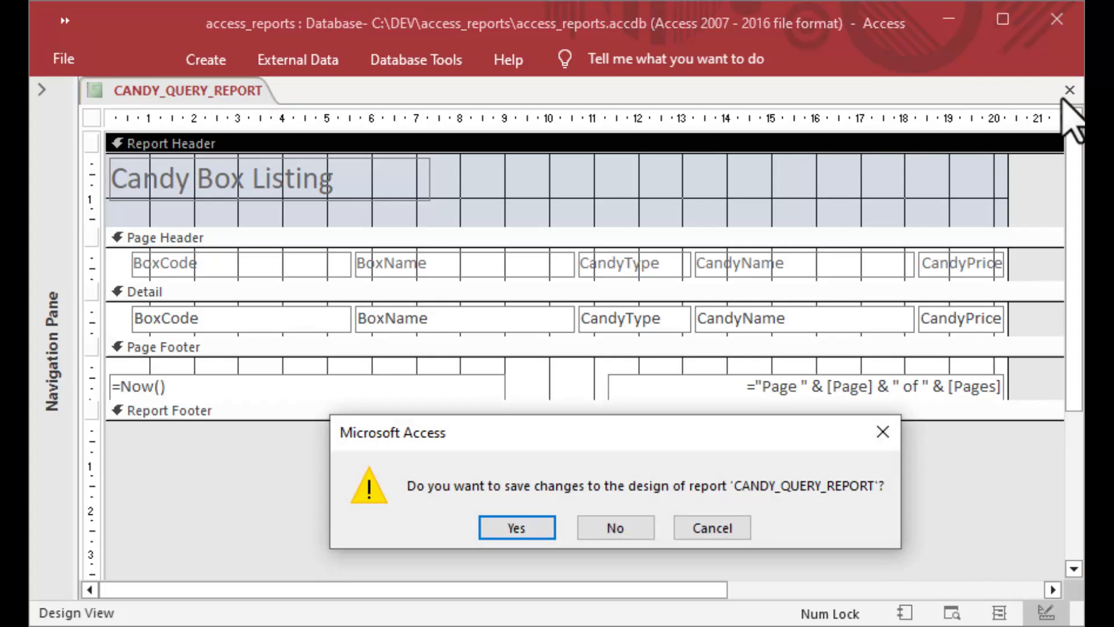
pyautogui.click(513, 527)
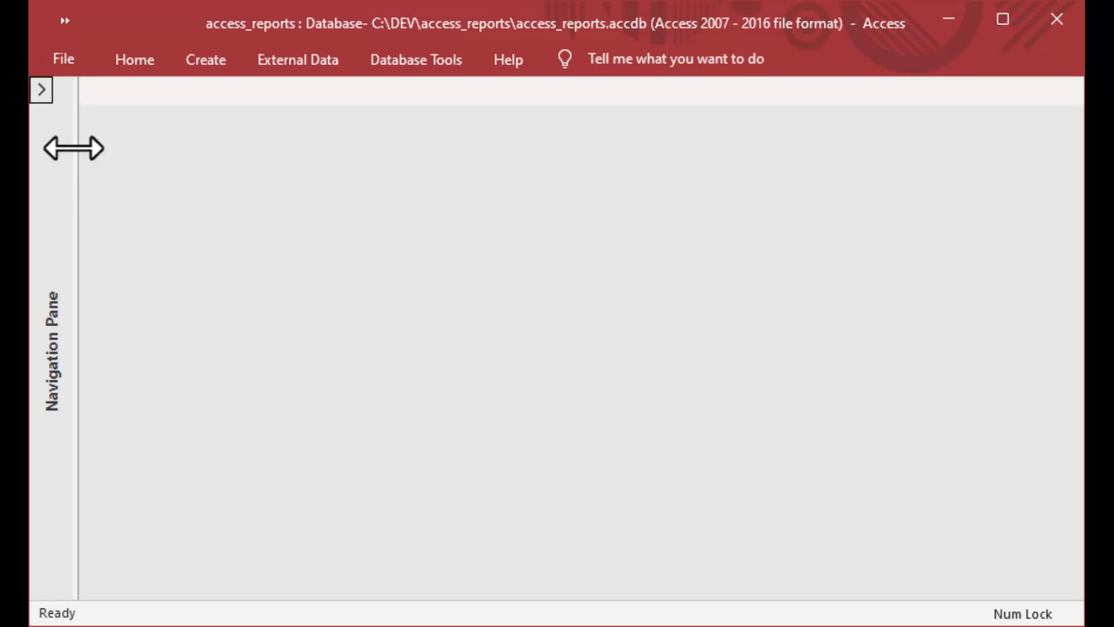
pyautogui.click(43, 92)
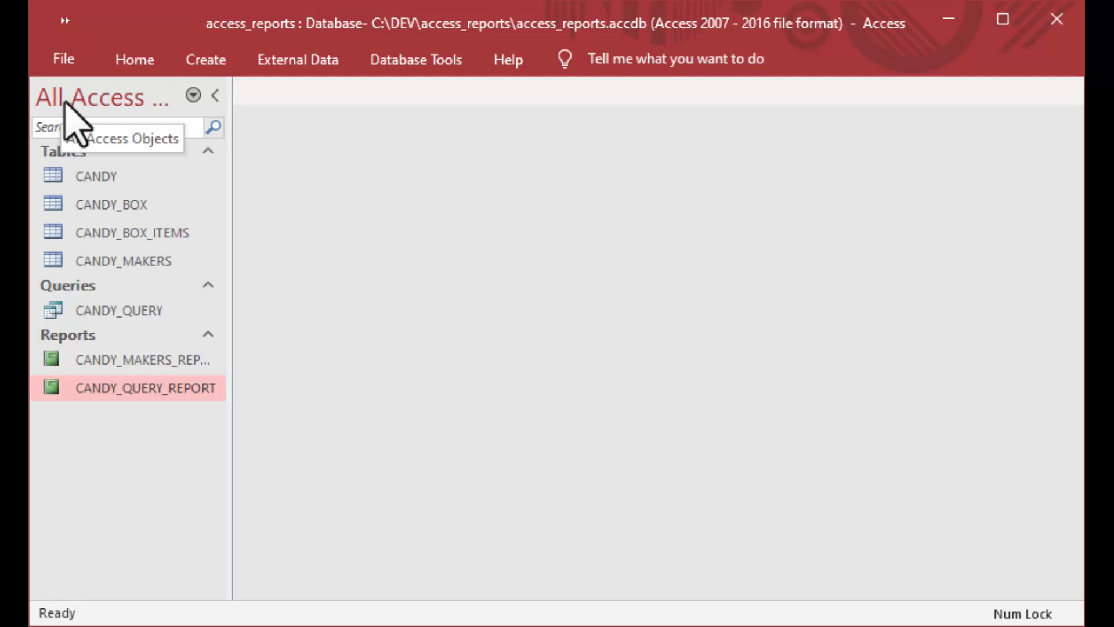
# Pin the Home ribbon open, then select each report, query and candy table in the Navigation Pane.
pyautogui.click(139, 69)
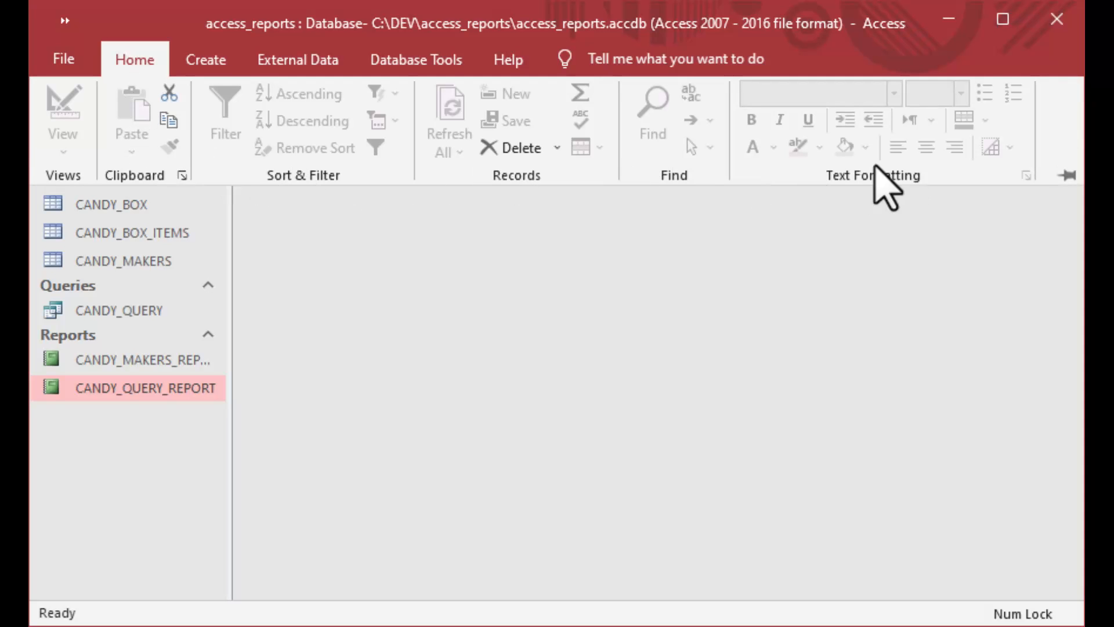
pyautogui.click(1055, 173)
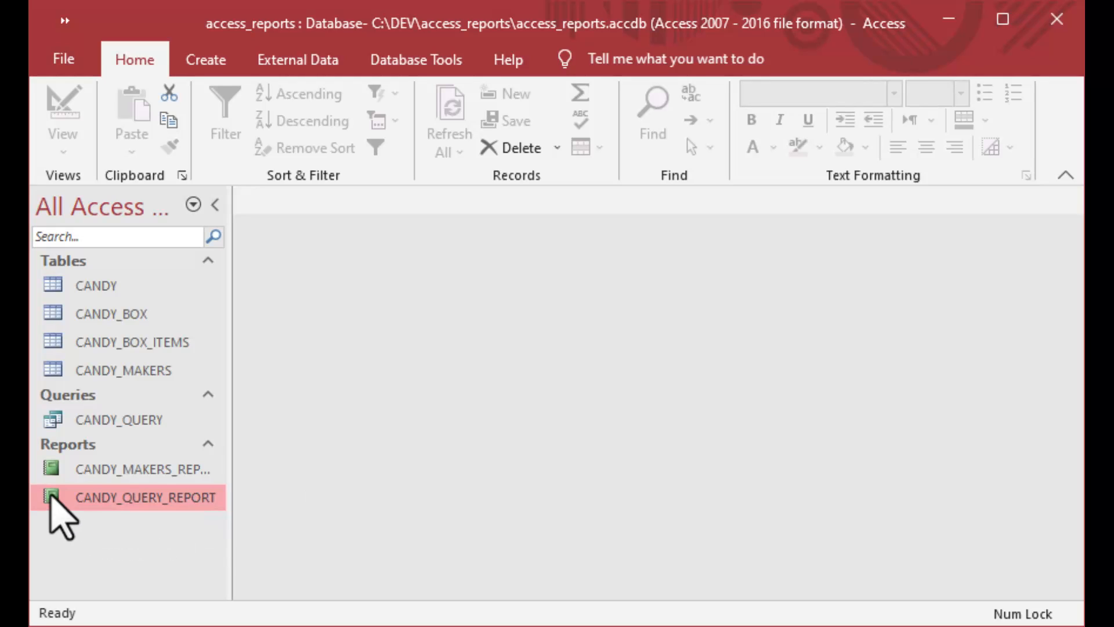
pyautogui.click(51, 479)
pyautogui.click(50, 501)
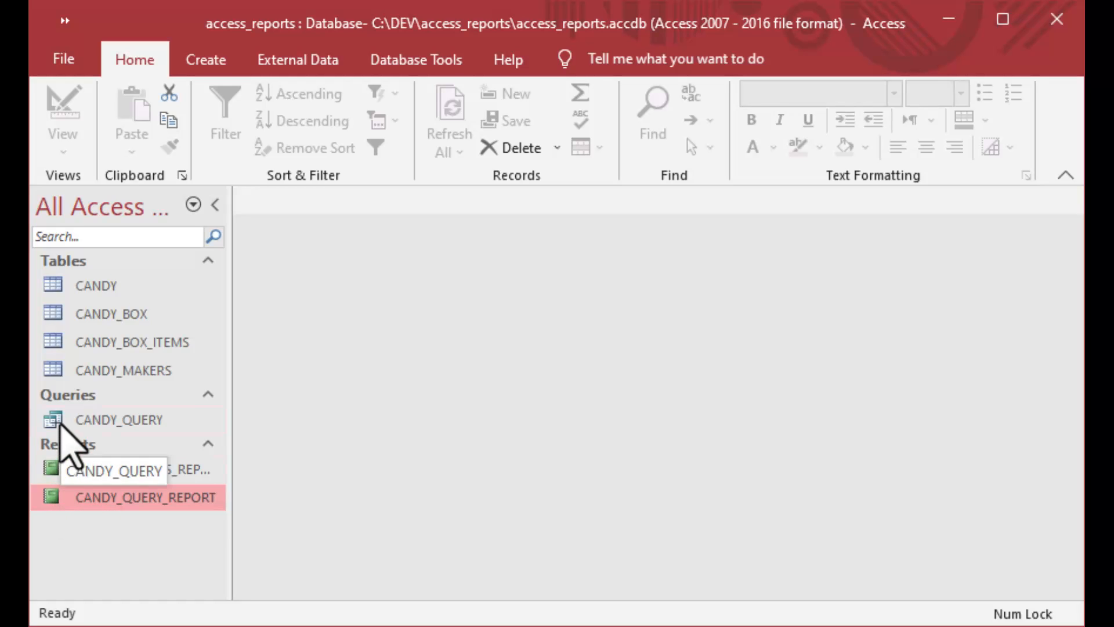
pyautogui.click(55, 419)
pyautogui.click(58, 375)
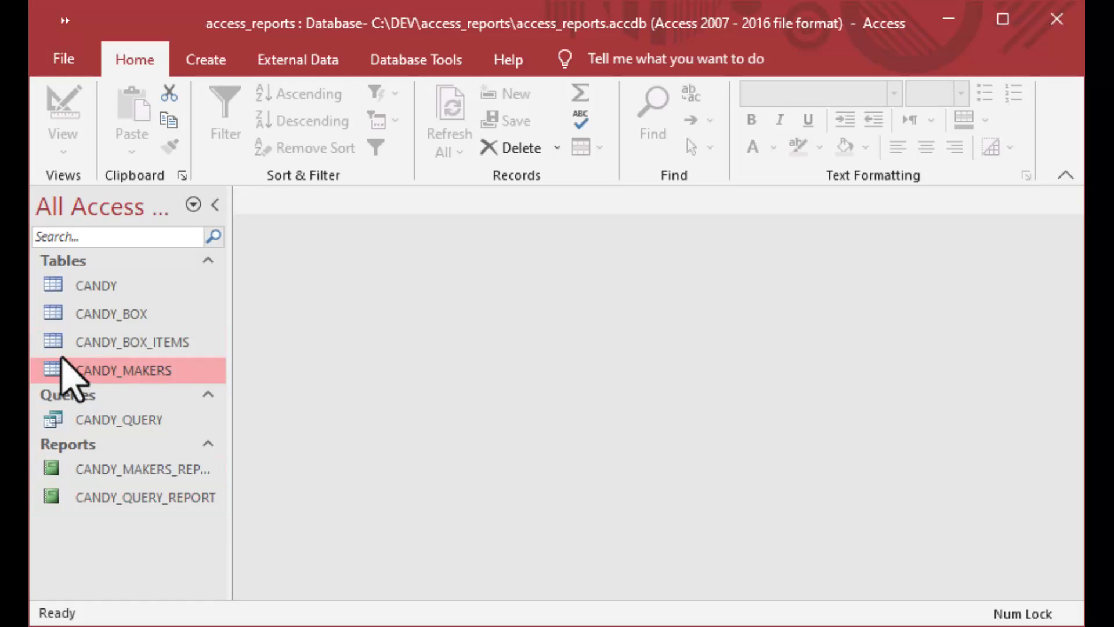
pyautogui.click(61, 345)
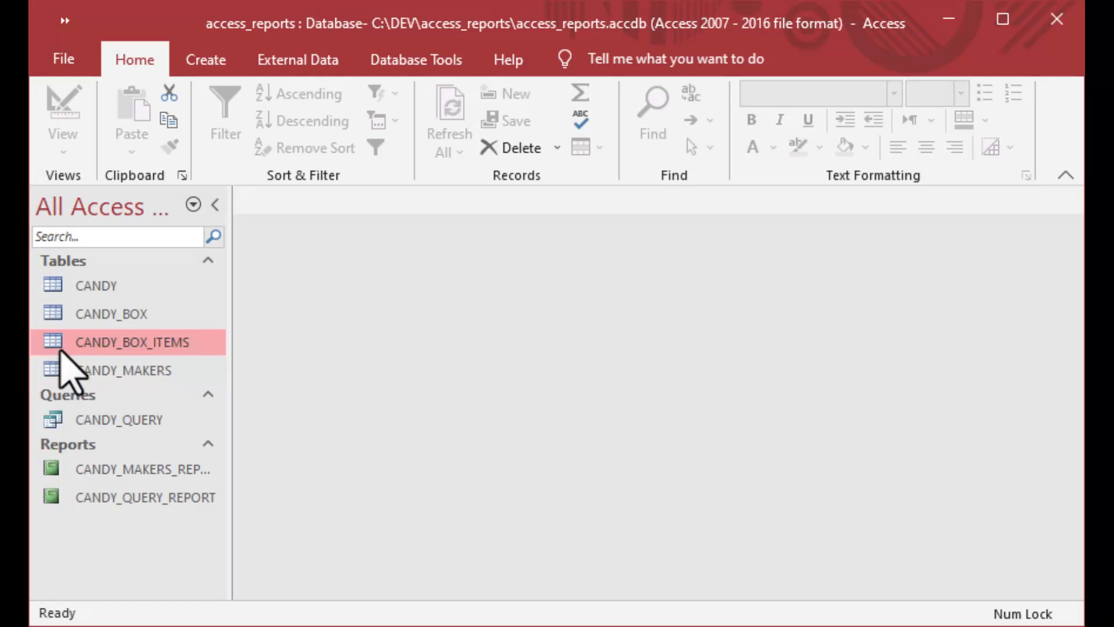
pyautogui.click(65, 318)
pyautogui.click(68, 290)
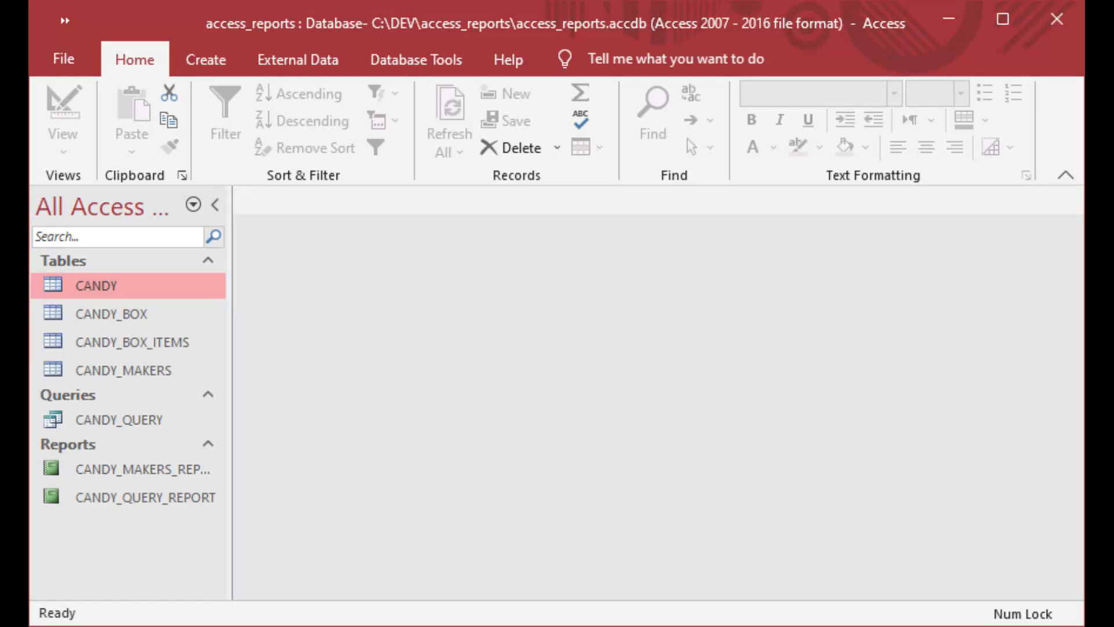
pyautogui.click(142, 469)
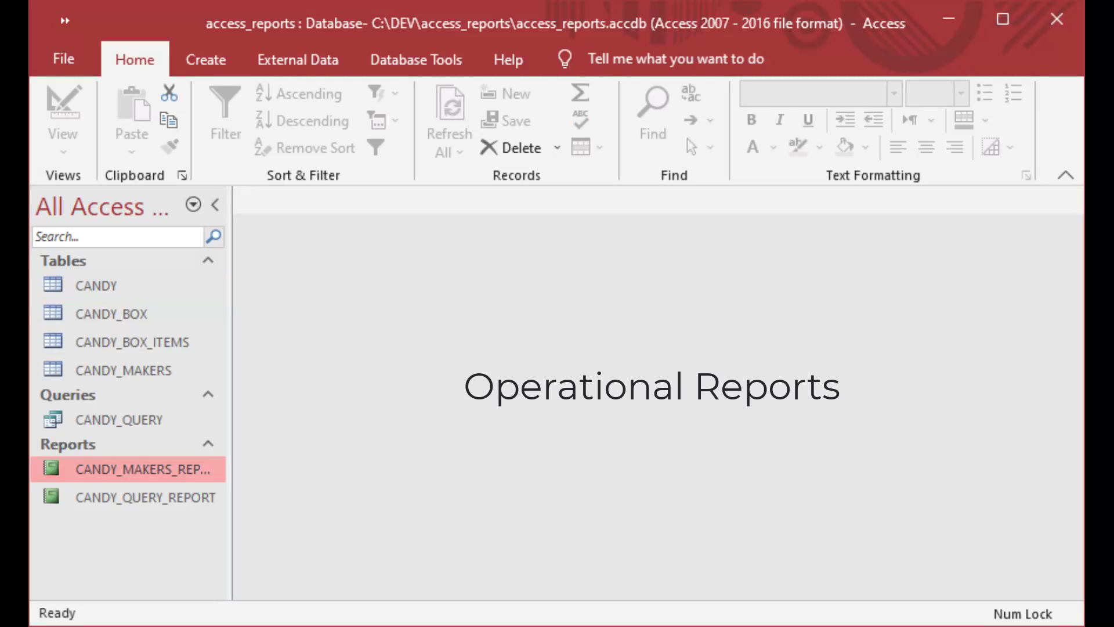